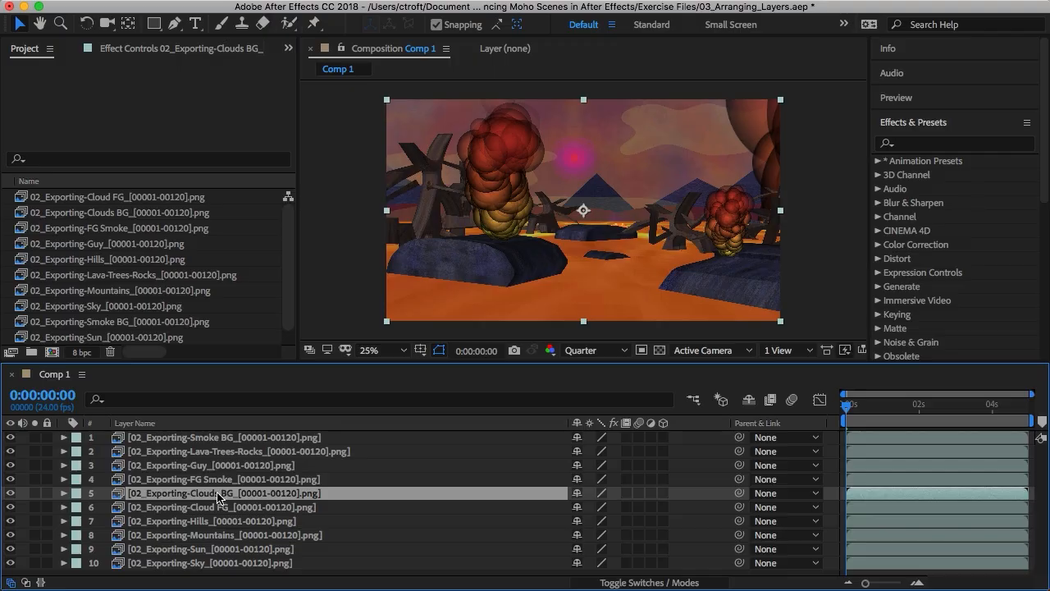
drag(218, 495, 211, 522)
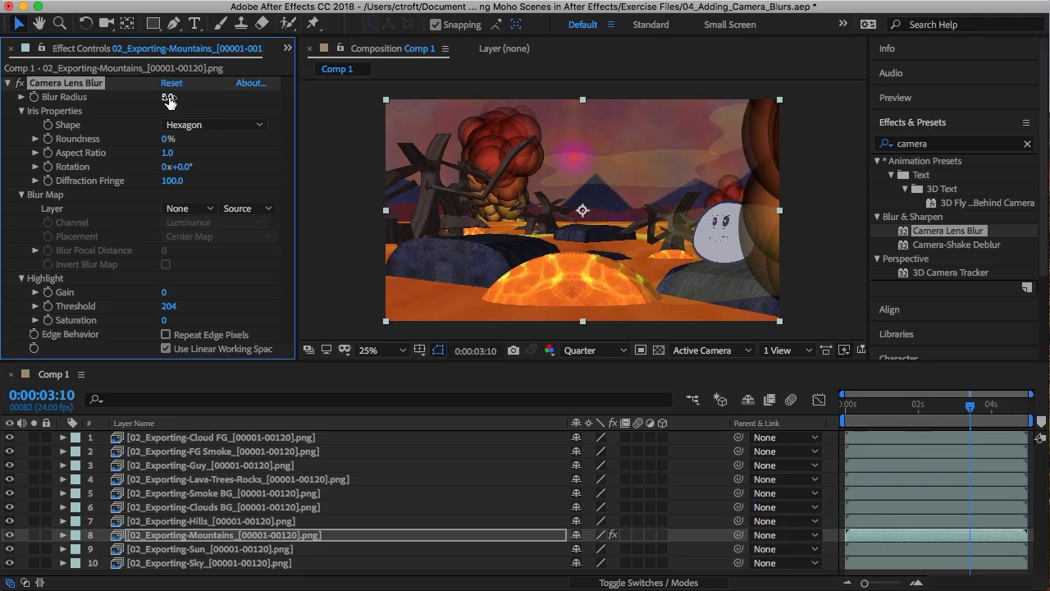
drag(168, 100, 180, 96)
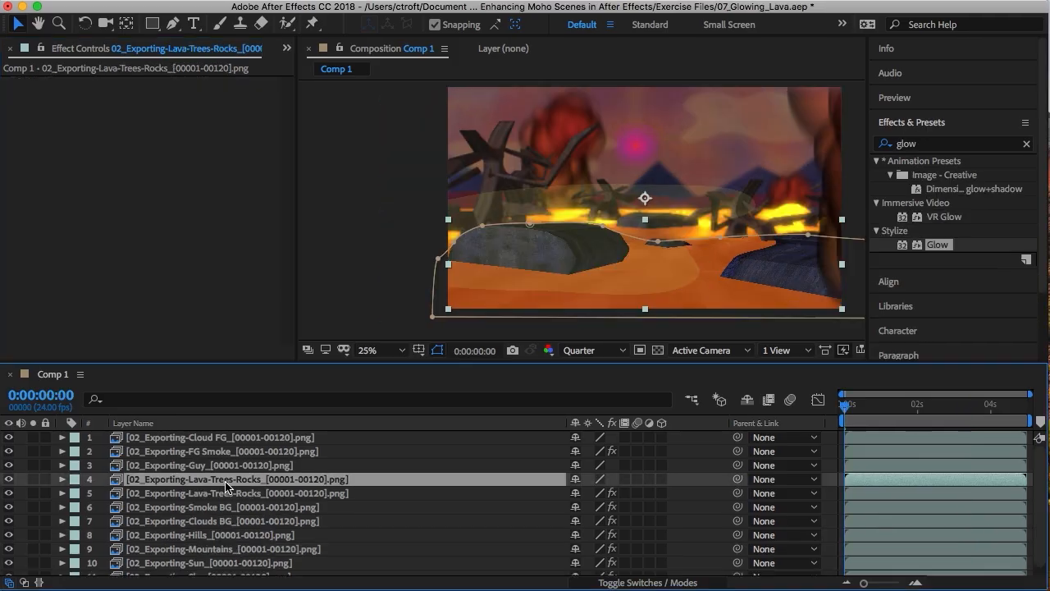
click(916, 404)
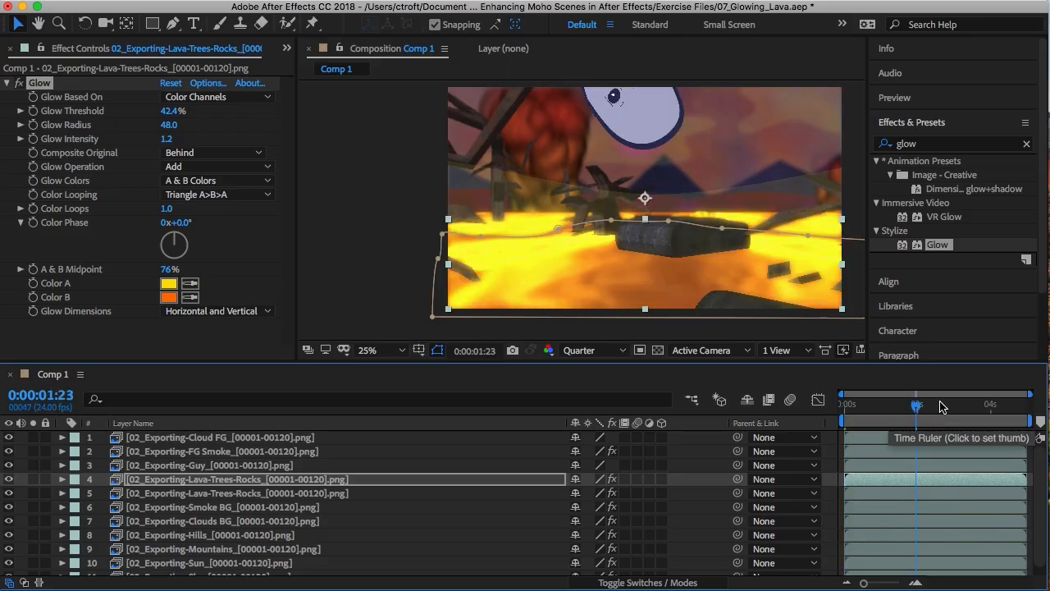
click(950, 404)
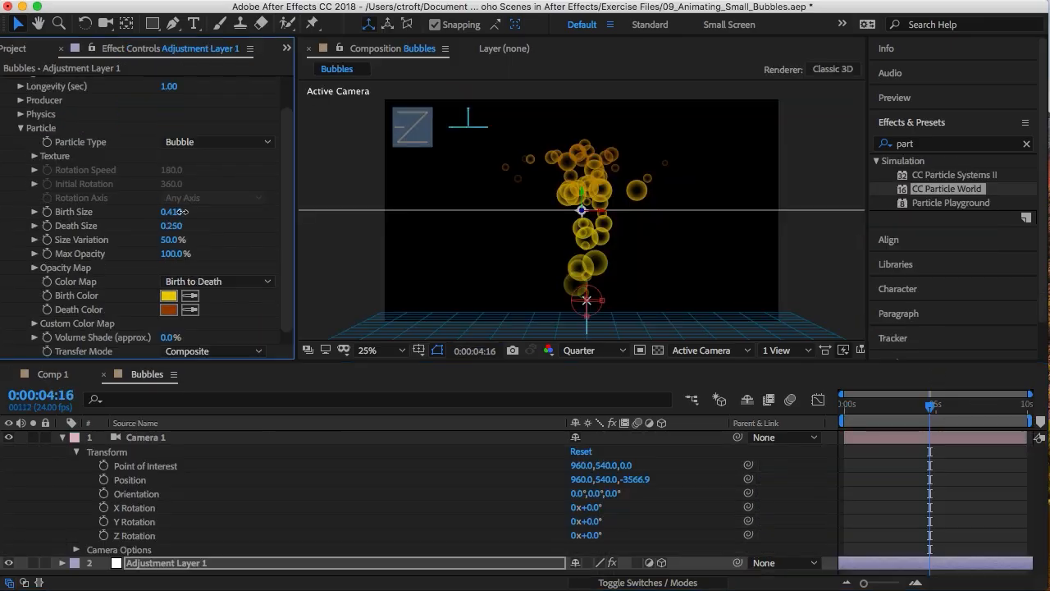
Step: Reduce the bubble particles' Birth Size to 0.280 and adjust their Death Size
mouse_move(175, 212)
mouse_down()
mouse_move(197, 211)
mouse_move(175, 213)
mouse_up()
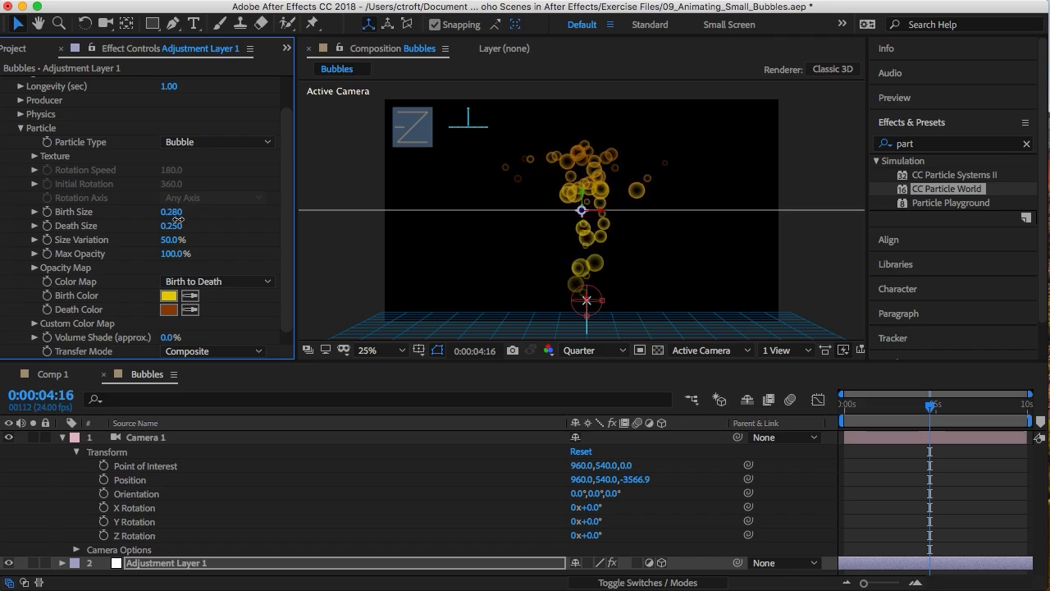
drag(177, 219, 202, 229)
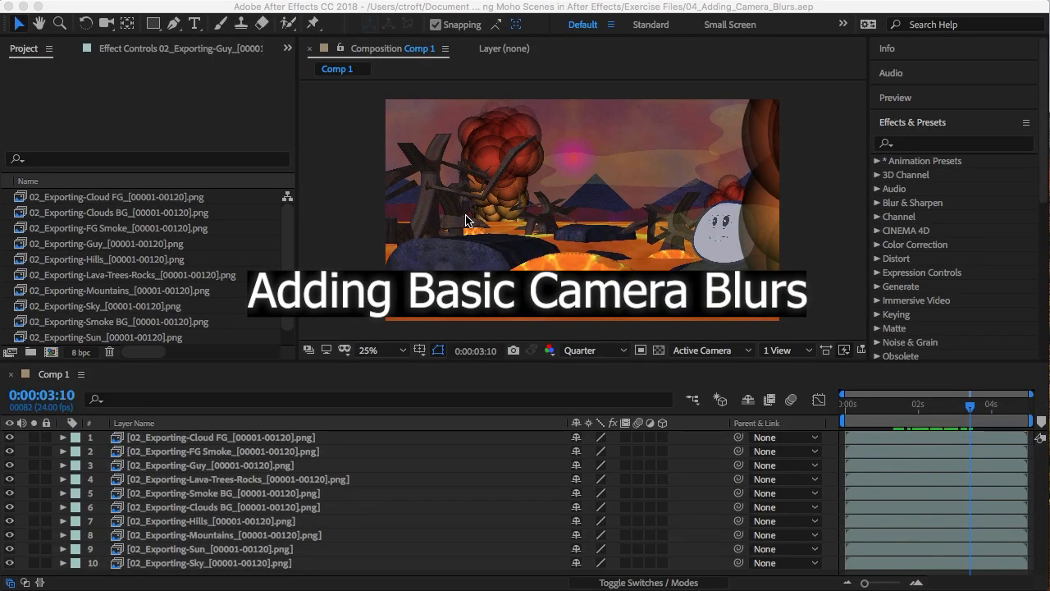
Step: Search the effects for "camera" and select Camera Lens Blur
click(366, 207)
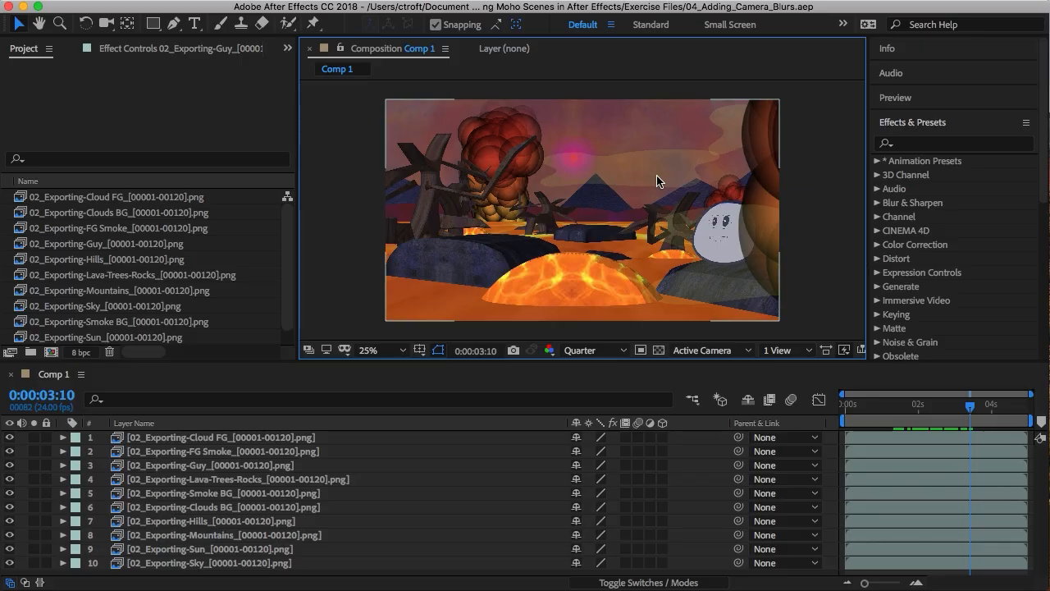
click(972, 144)
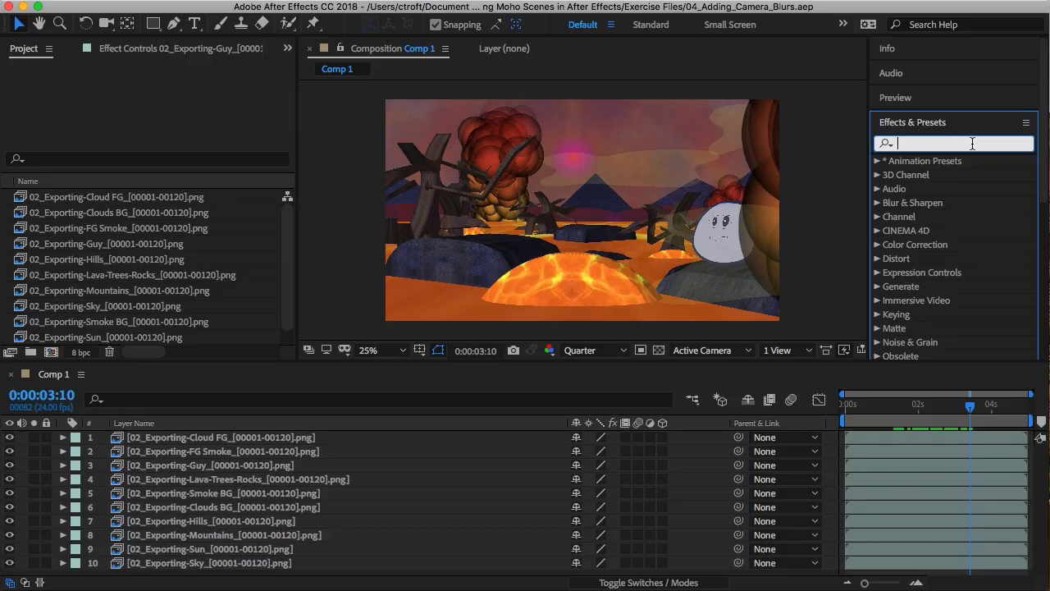
text(cam)
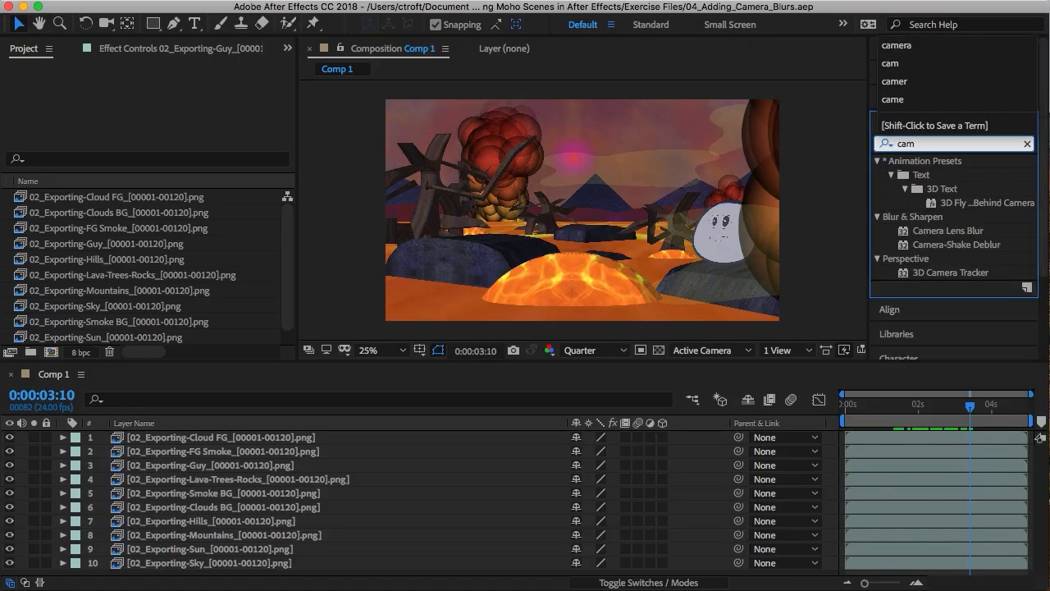
text(era)
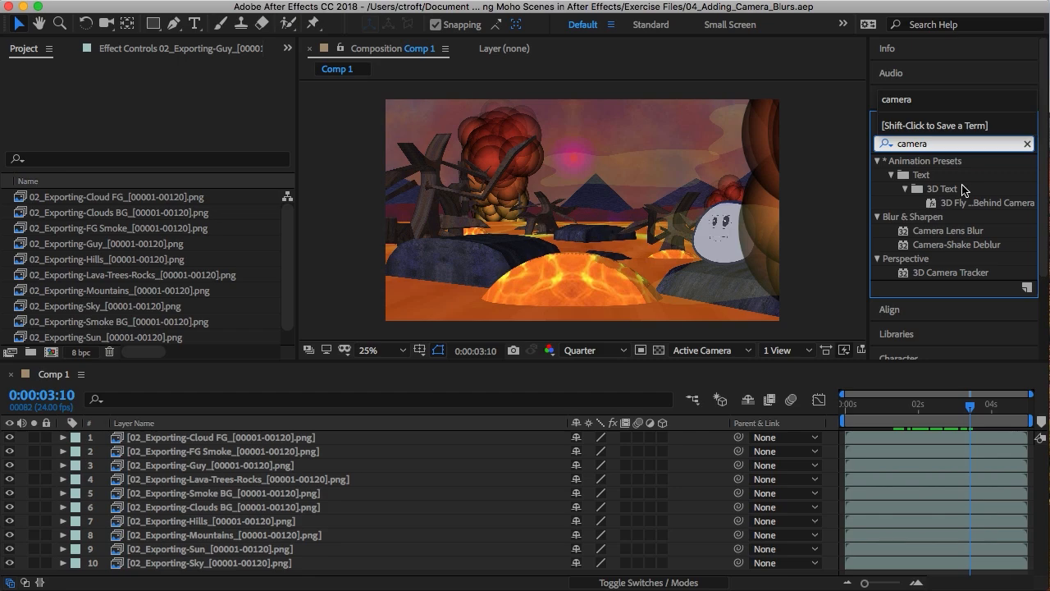
click(945, 235)
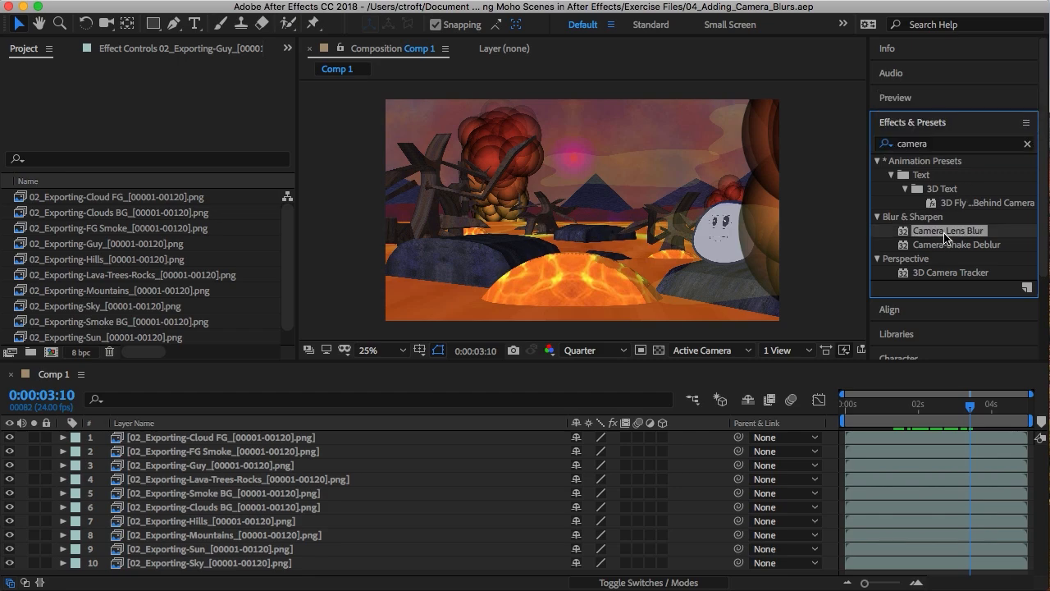
Step: Apply Camera Lens Blur to the Mountains layer and increase its Blur Radius
drag(946, 236, 255, 566)
click(247, 552)
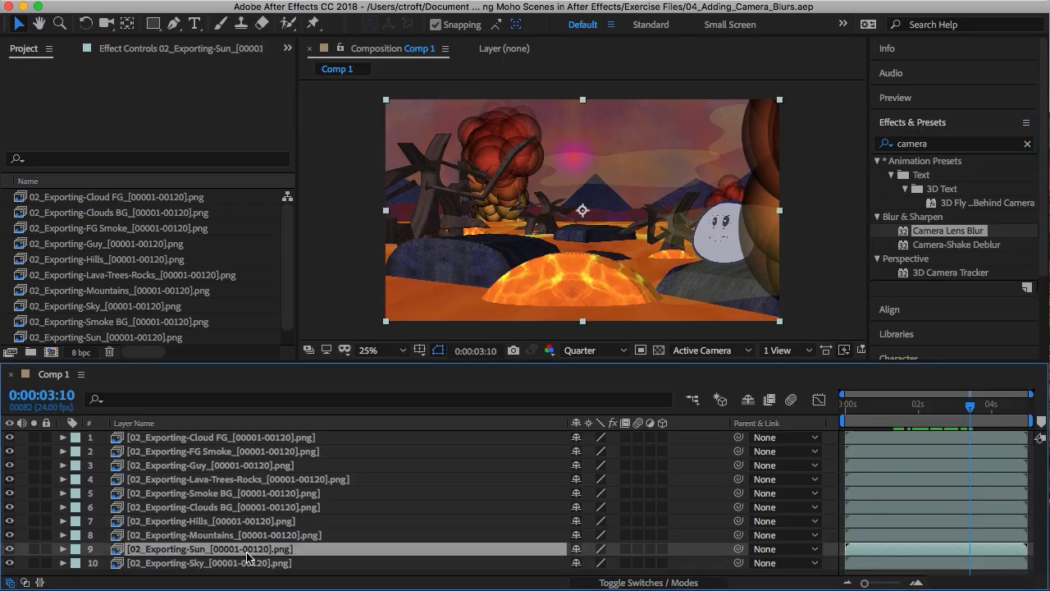
click(249, 540)
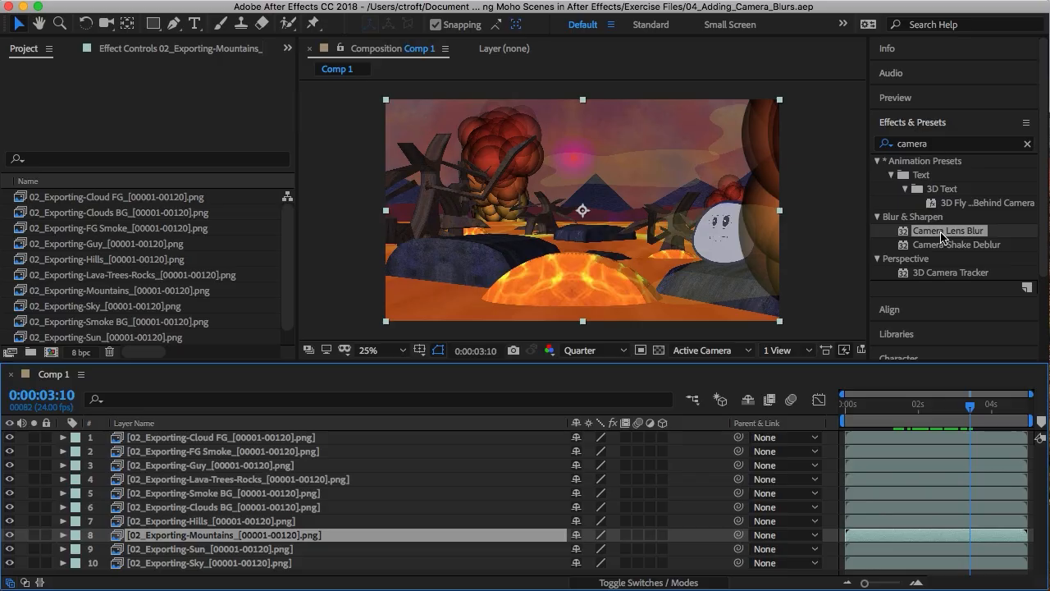
drag(942, 237, 215, 534)
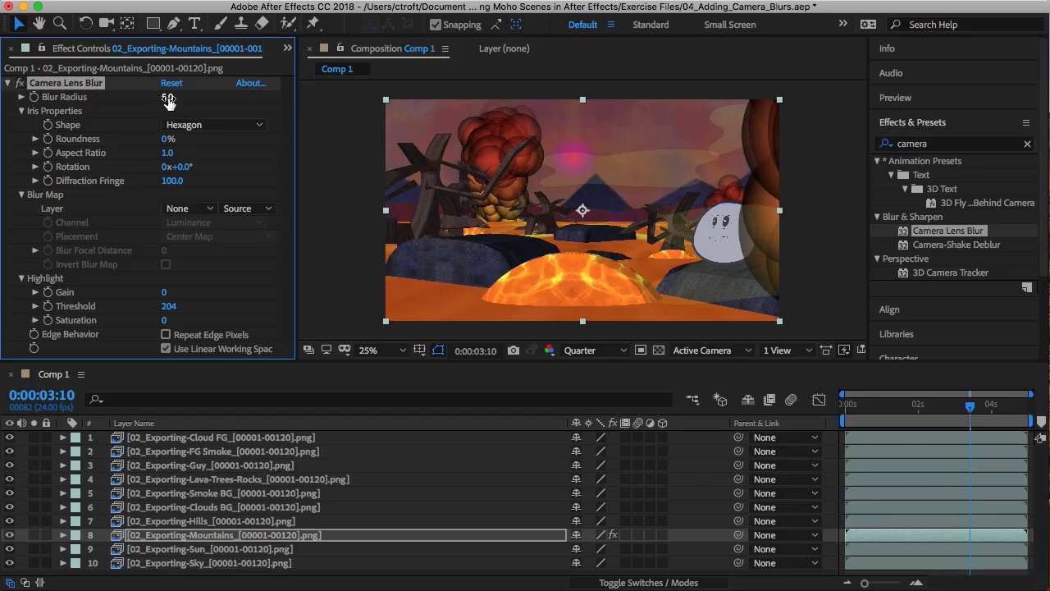
drag(168, 98, 183, 105)
Step: Apply Camera Lens Blur to the Hills layer and adjust its Blur Radius
click(211, 523)
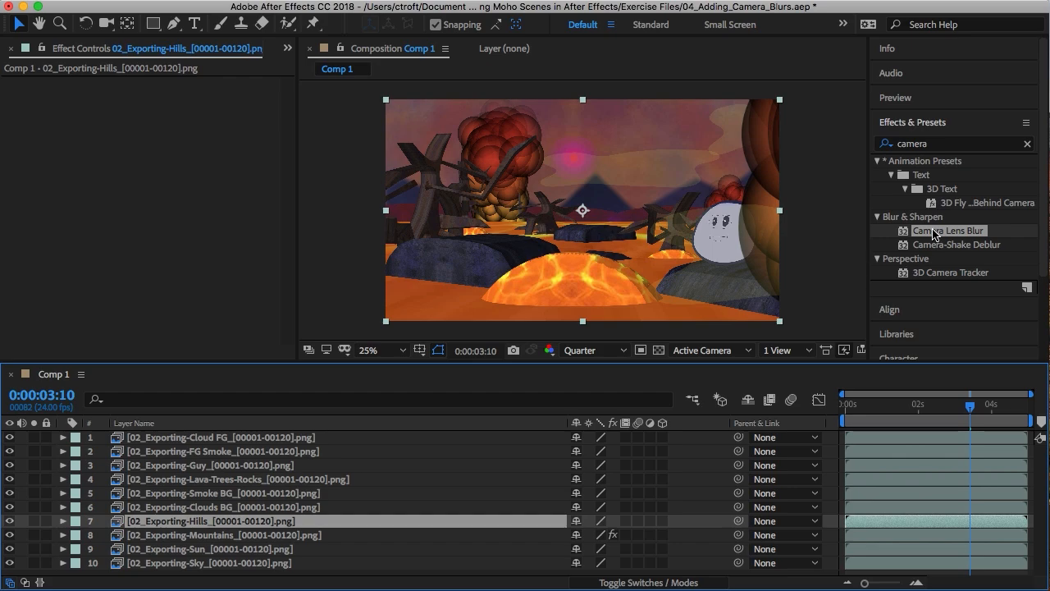
drag(933, 234, 181, 522)
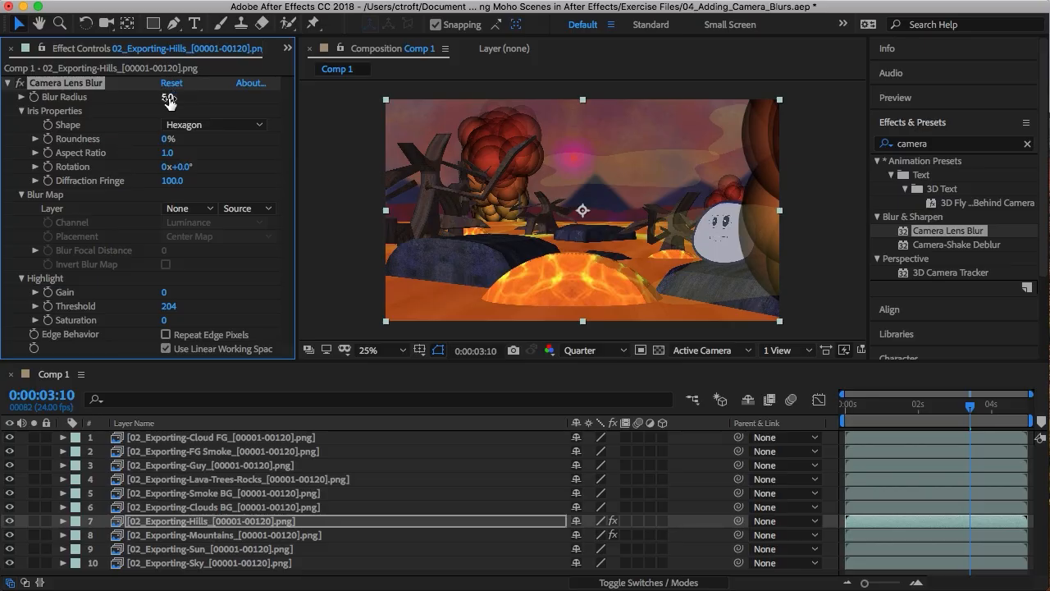
drag(169, 99, 175, 98)
drag(175, 98, 184, 109)
Step: Apply Camera Lens Blur to the Clouds BG layer and adjust its Blur Radius
click(239, 508)
drag(952, 230, 207, 509)
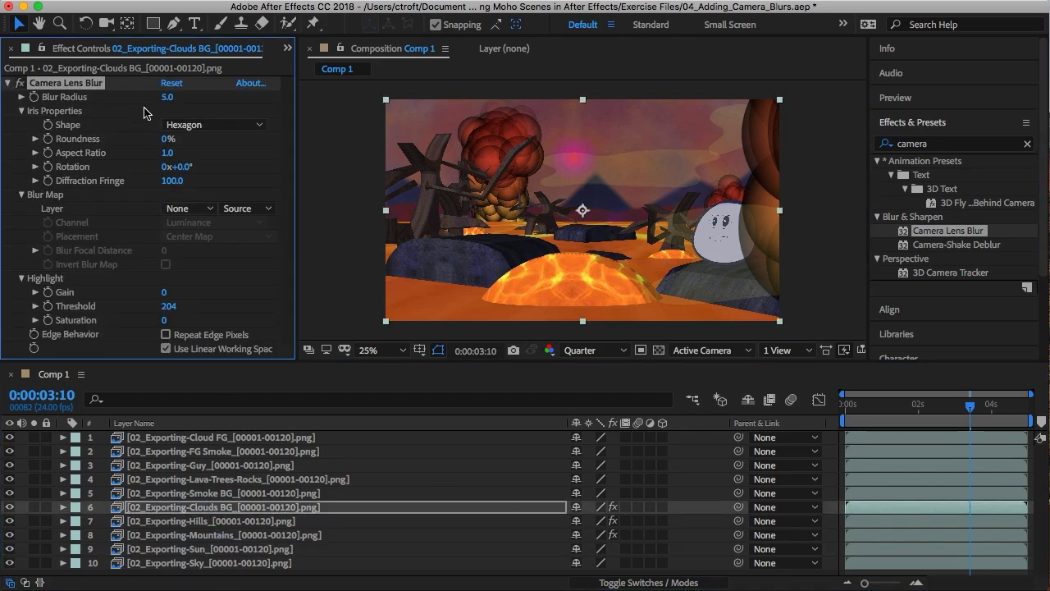
mouse_move(170, 98)
mouse_down()
mouse_move(187, 98)
mouse_move(177, 98)
mouse_up()
drag(177, 98, 178, 97)
Step: Apply Camera Lens Blur to the Smoke BG layer and increase its Blur Radius
click(243, 495)
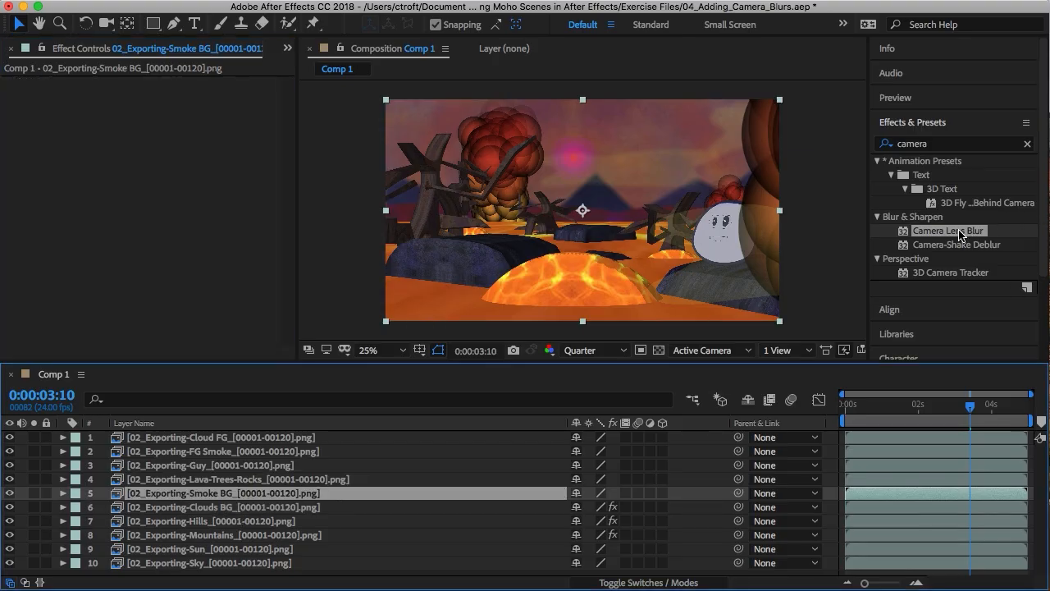
drag(959, 236, 218, 493)
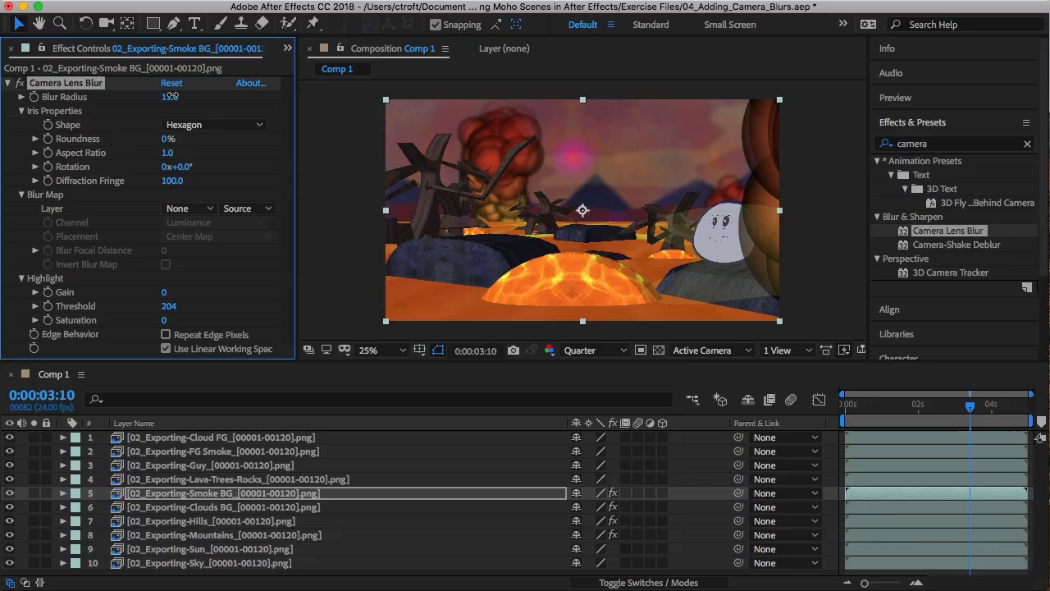
drag(170, 96, 178, 102)
Step: Apply Camera Lens Blur to the Sky layer and set its Blur Radius to 20.0
key(comma)
click(210, 548)
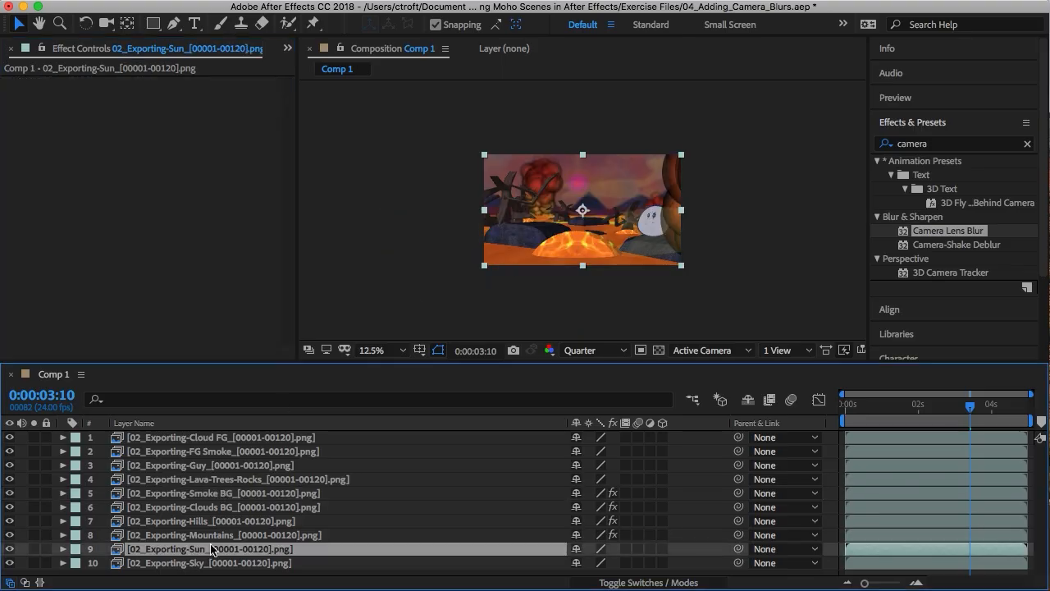
scroll(570, 254, down, 1)
scroll(570, 253, up, 2)
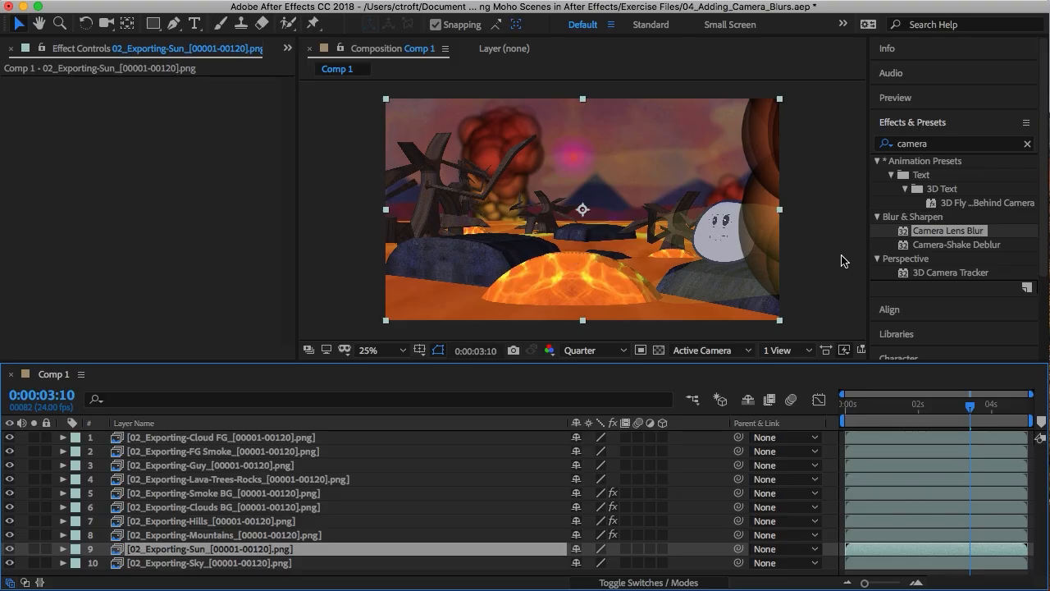
drag(952, 230, 219, 563)
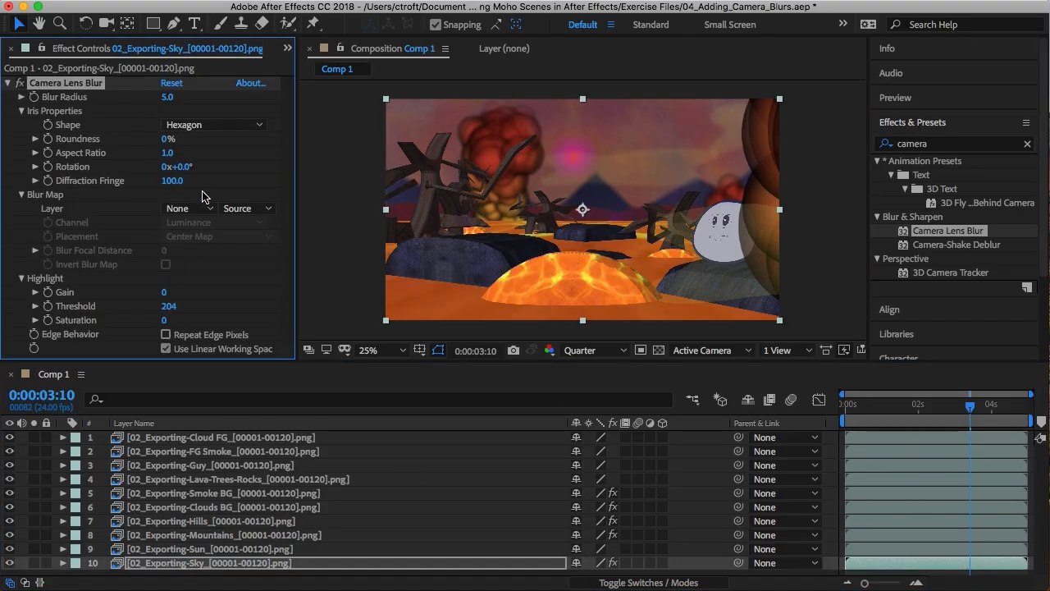
drag(167, 96, 181, 97)
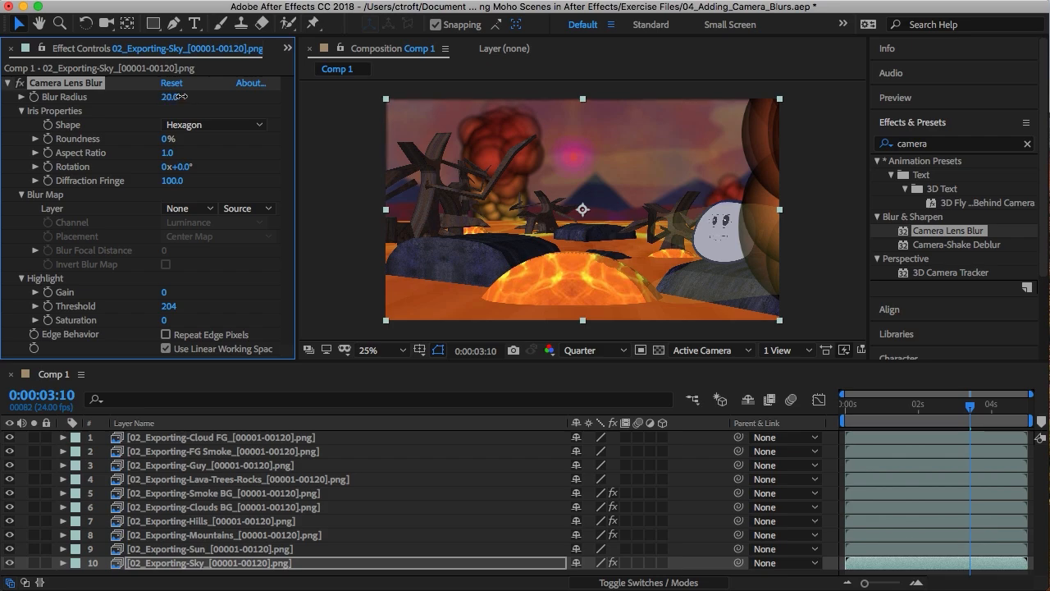
Step: Enable Repeat Edge Pixels for the Sky layer's blur, comparing the edges with the option on and off
click(167, 335)
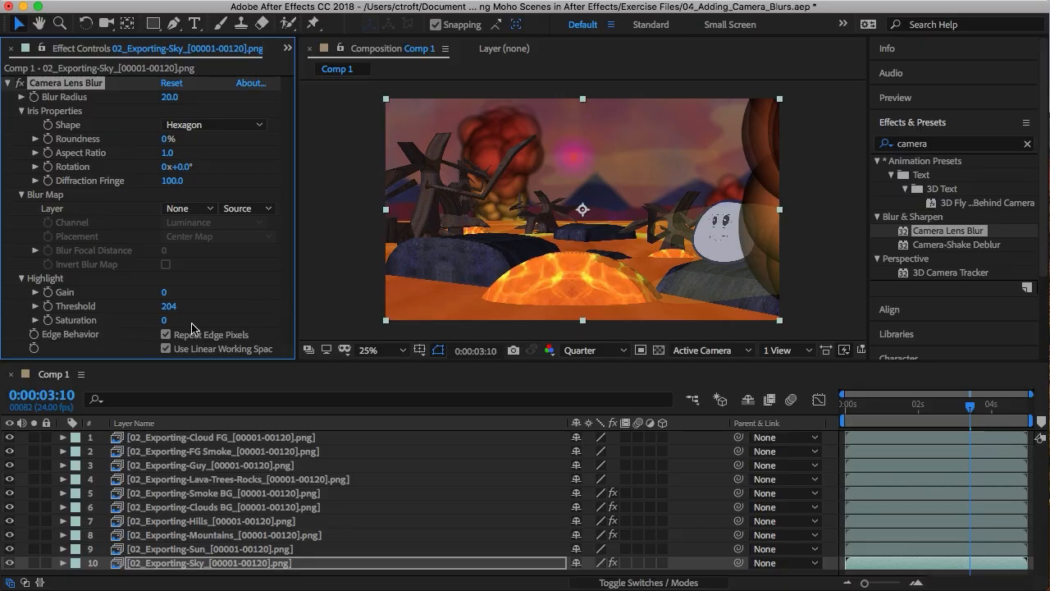
click(167, 335)
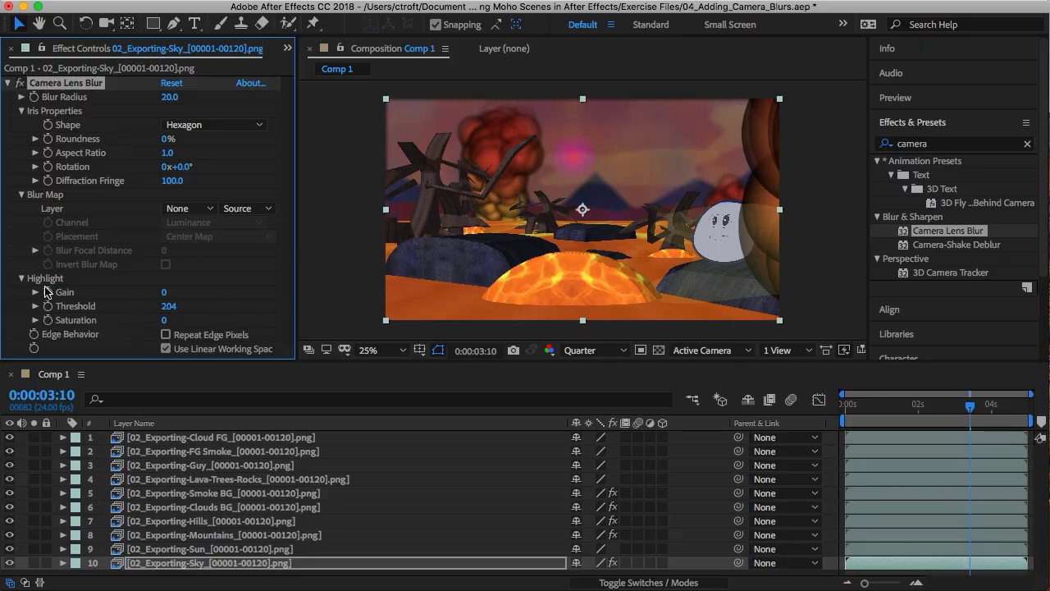
click(167, 335)
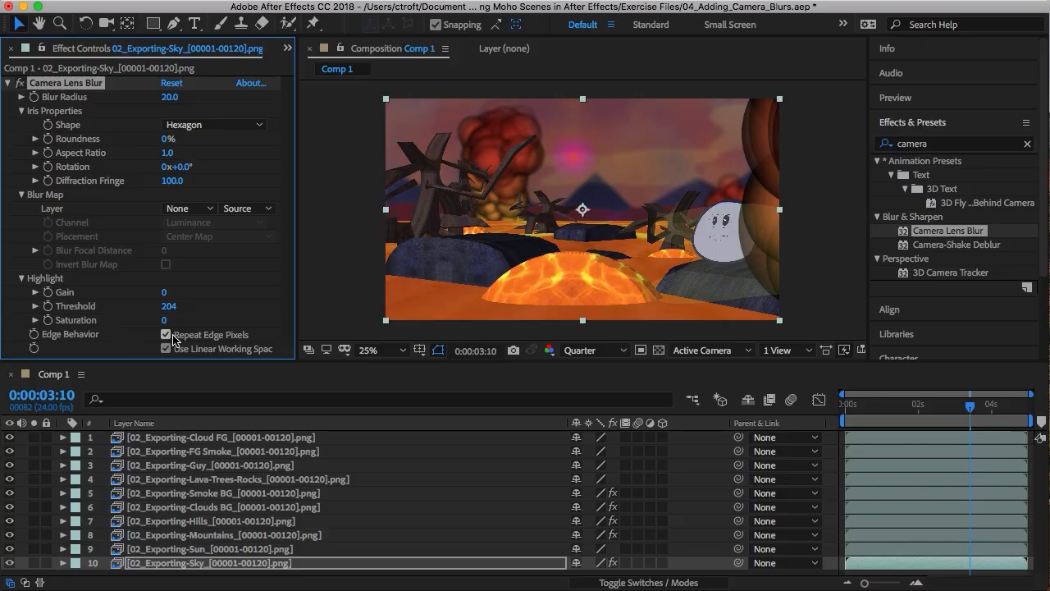
Step: Apply Camera Lens Blur to the Sun layer and adjust its Blur Radius
click(216, 549)
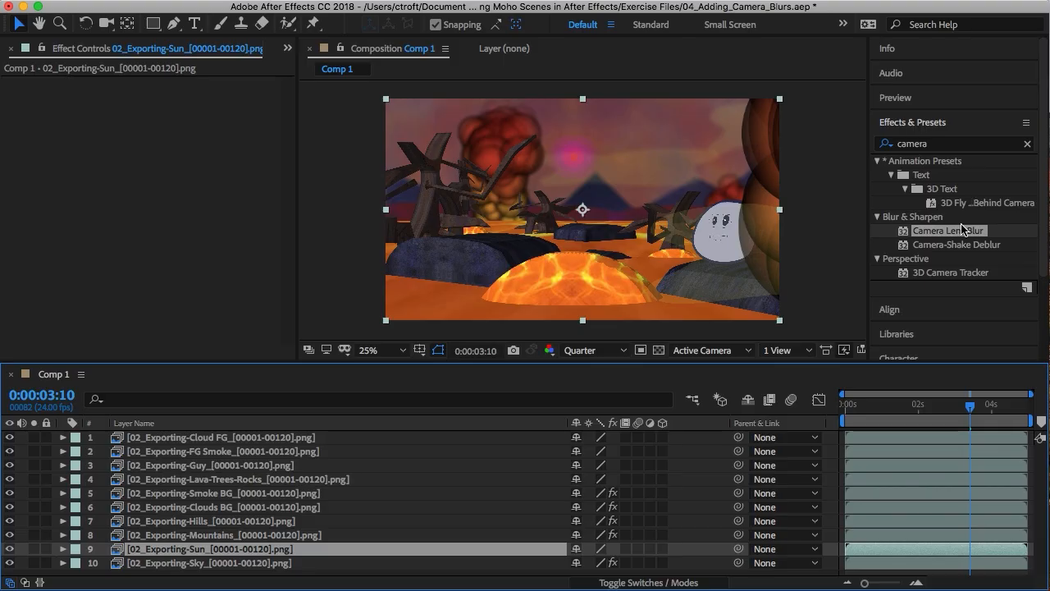
drag(952, 231, 181, 548)
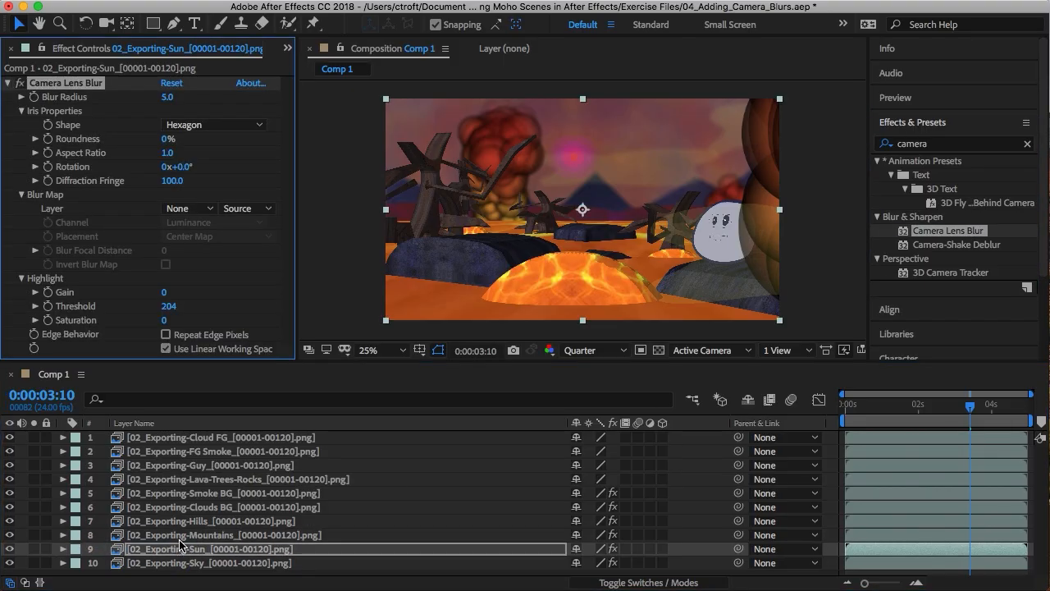
mouse_move(168, 100)
mouse_down()
mouse_move(215, 100)
mouse_move(176, 107)
mouse_up()
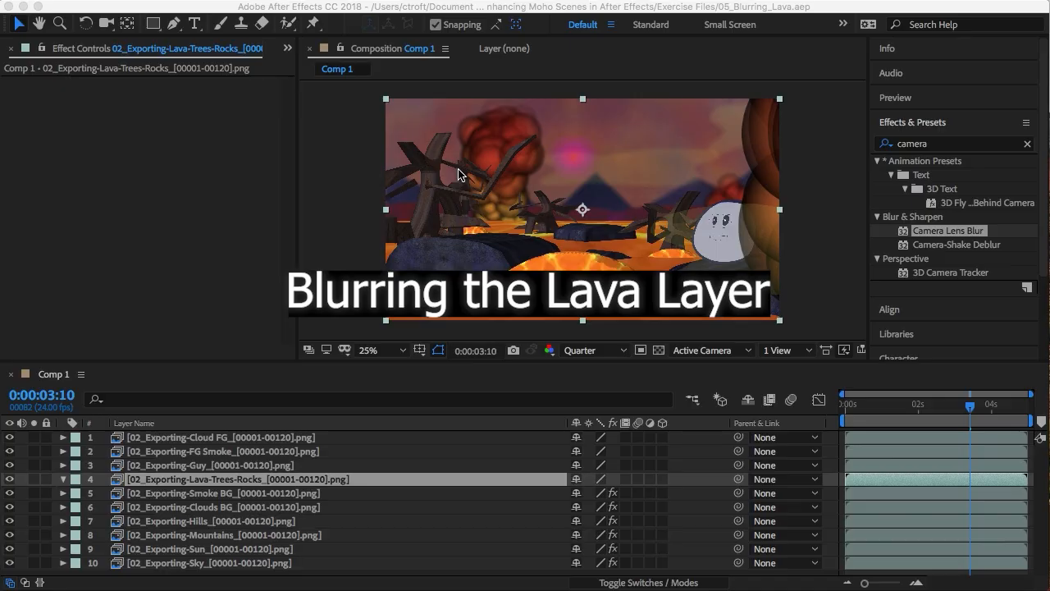
Step: Try Camera Lens Blur with a Blur Radius of 31.0 on the Lava-Trees-Rocks layer, and undo both changes
click(770, 10)
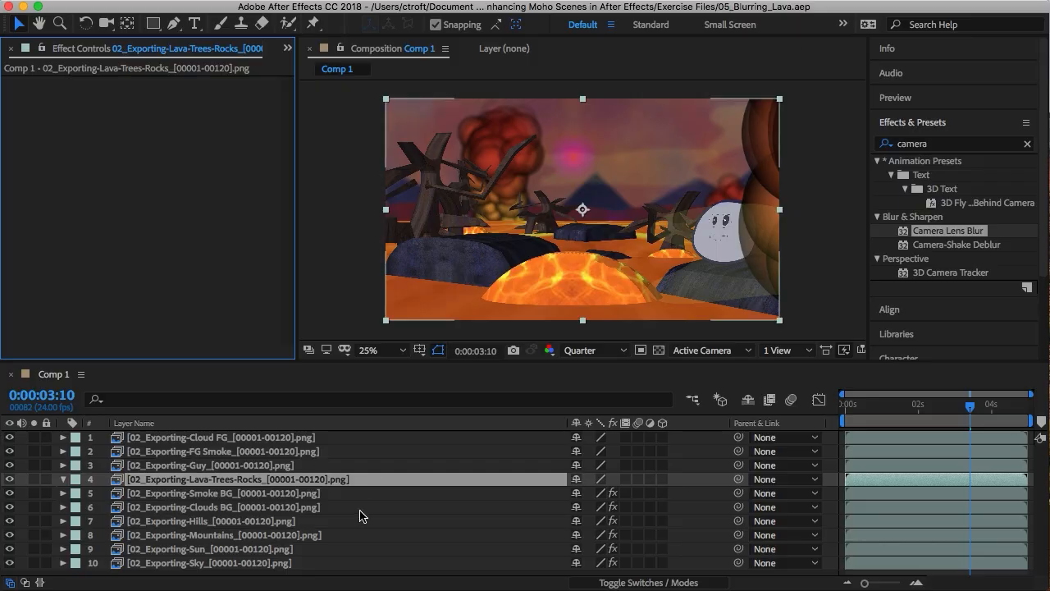
click(214, 481)
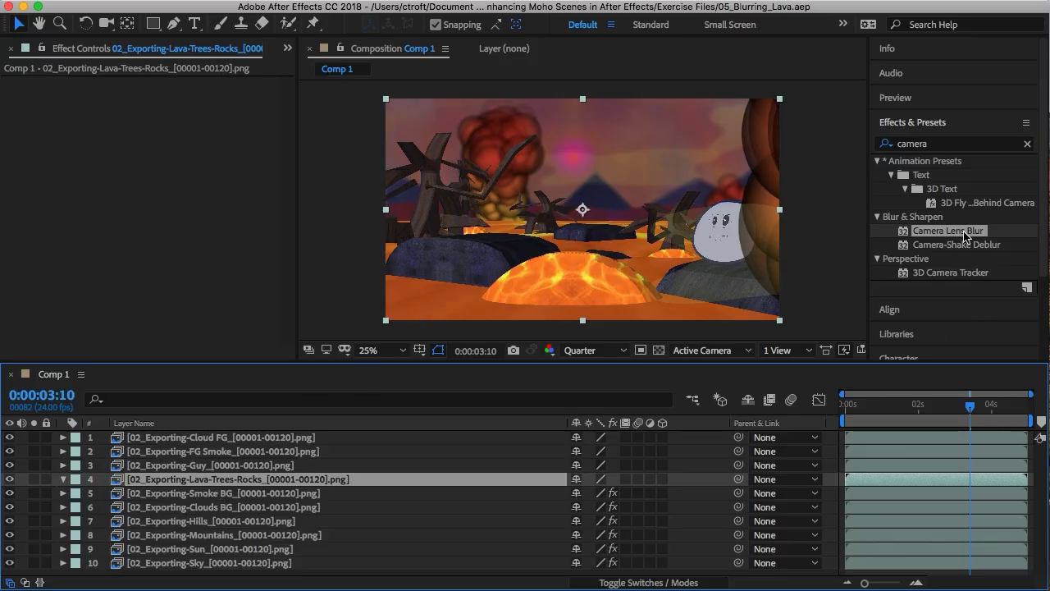
drag(964, 233, 235, 481)
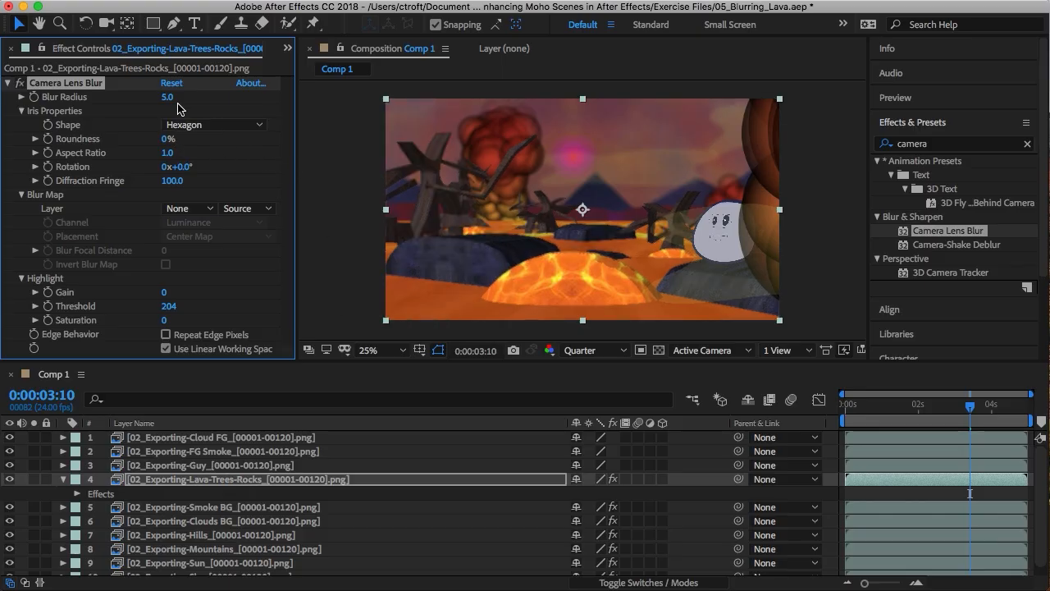
drag(168, 97, 189, 96)
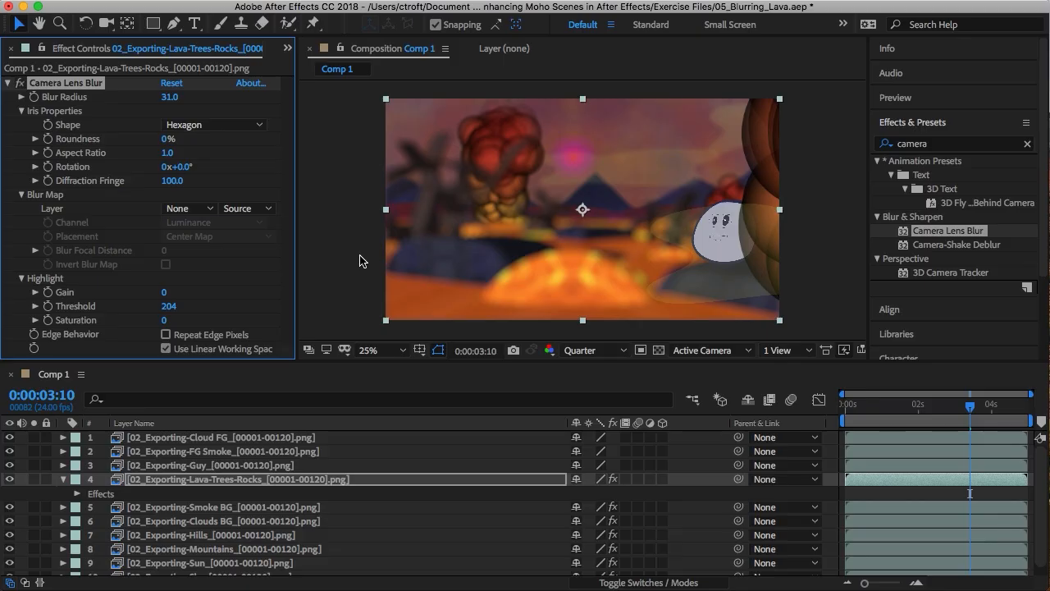
key(super+z)
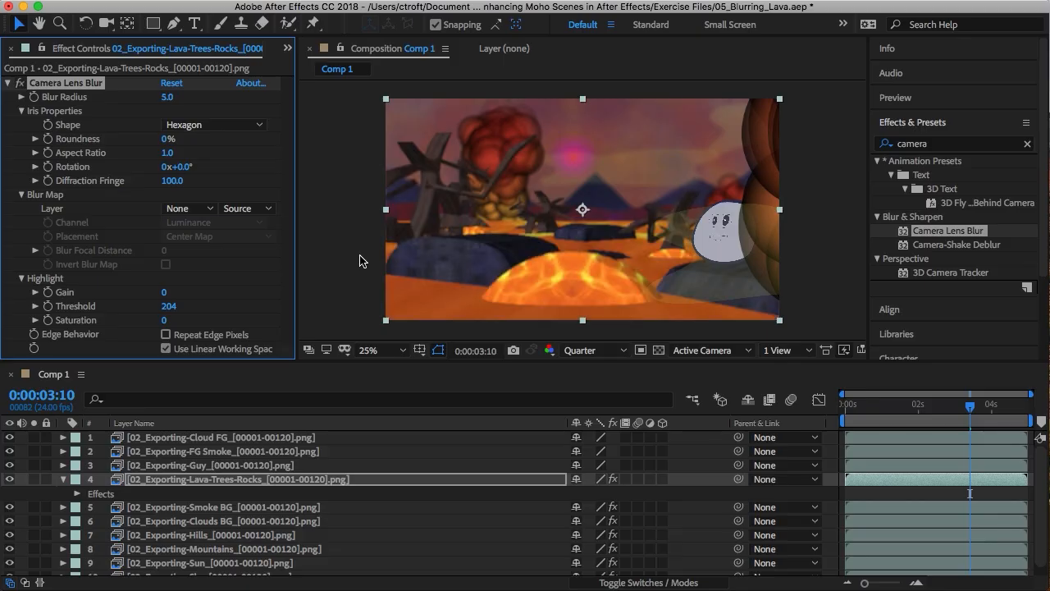
key(super+z)
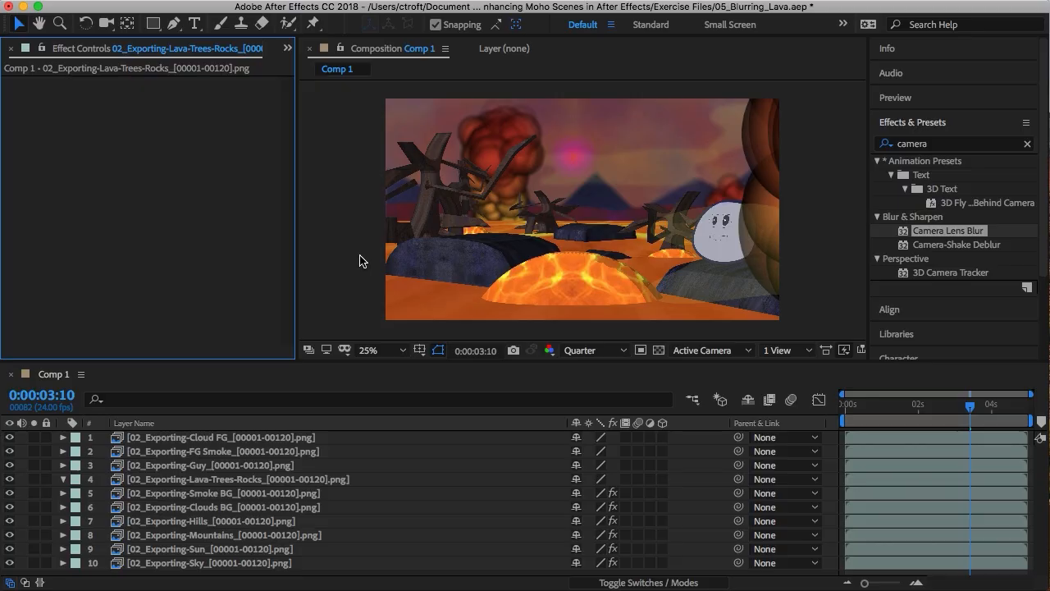
Step: Draw a closed Pen-tool mask on the Lava-Trees-Rocks layer along the tops of the foreground rocks and lava mound, enclosing the area below
click(275, 482)
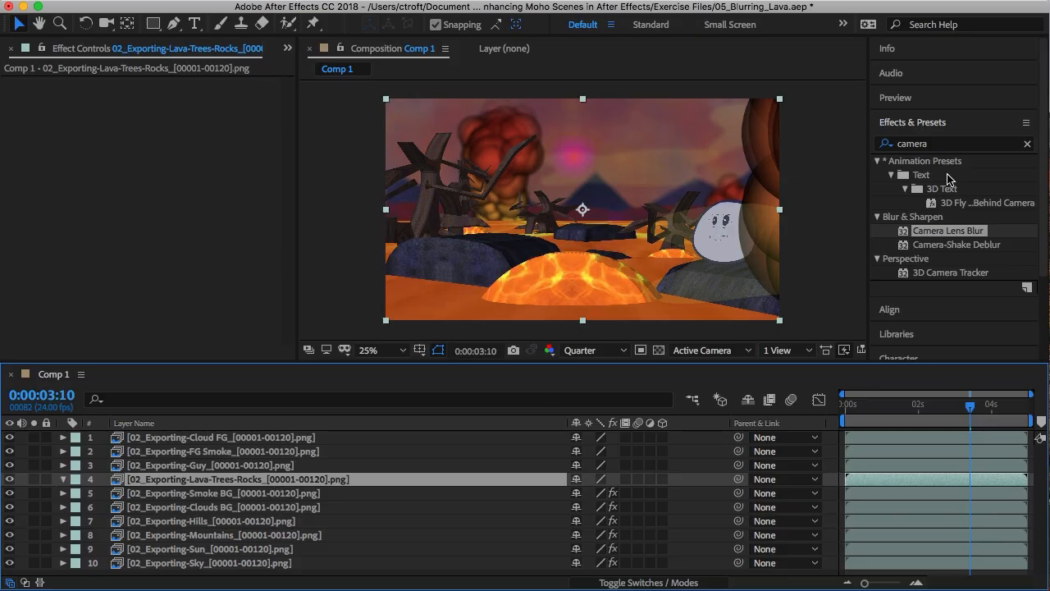
click(174, 24)
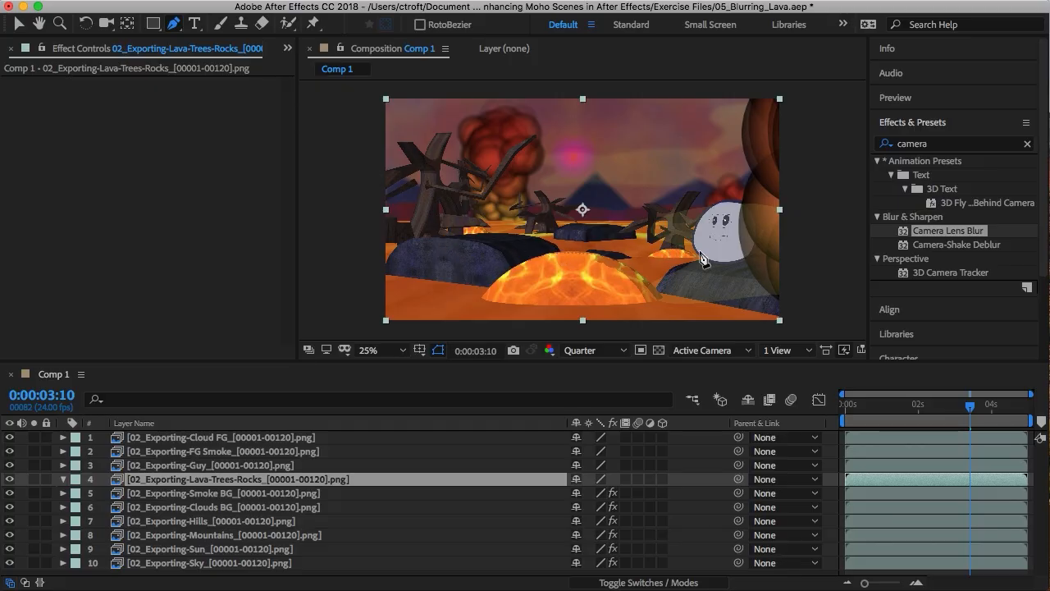
click(379, 272)
drag(391, 253, 474, 234)
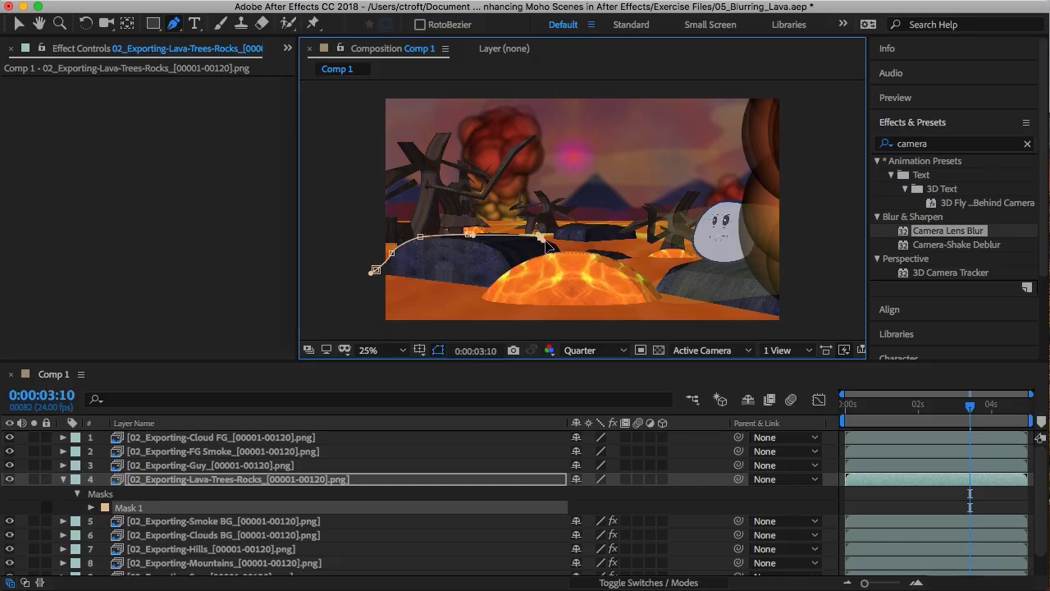
drag(548, 239, 665, 251)
drag(745, 246, 755, 246)
drag(833, 251, 842, 250)
click(836, 330)
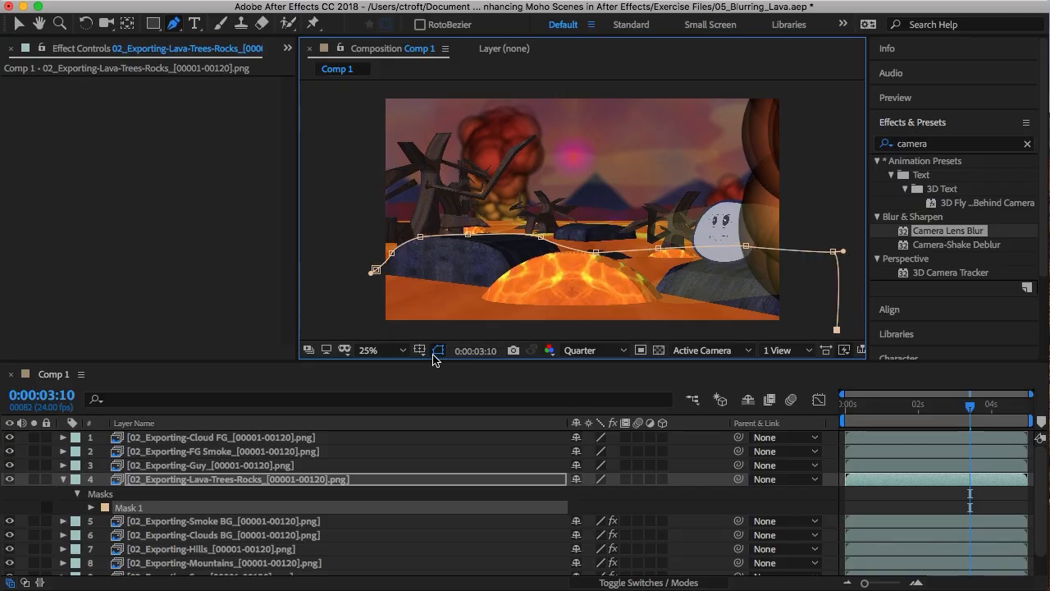
click(370, 329)
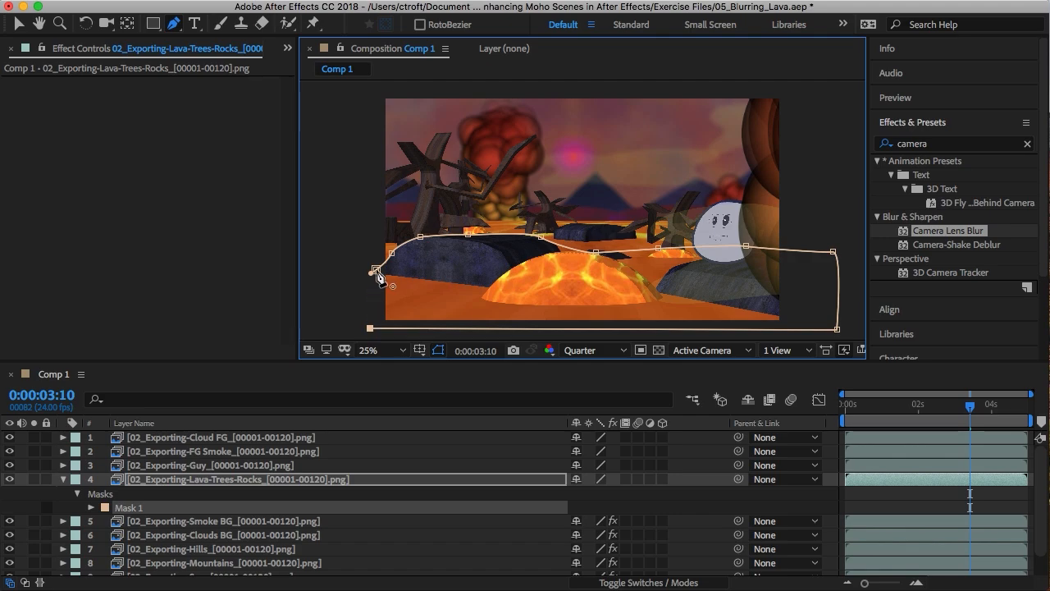
click(375, 271)
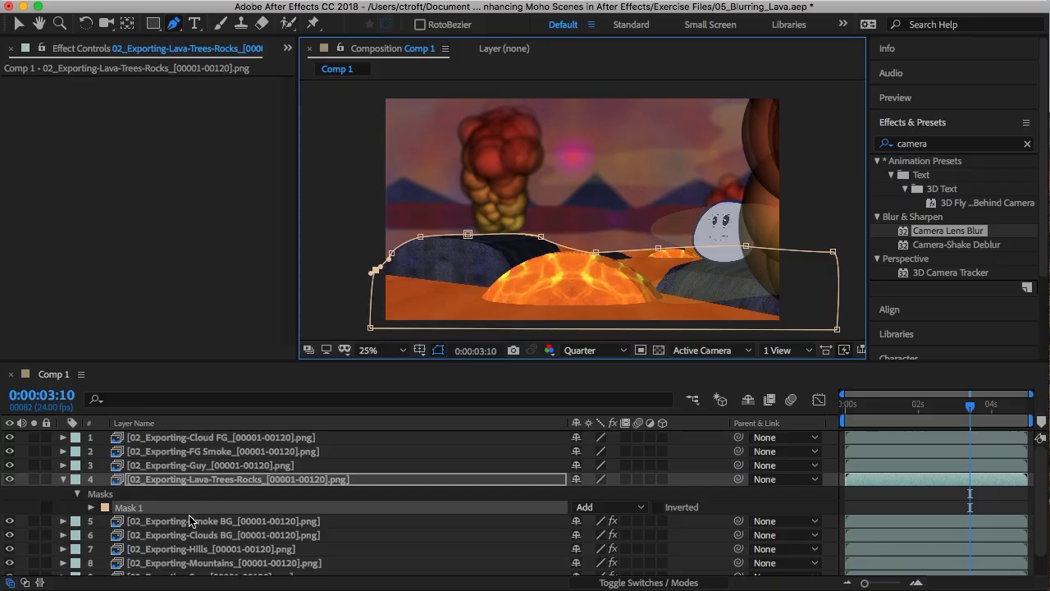
Step: Duplicate the masked Lava-Trees-Rocks layer, set the copy's mask mode to Subtract, and collapse both layers
click(202, 484)
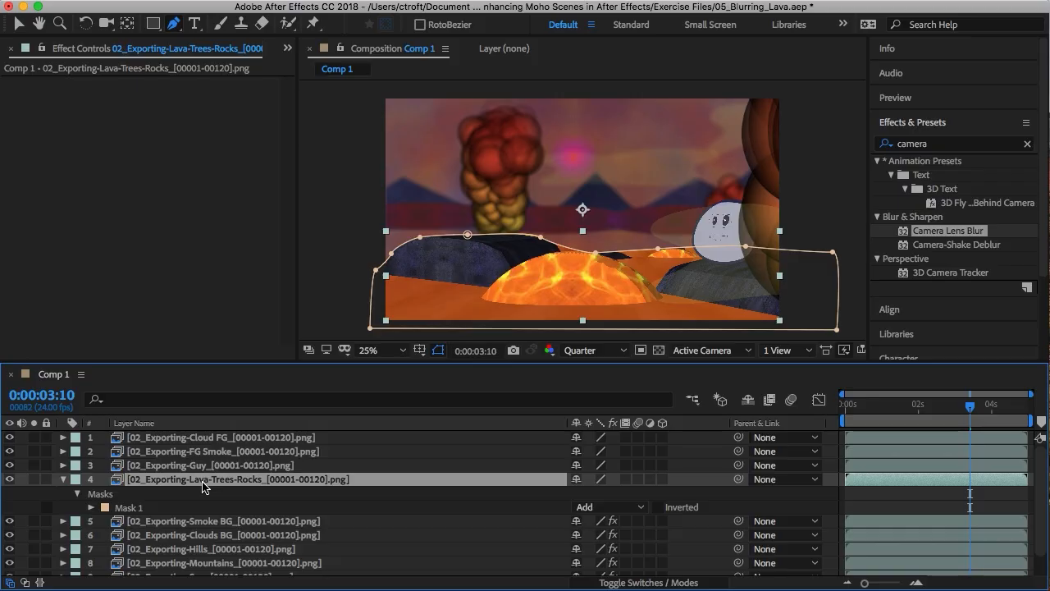
key(super+d)
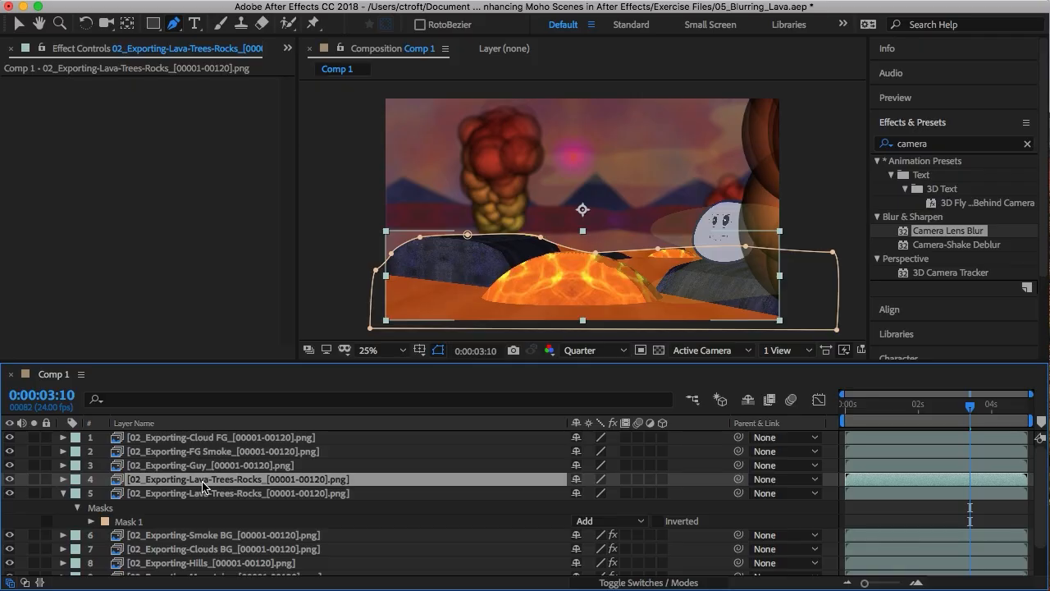
key(m)
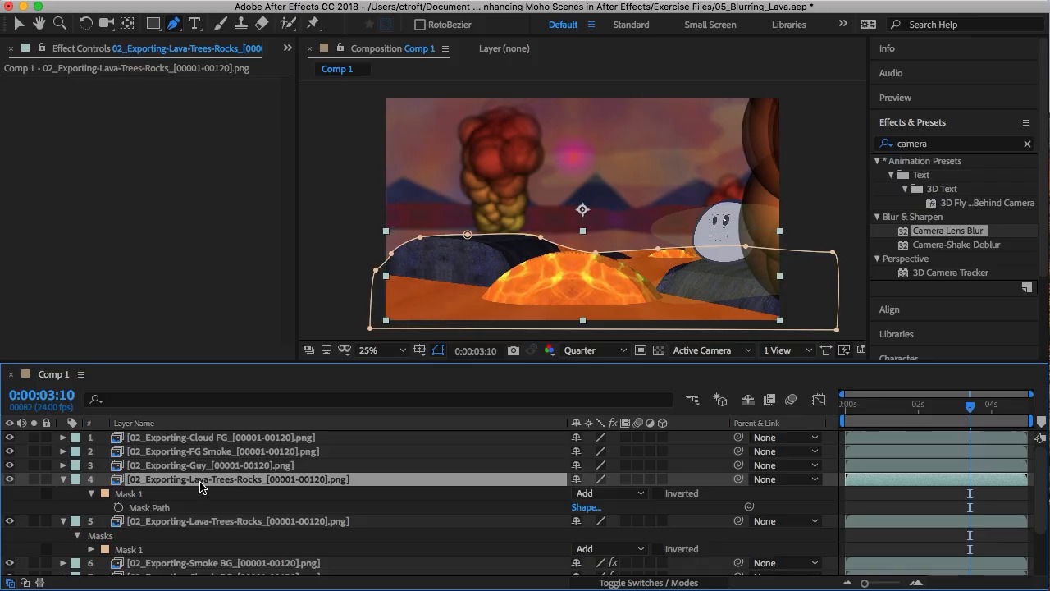
click(602, 497)
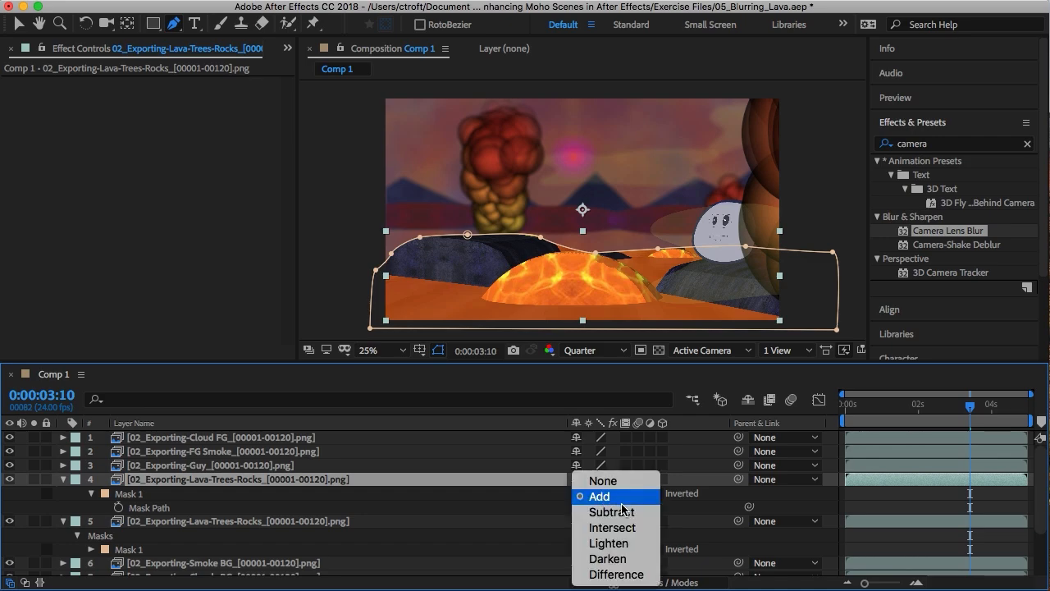
click(617, 511)
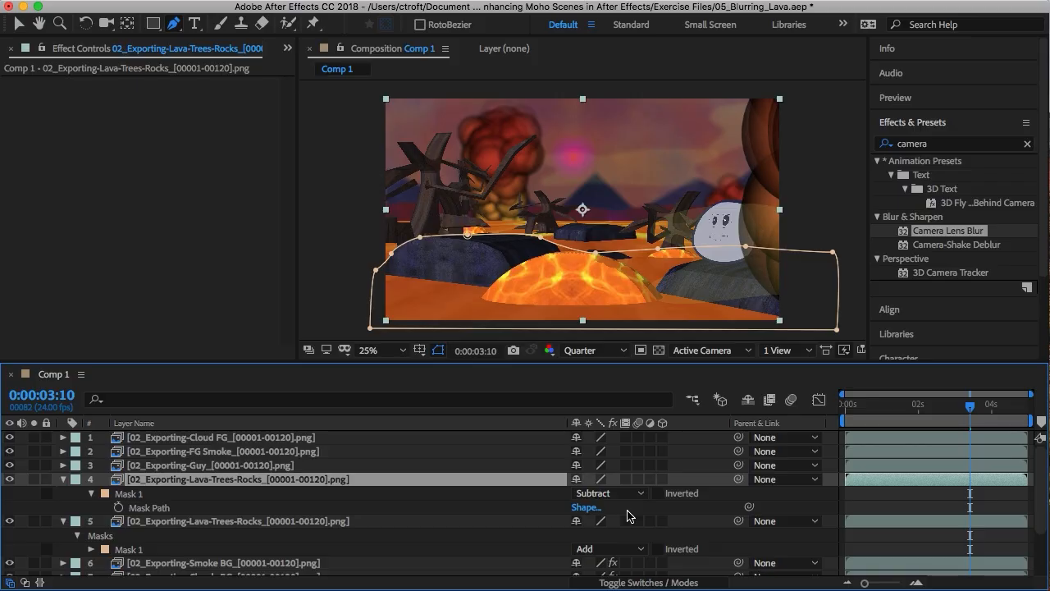
click(64, 479)
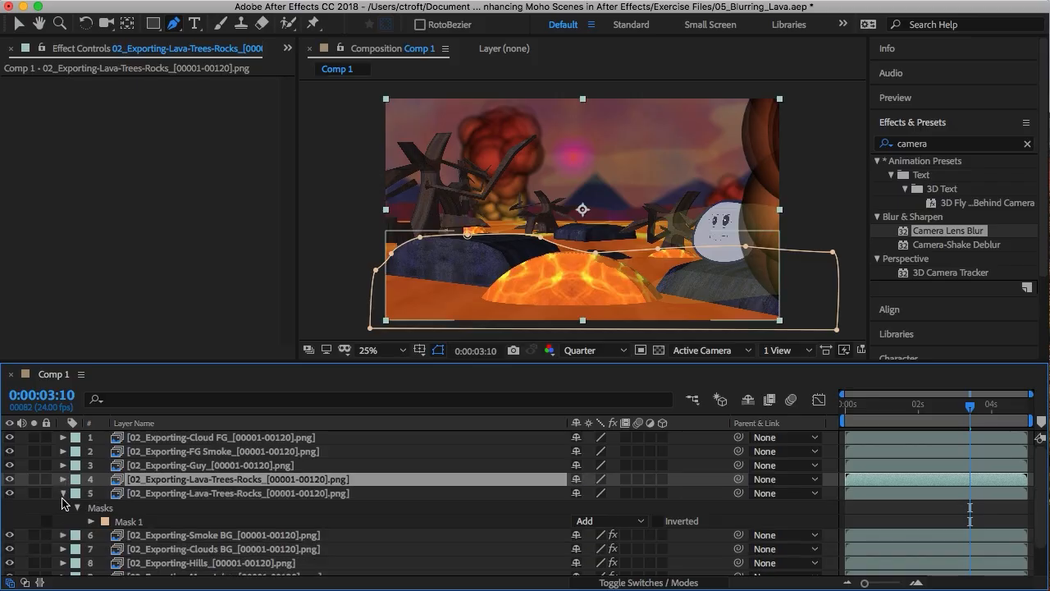
click(63, 493)
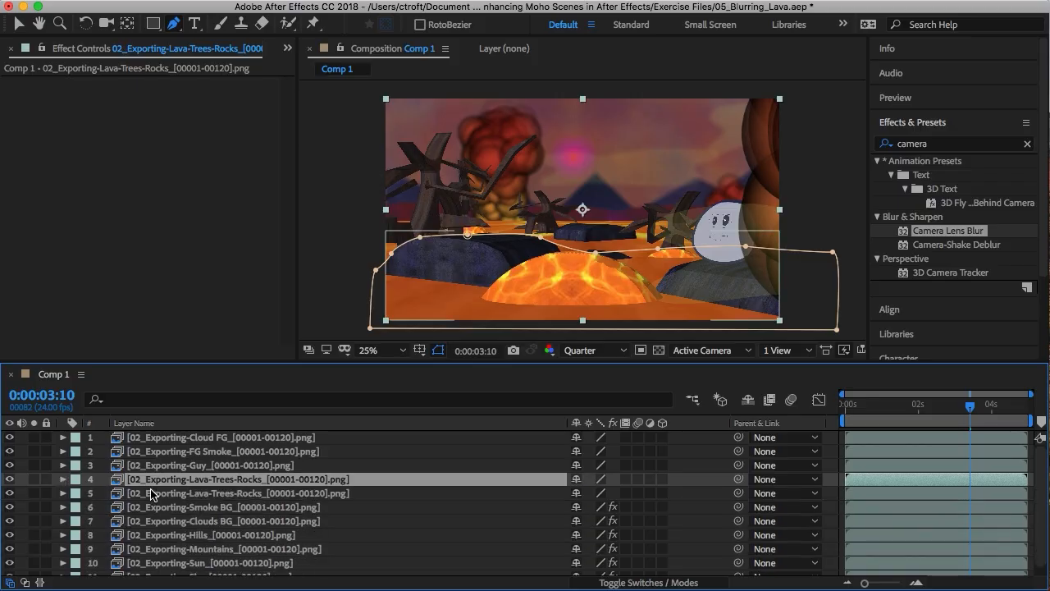
Step: Check what the Subtract-masked Lava-Trees-Rocks copy contains and move it directly beneath the original layer
click(10, 479)
click(10, 479)
mouse_move(222, 482)
mouse_down()
mouse_move(197, 488)
mouse_move(222, 498)
mouse_up()
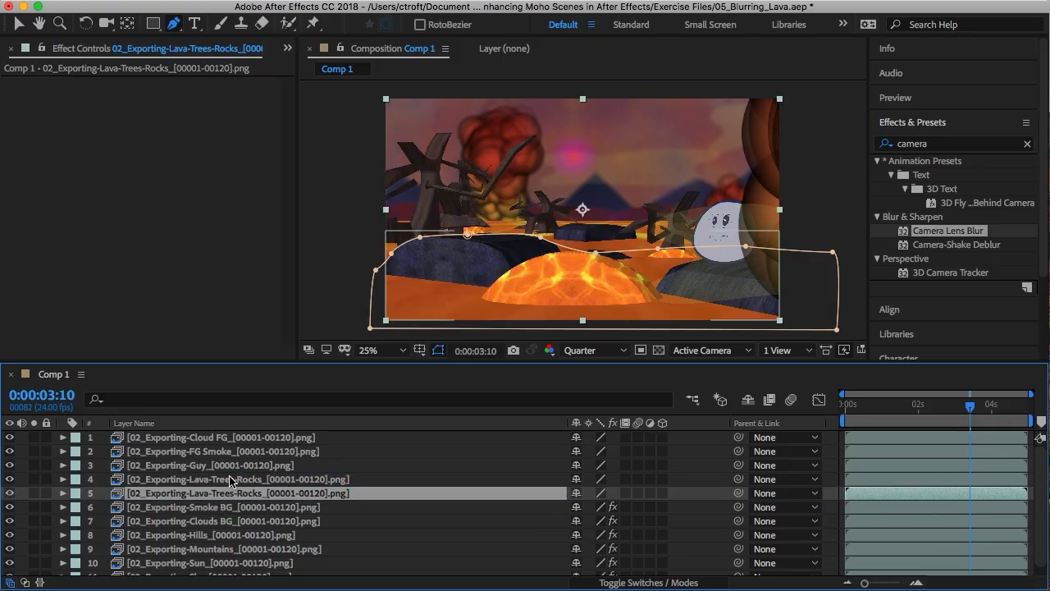
Step: Hide and show each Lava-Trees-Rocks layer in turn to check which part of the scene it covers
click(229, 480)
click(10, 479)
click(10, 479)
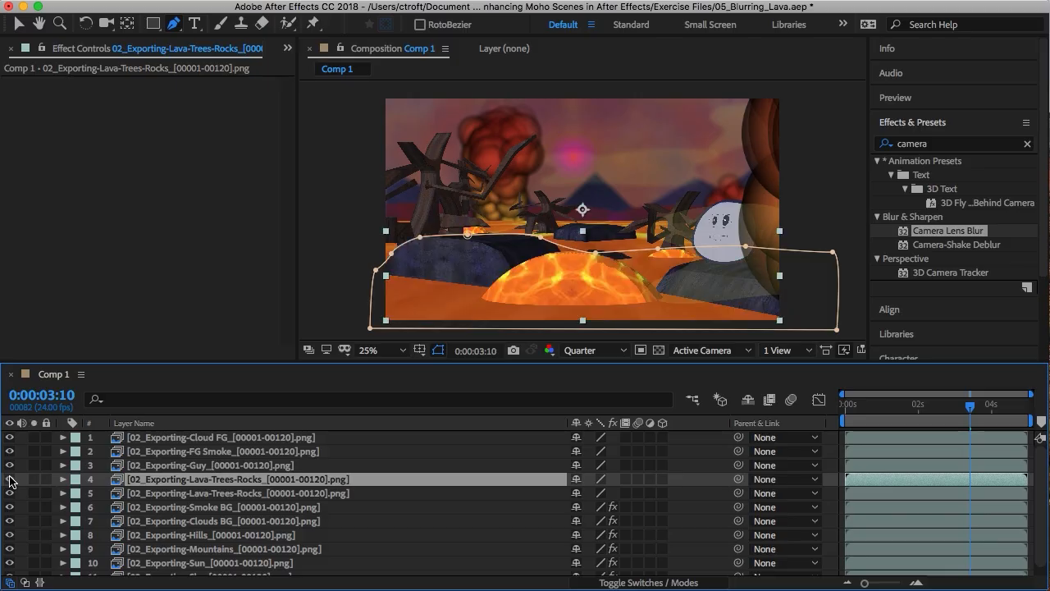
click(112, 496)
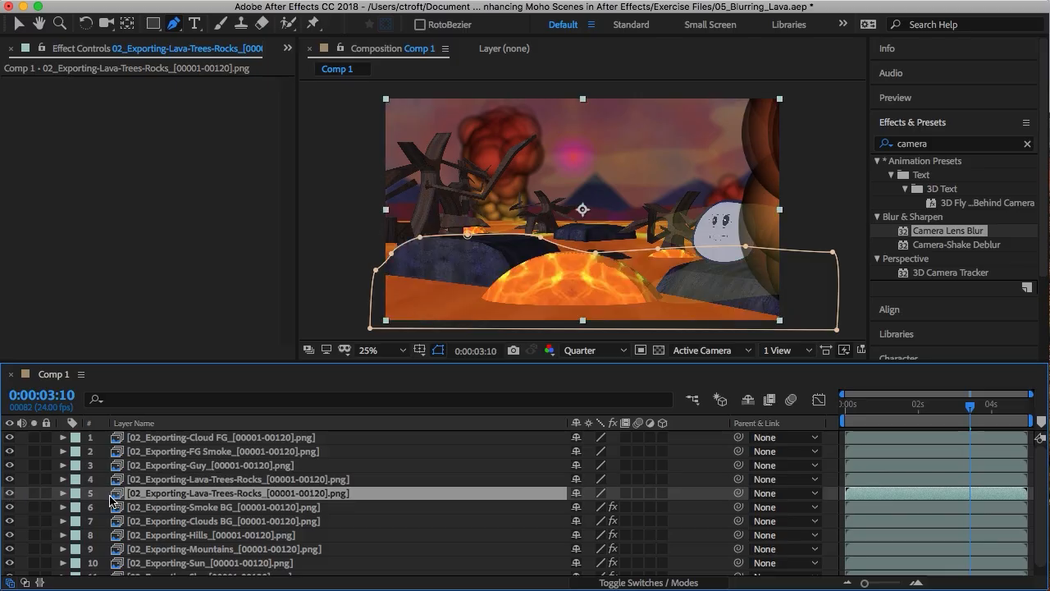
click(9, 493)
click(9, 493)
click(217, 484)
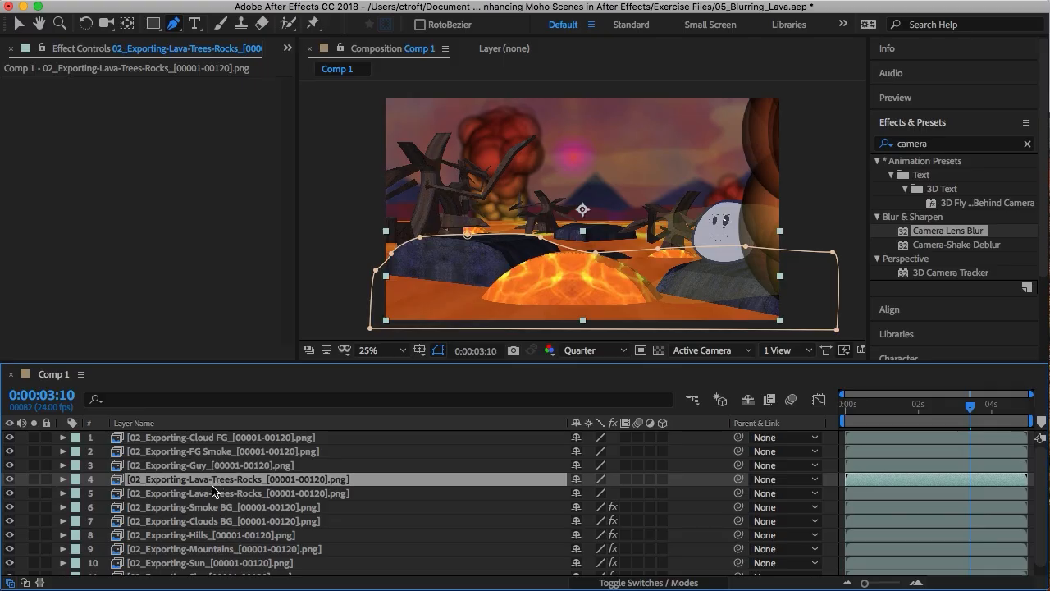
Step: Apply Camera Lens Blur to the lower, Subtract-masked Lava-Trees-Rocks layer and set its Blur Radius to 4
click(211, 494)
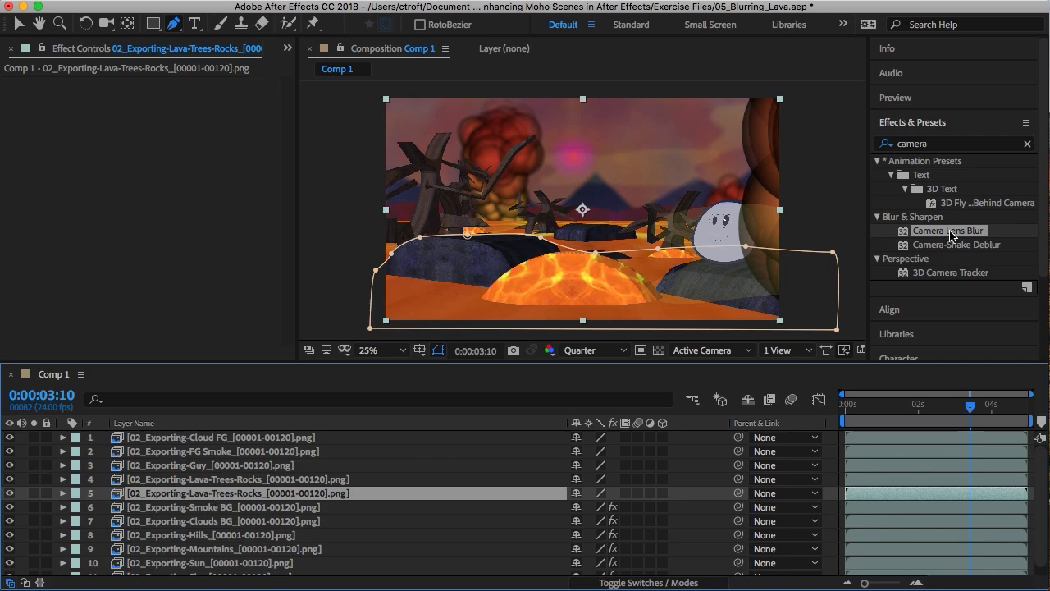
drag(952, 236, 211, 494)
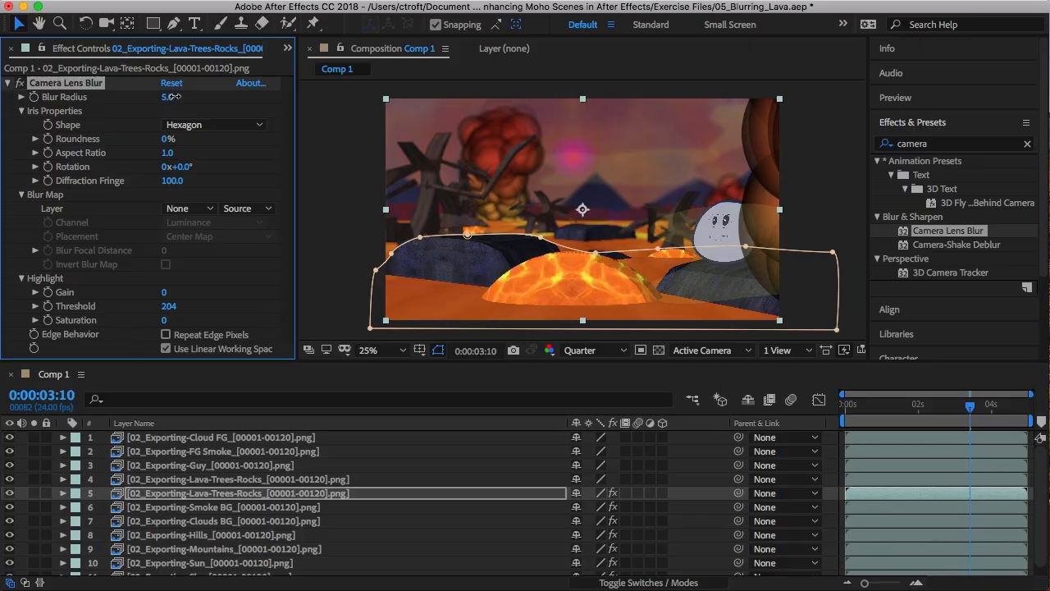
drag(173, 97, 176, 96)
drag(177, 97, 175, 101)
click(167, 97)
text(4)
key(Return)
Step: Enlarge the composition view to 50% around the large foreground rock and set the preview resolution to Full
click(415, 465)
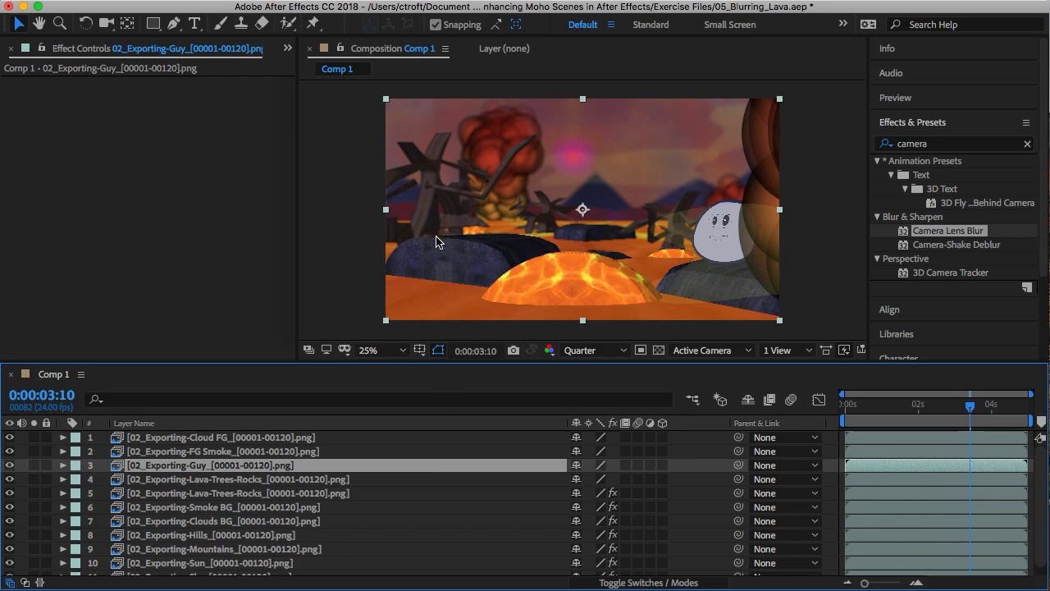
key(period)
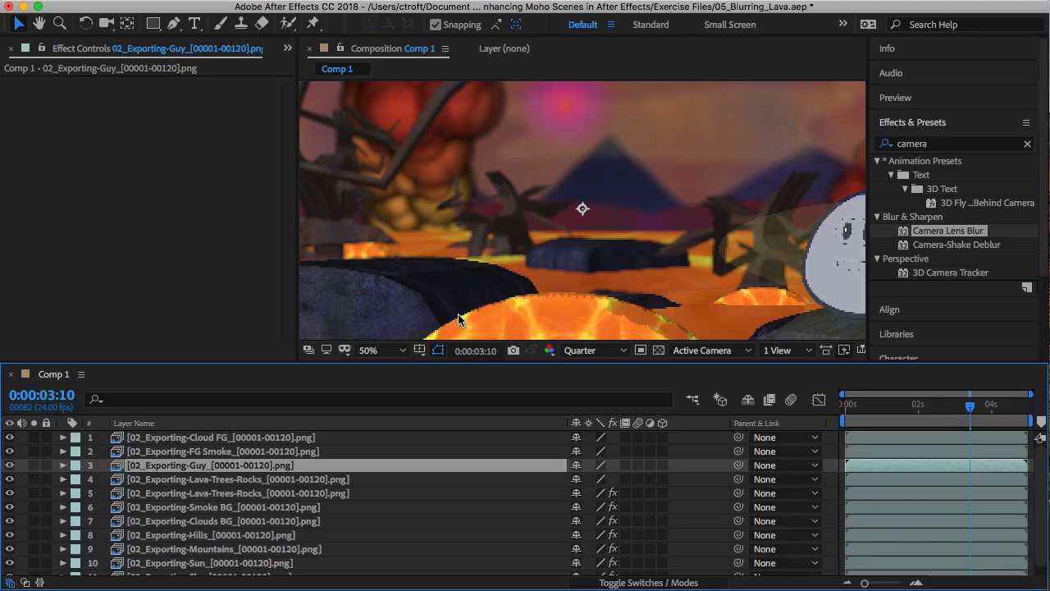
key(space)
drag(411, 251, 537, 229)
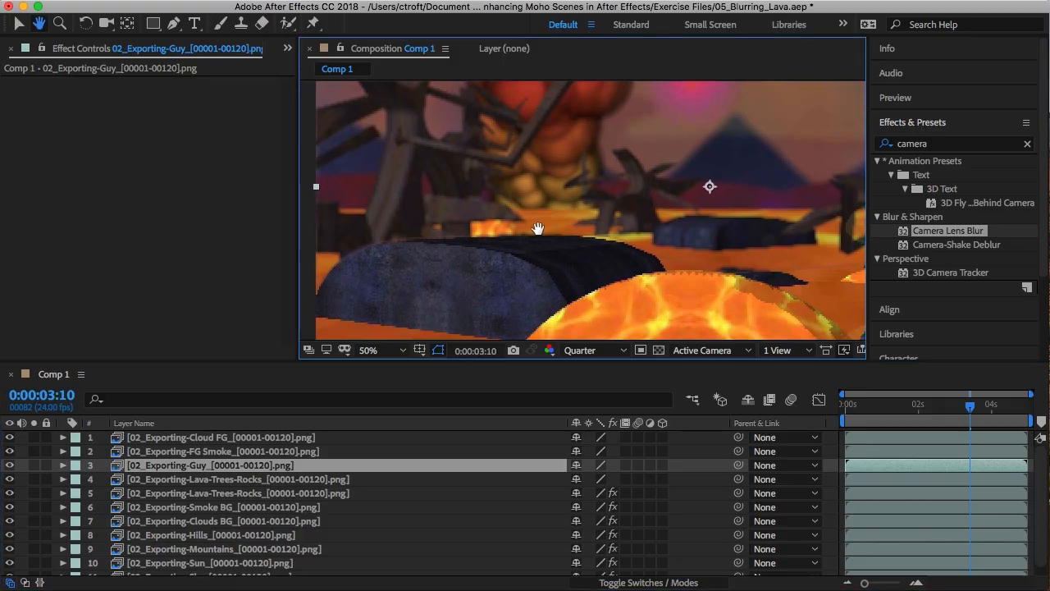
click(616, 351)
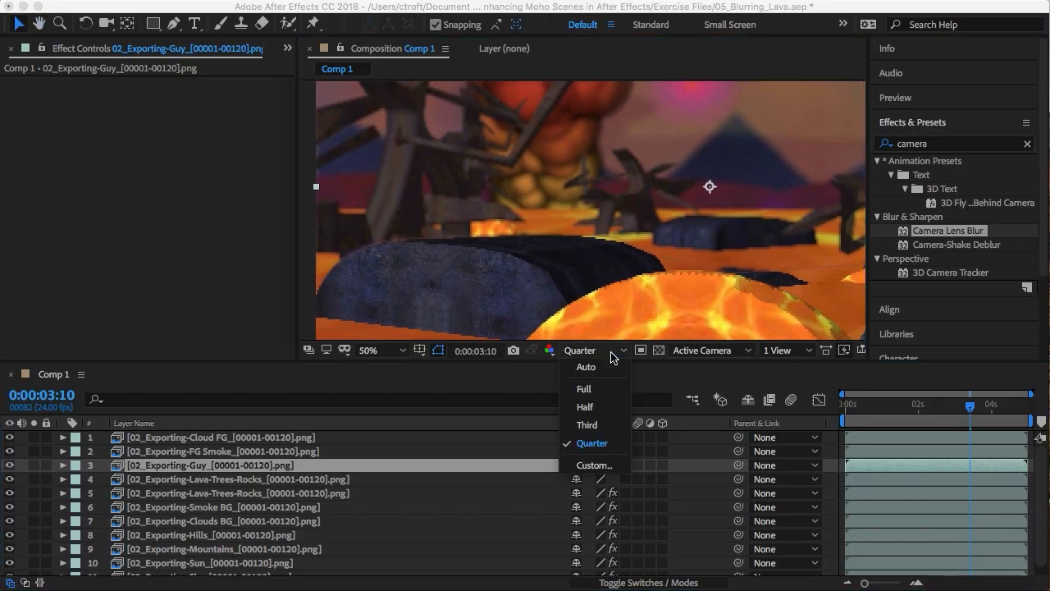
click(609, 390)
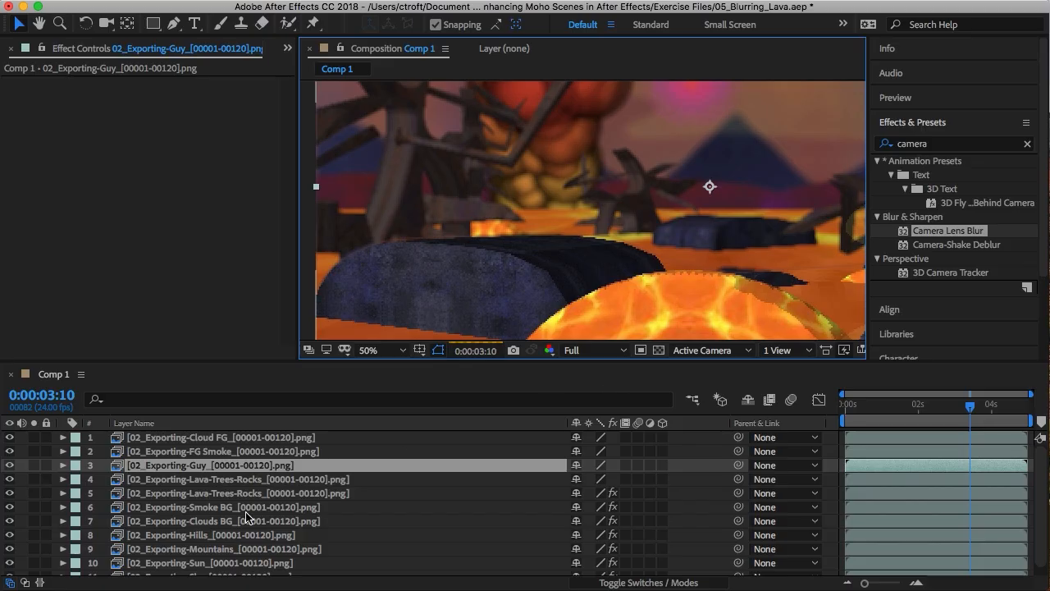
Step: Reveal the masks of both Lava-Trees-Rocks layers and set the upper layer's Add mask feather to 20 pixels
click(238, 479)
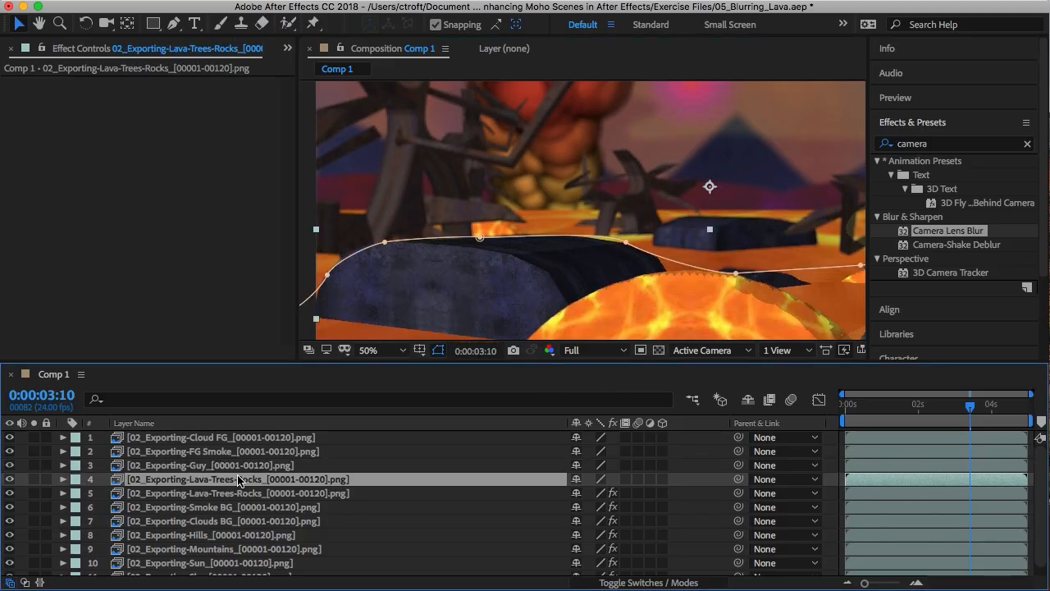
key(m)
click(226, 523)
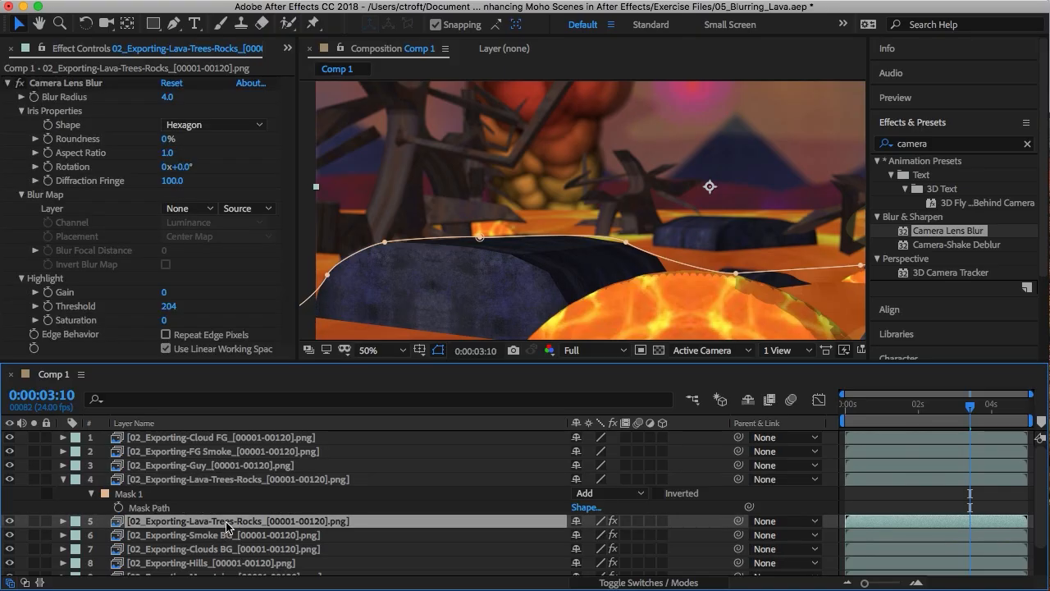
key(m)
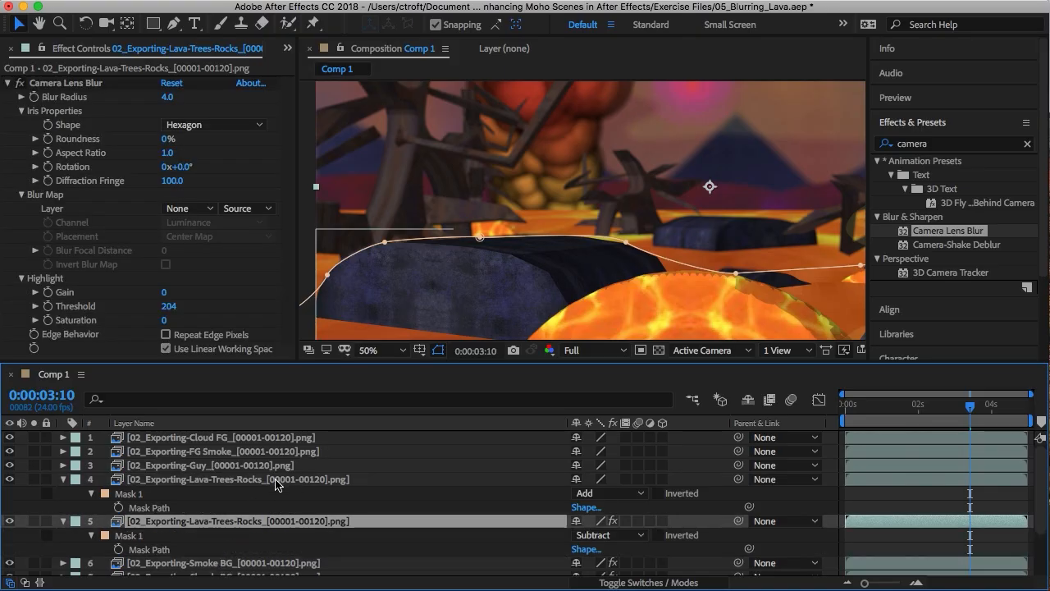
scroll(276, 484, down, 1)
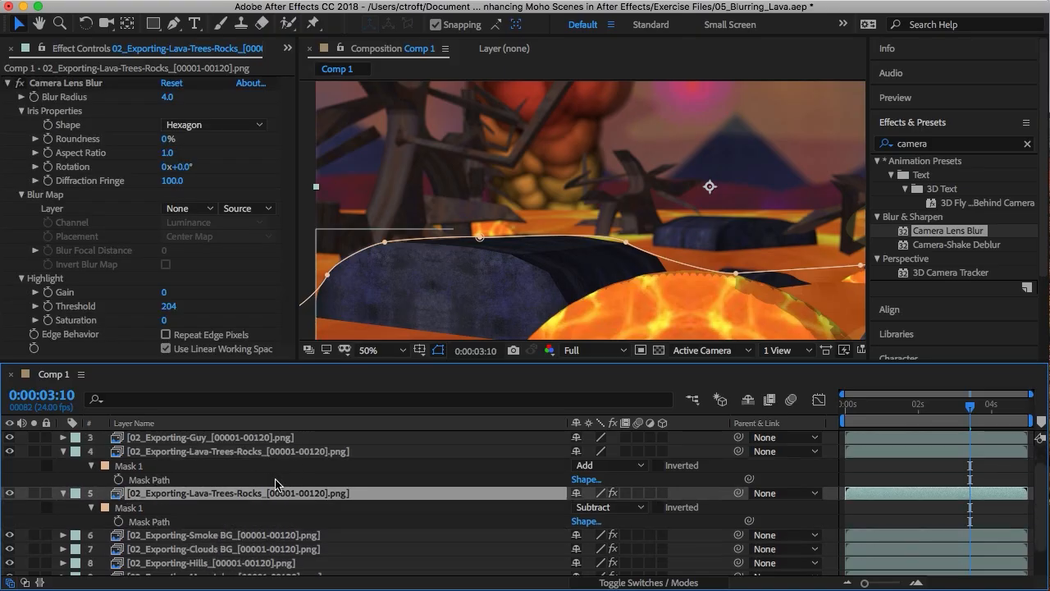
click(141, 466)
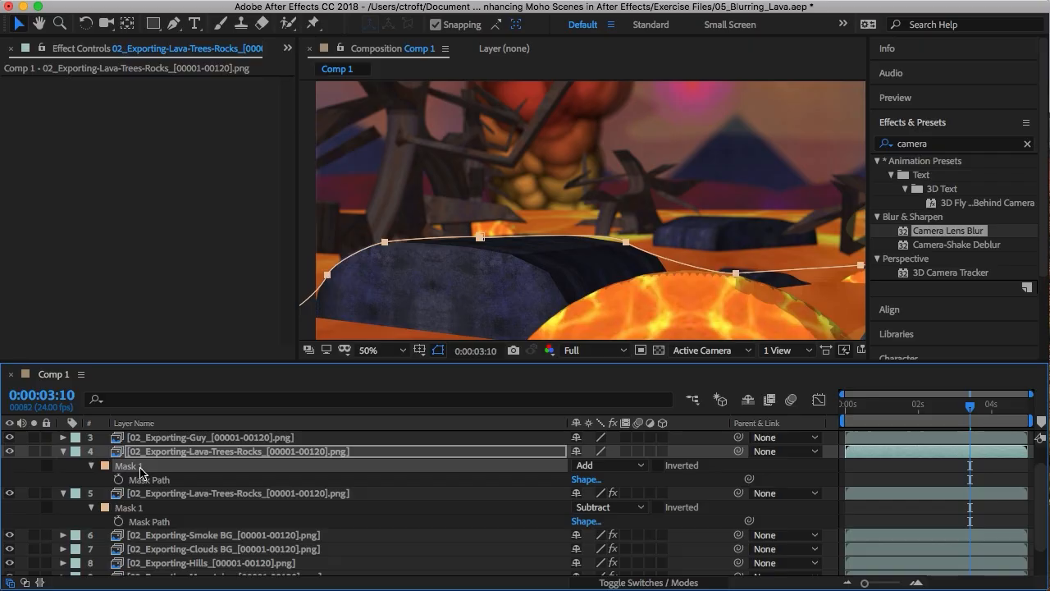
key(f)
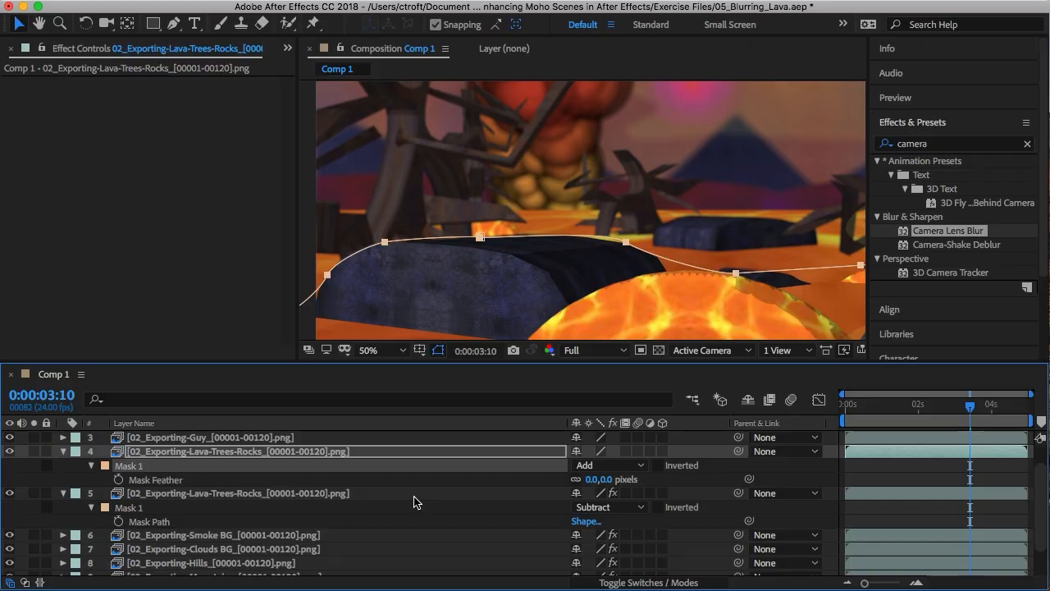
drag(617, 485, 624, 480)
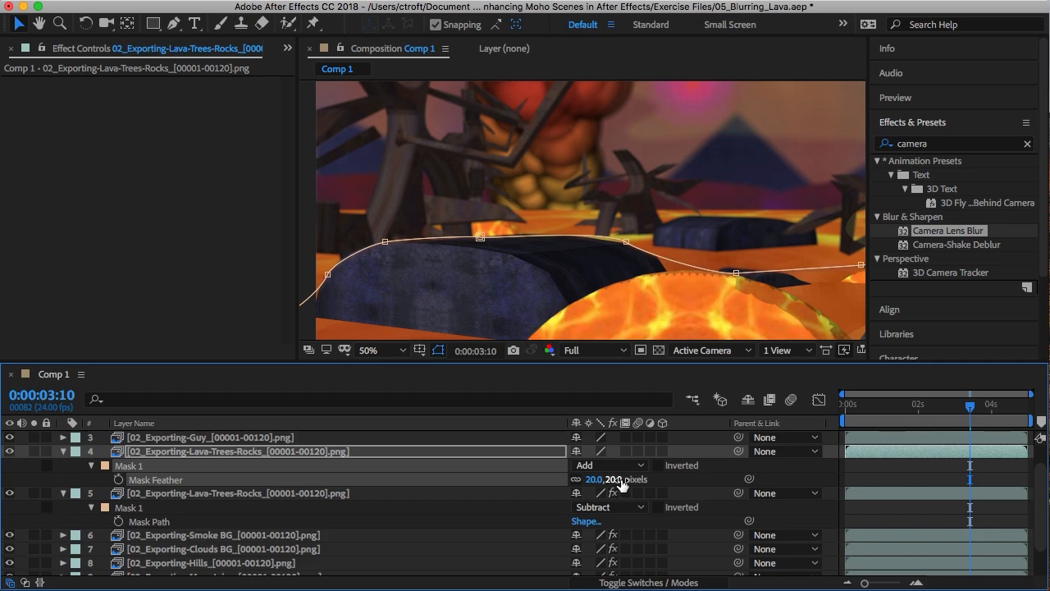
Step: Feather the lower Lava-Trees-Rocks layer's Subtract mask, trying 20 pixels and settling on 16 pixels
click(121, 509)
key(f)
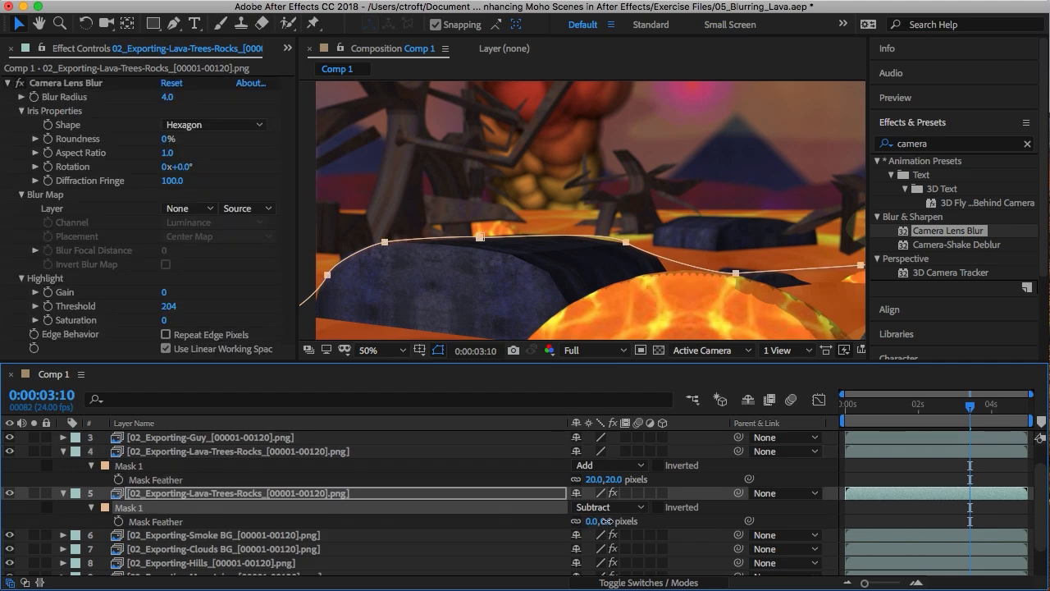
drag(598, 520, 616, 520)
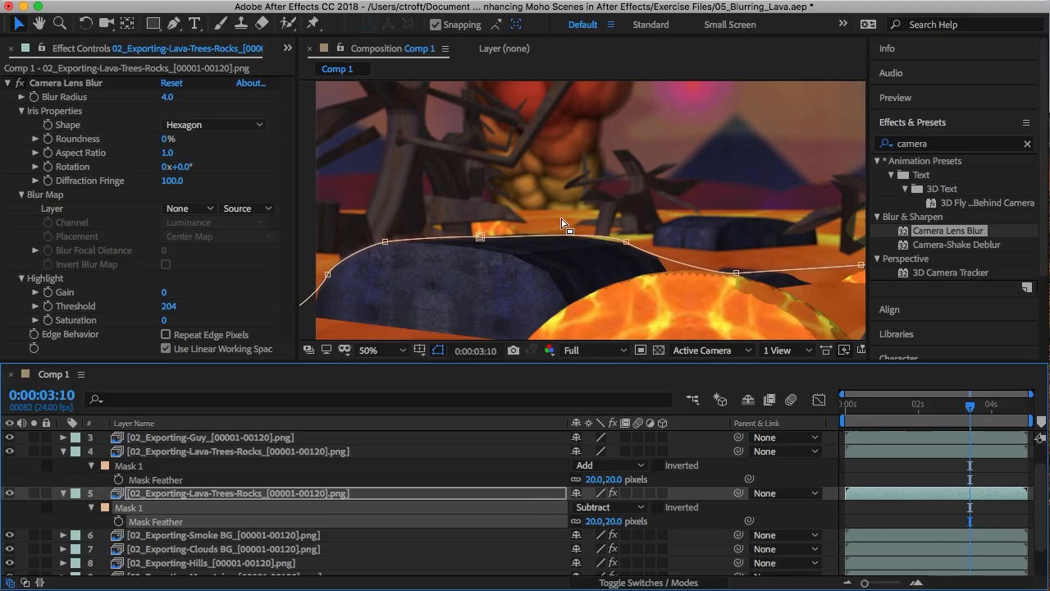
click(912, 483)
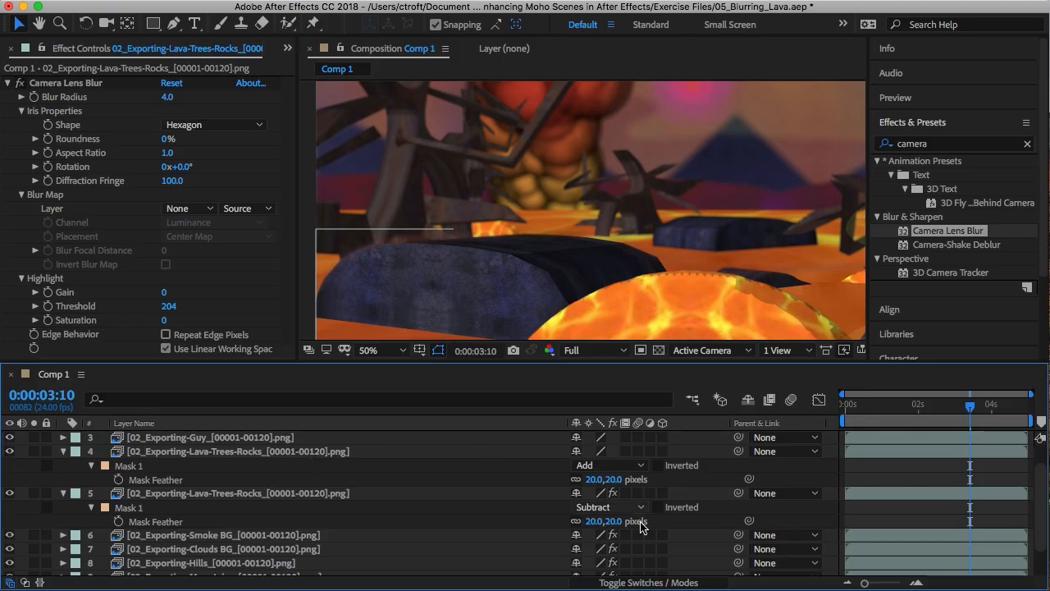
drag(584, 522, 618, 521)
click(857, 515)
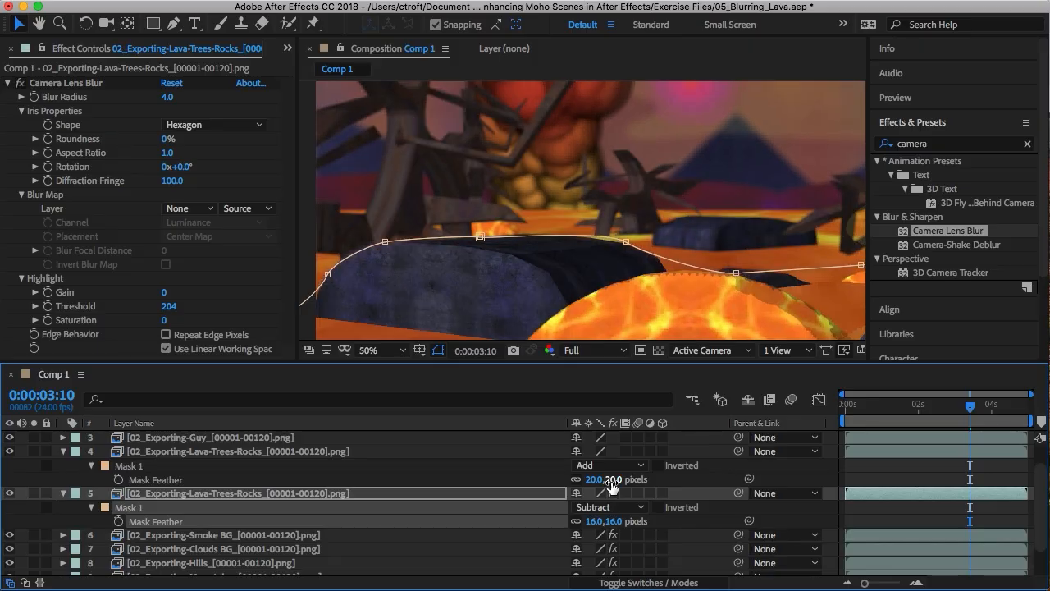
Step: Set the mask feather to 17 pixels on the upper Lava-Trees-Rocks layer and 12 pixels on the lower one
drag(612, 480, 604, 483)
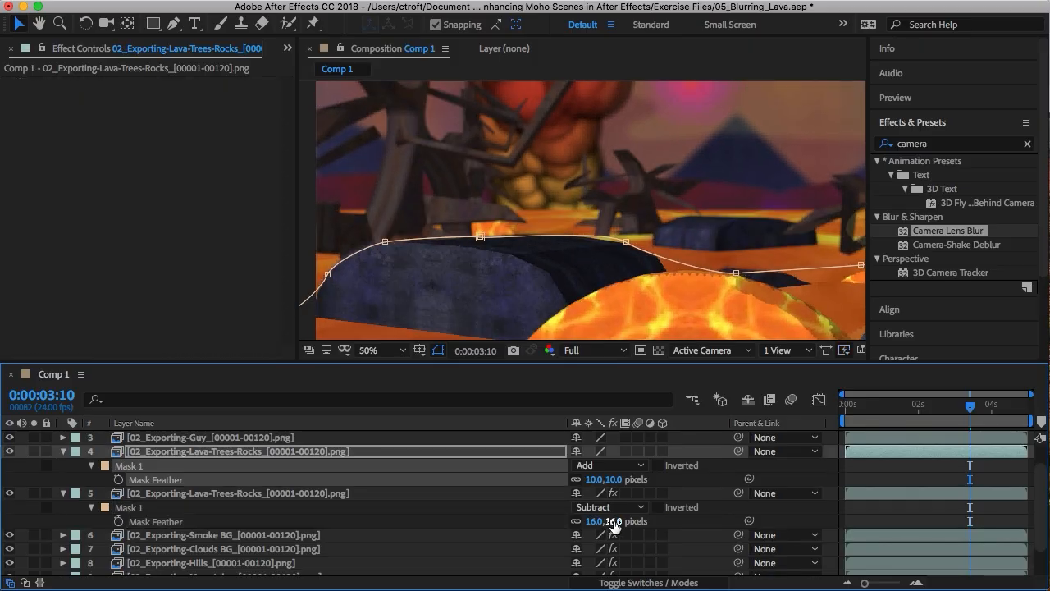
click(867, 517)
drag(618, 522, 579, 529)
drag(615, 480, 606, 480)
scroll(550, 196, down, 2)
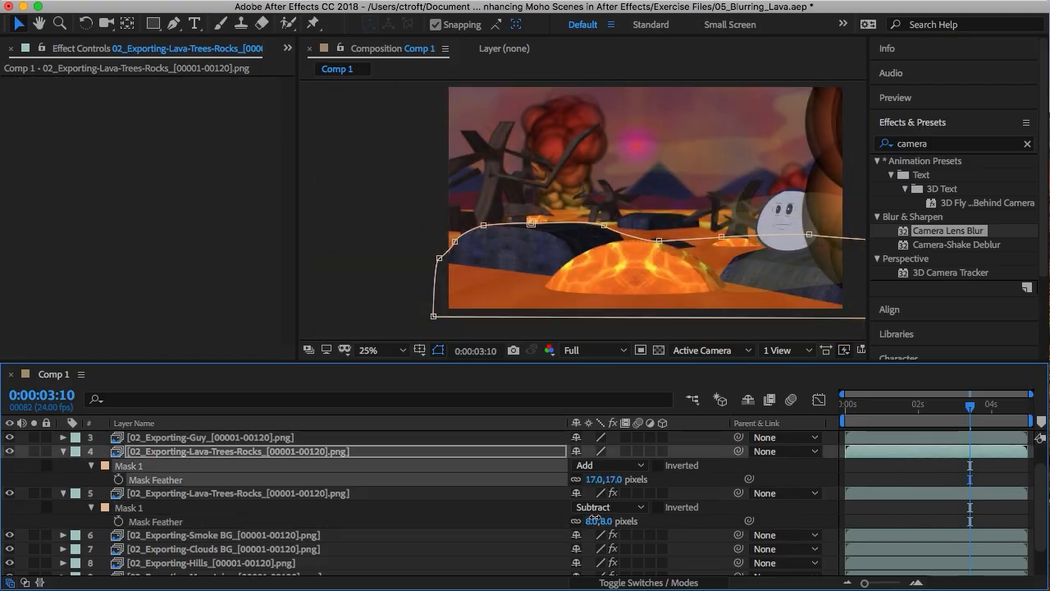
drag(592, 520, 611, 520)
click(907, 515)
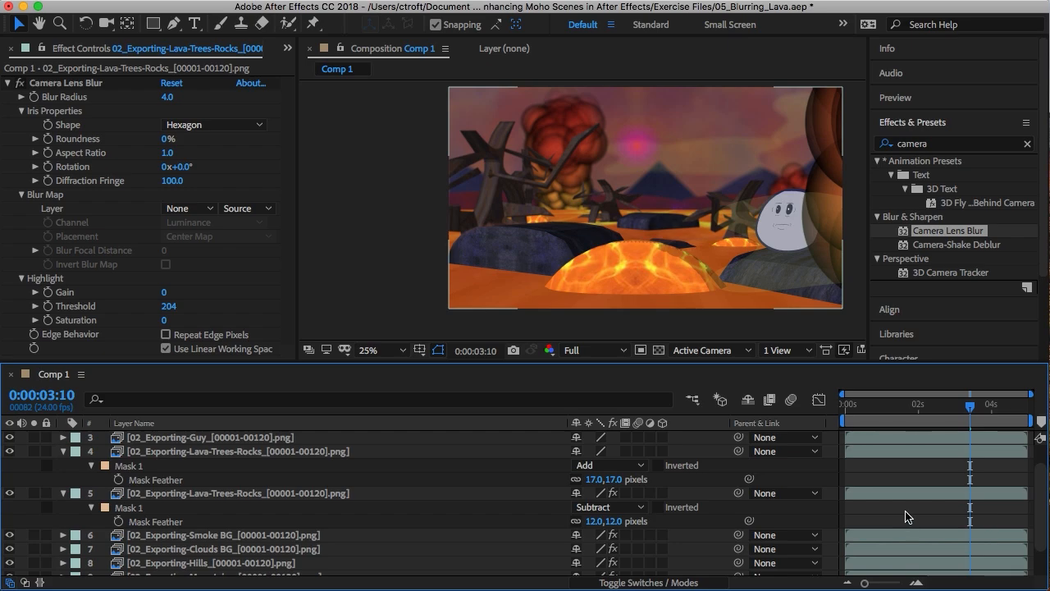
Step: Lower the composition's preview resolution to Quarter and scrub to around 0:00:01:09 to inspect the masked rocks
drag(903, 406, 870, 406)
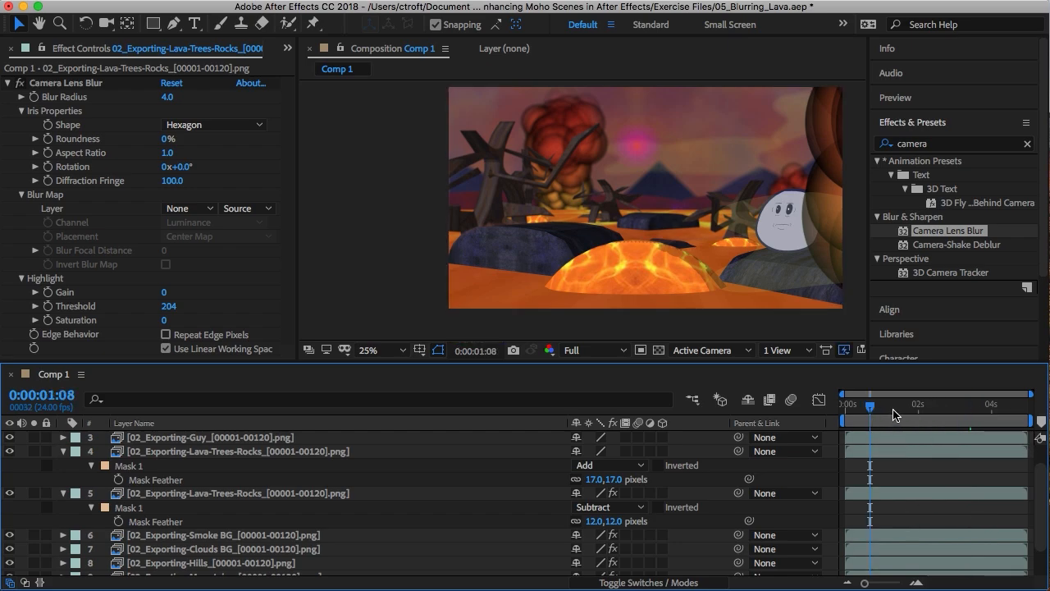
click(893, 415)
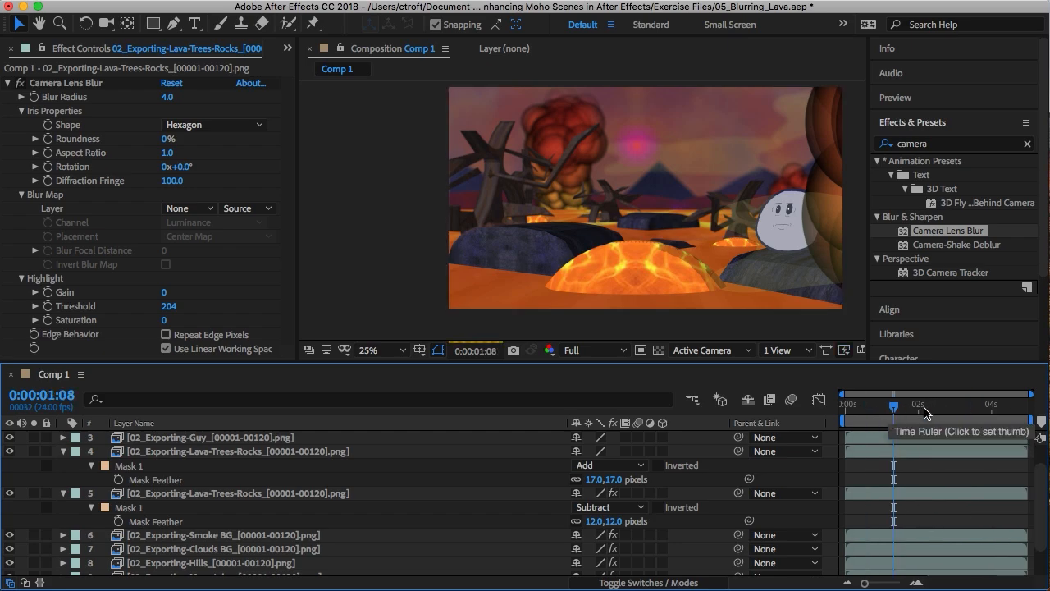
drag(894, 406, 927, 406)
click(603, 351)
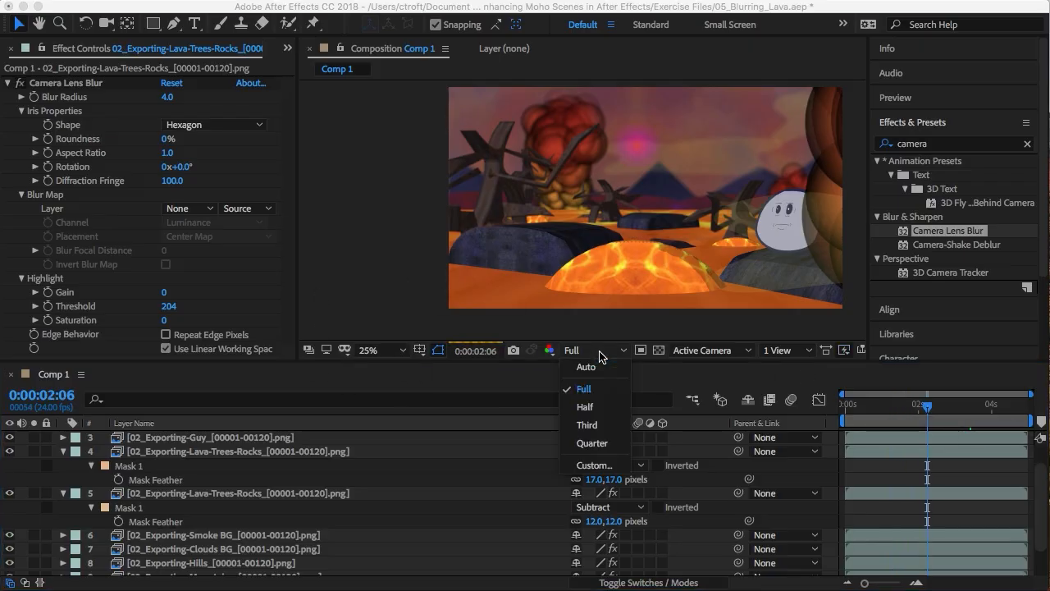
click(603, 448)
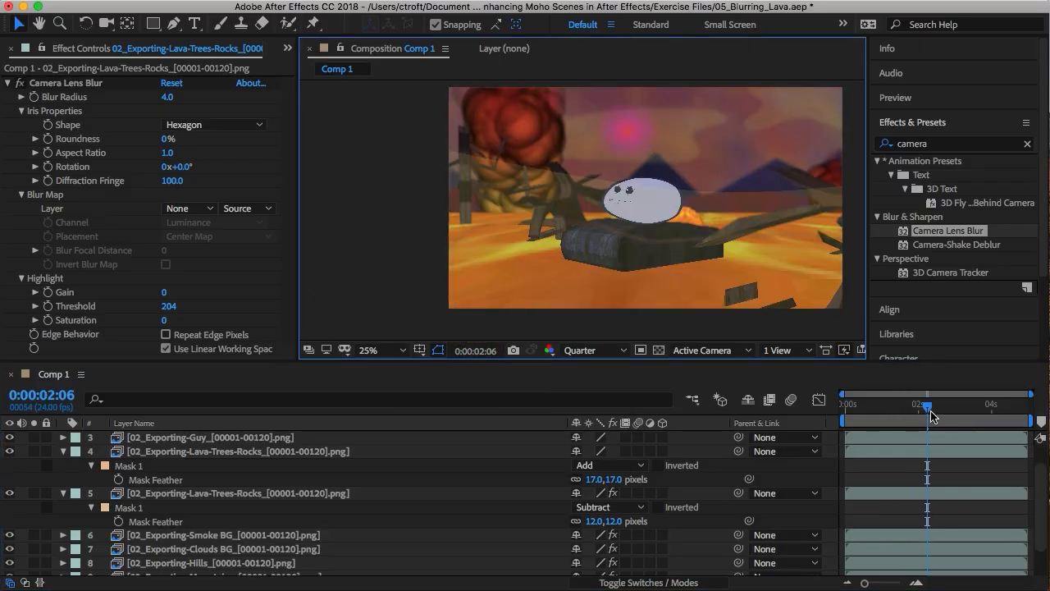
drag(926, 406, 895, 406)
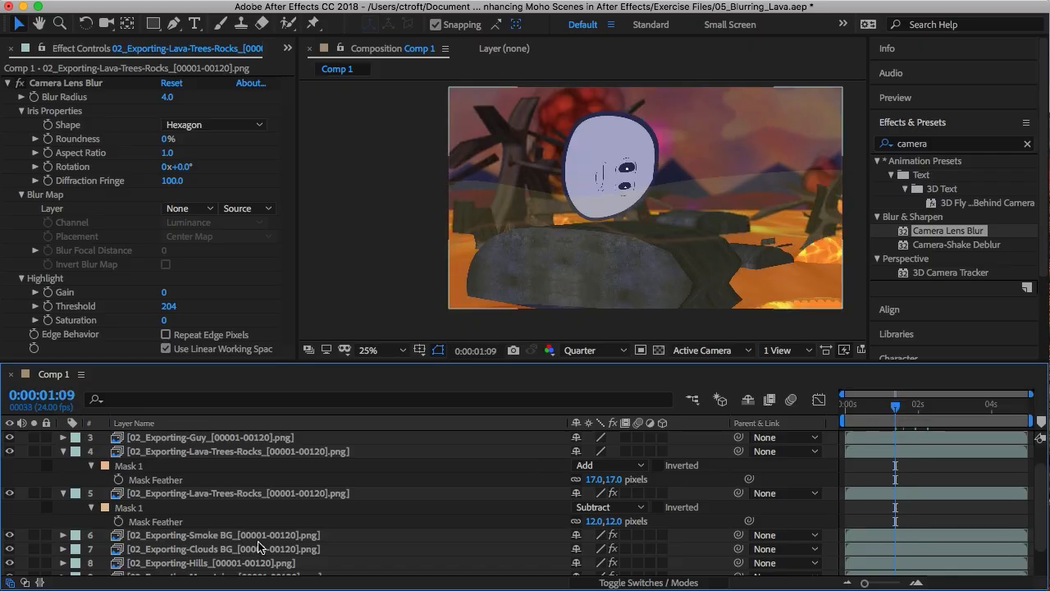
Step: Start keyframing the upper Lava-Trees-Rocks layer's Mask Path at 0:00:01:05, after checking the neighbouring frames
click(159, 466)
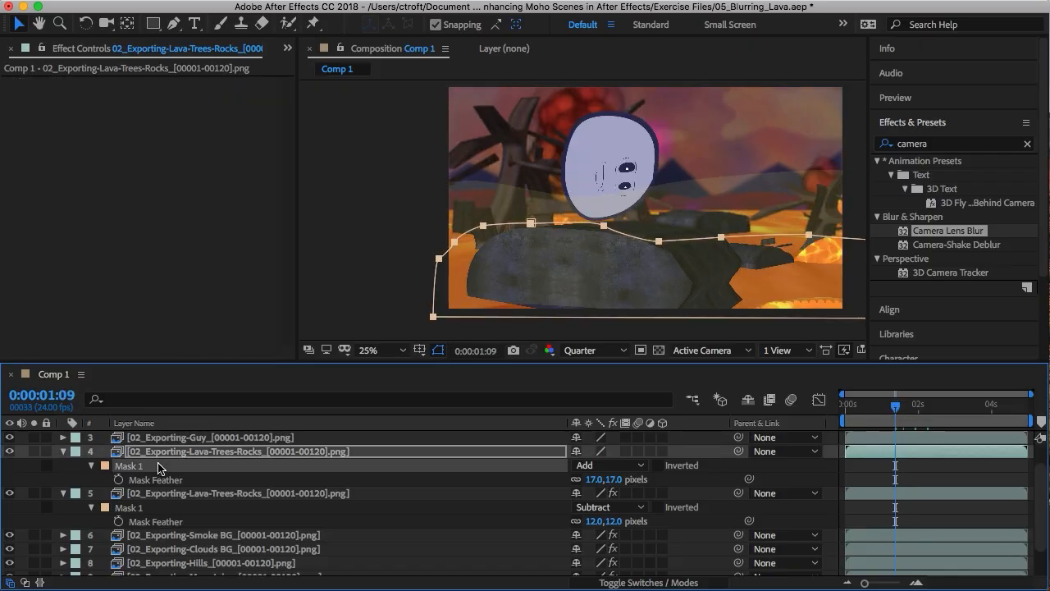
key(Page_Down)
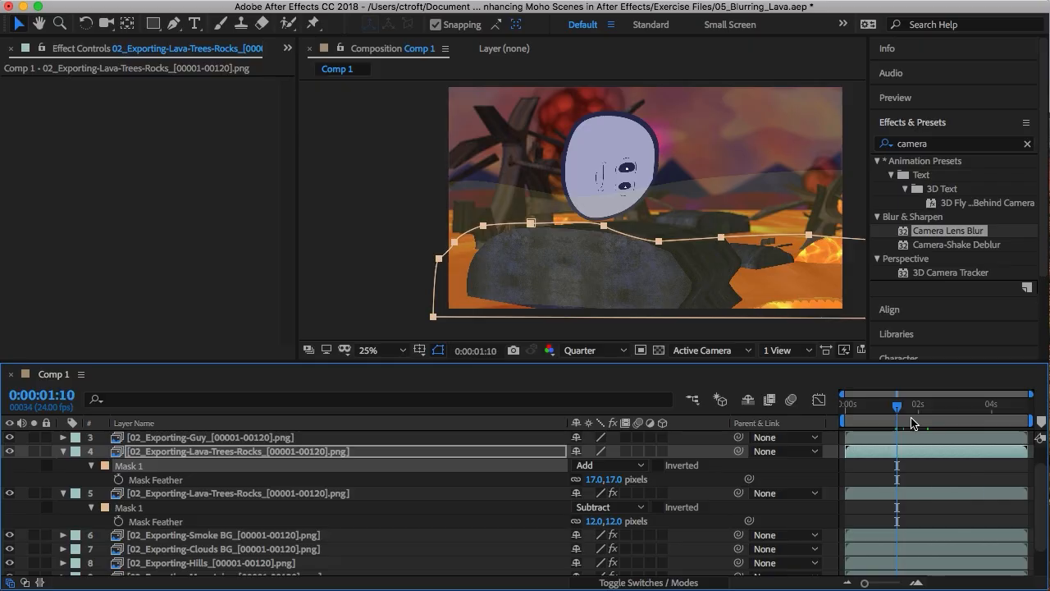
key(Page_Down)
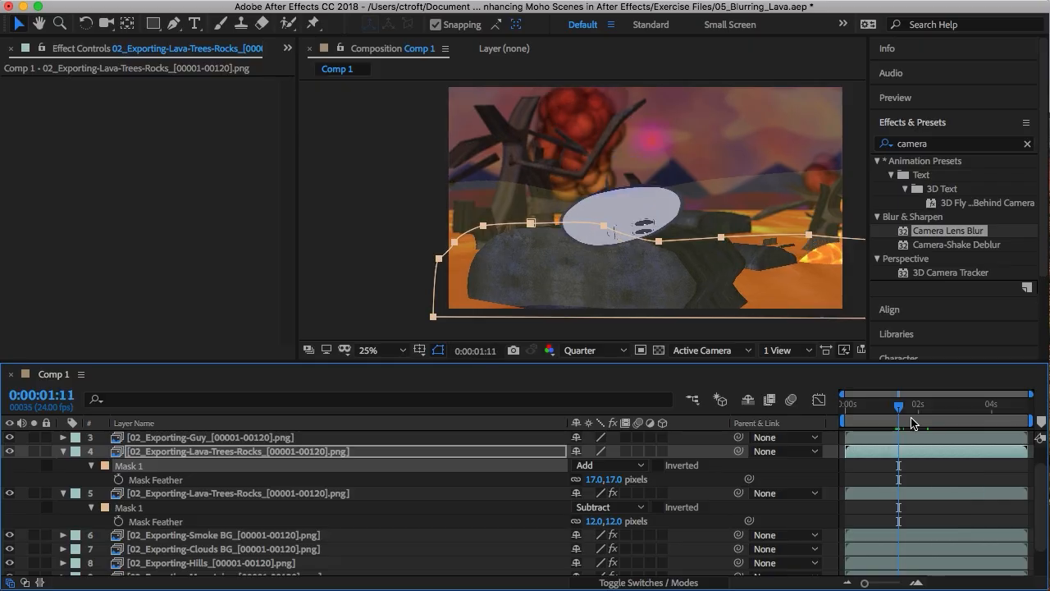
key(Page_Up)
key(Page_Up)
key(Page_Up)
key(Page_Up)
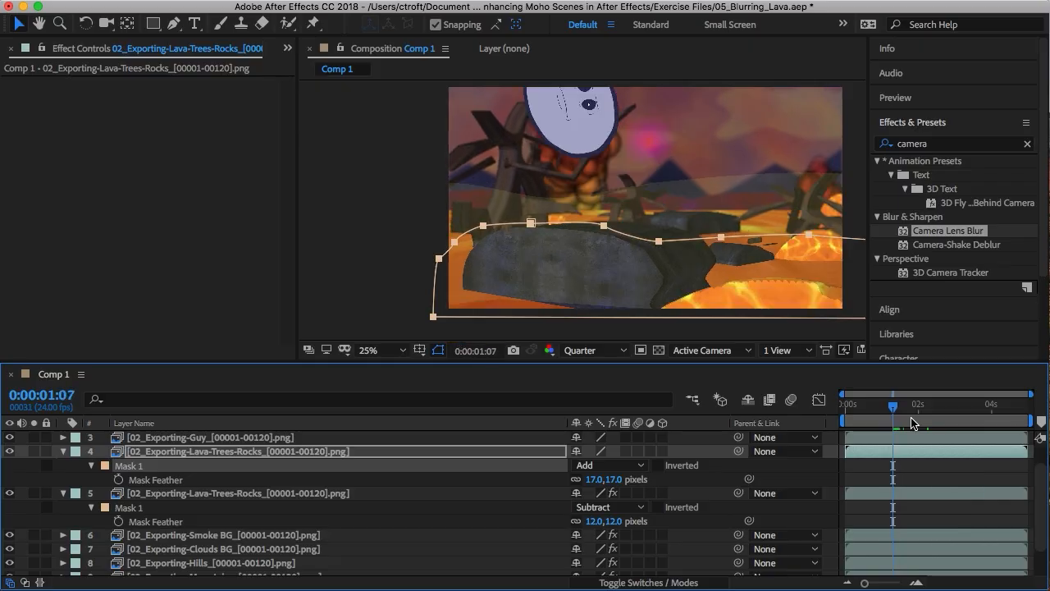
key(Page_Up)
key(Page_Up)
key(Page_Down)
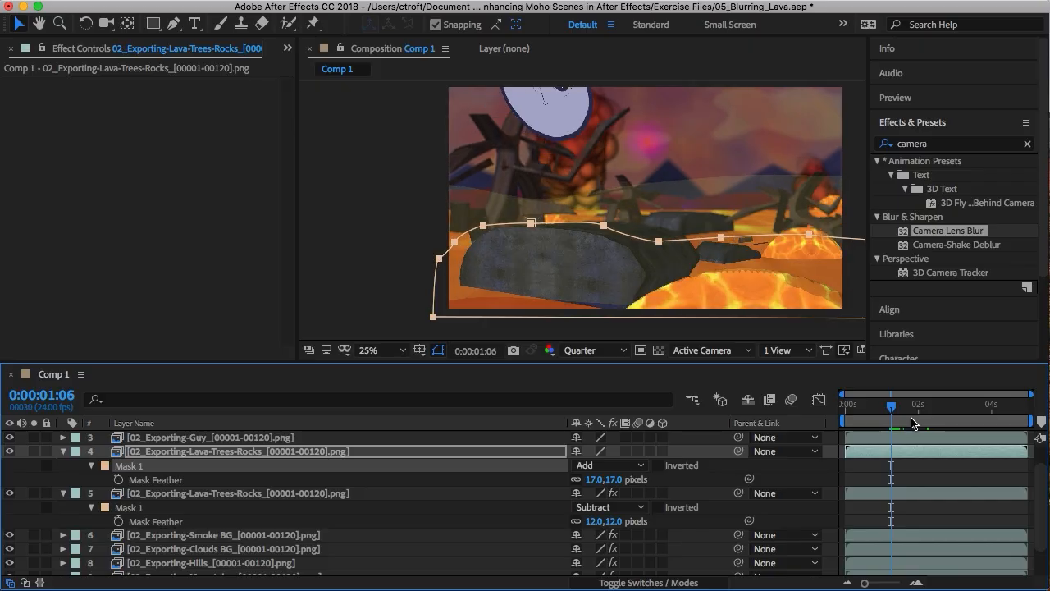
key(Page_Up)
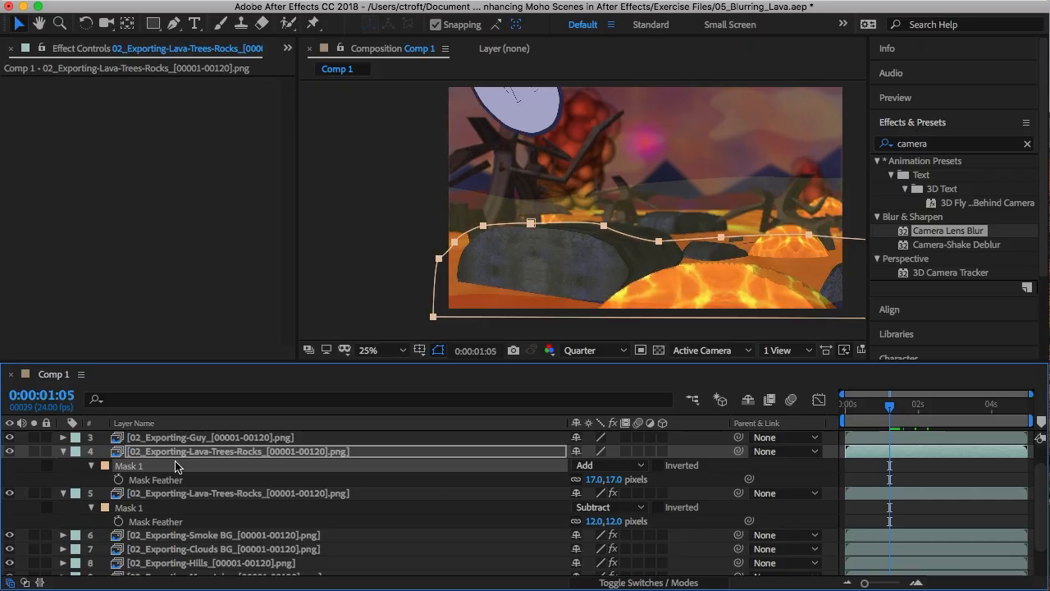
key(m)
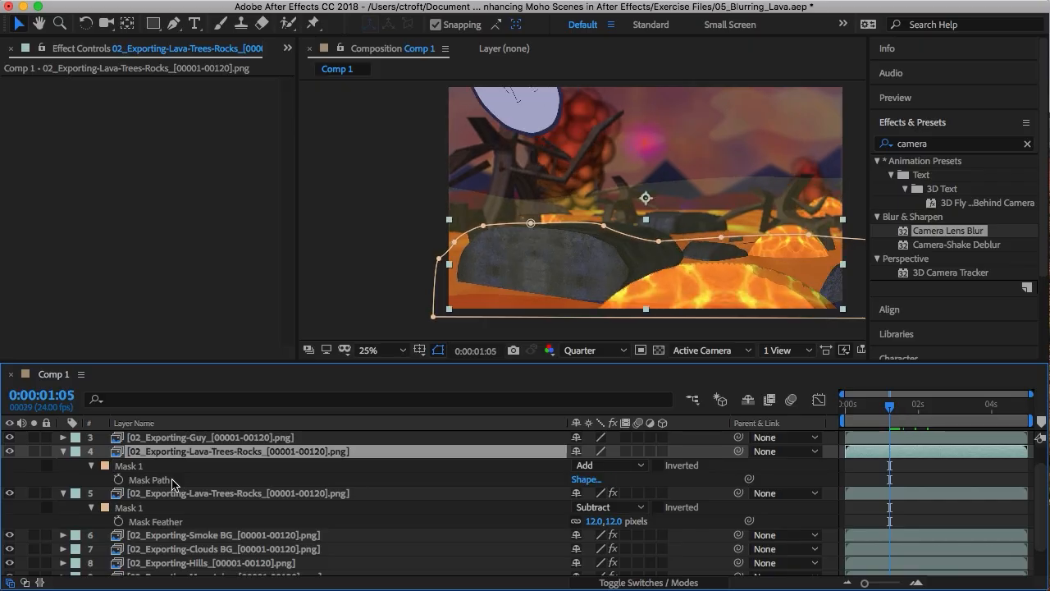
click(184, 481)
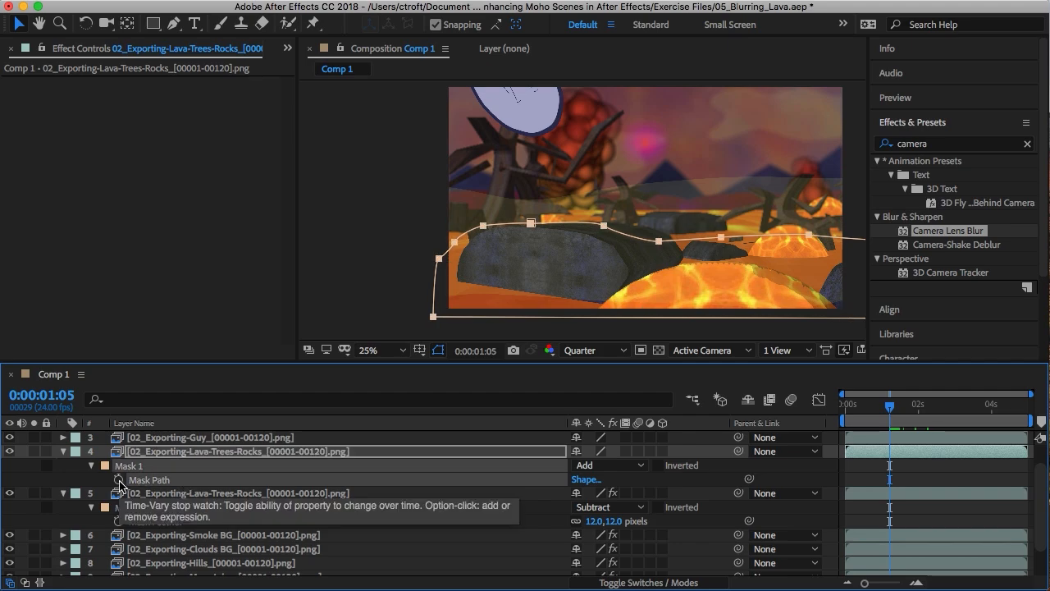
click(119, 480)
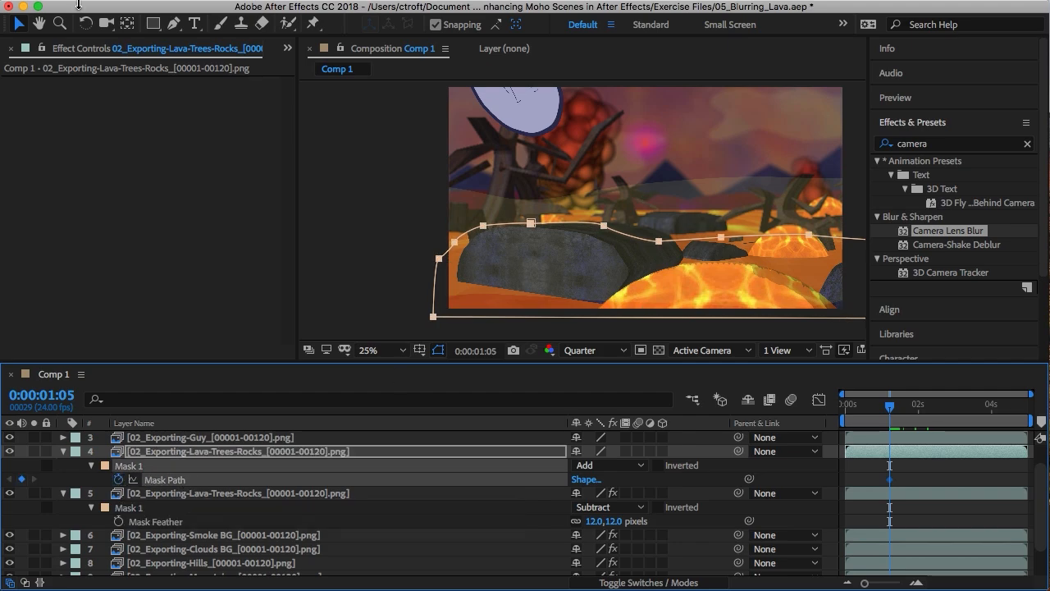
Step: At 0:00:01:07, reshape the upper layer's mask path so its upper edge clears both sides of the large foreground rock
key(Page_Down)
key(Page_Down)
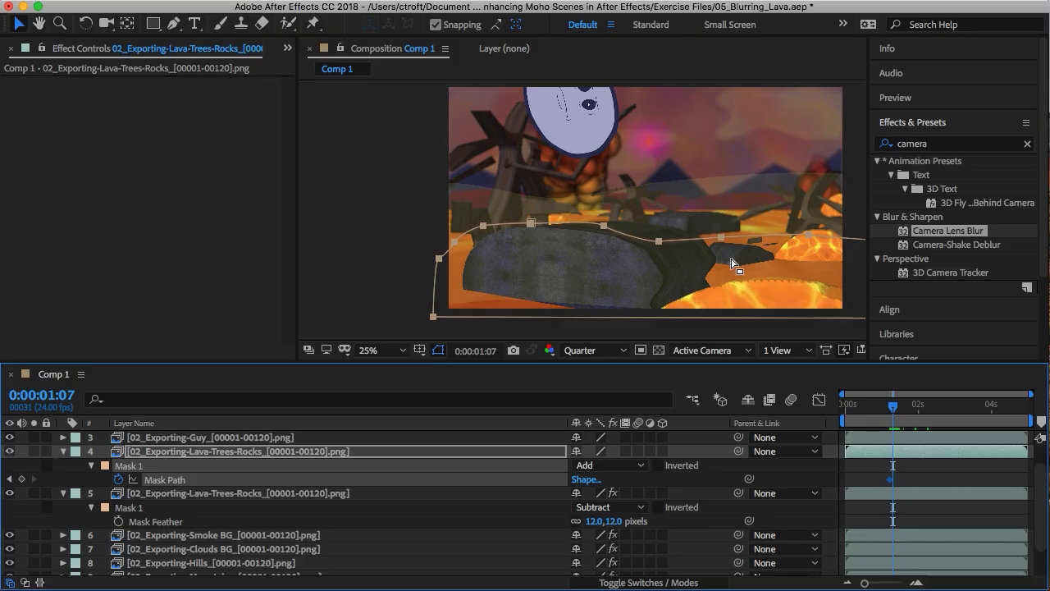
click(659, 243)
double_click(660, 241)
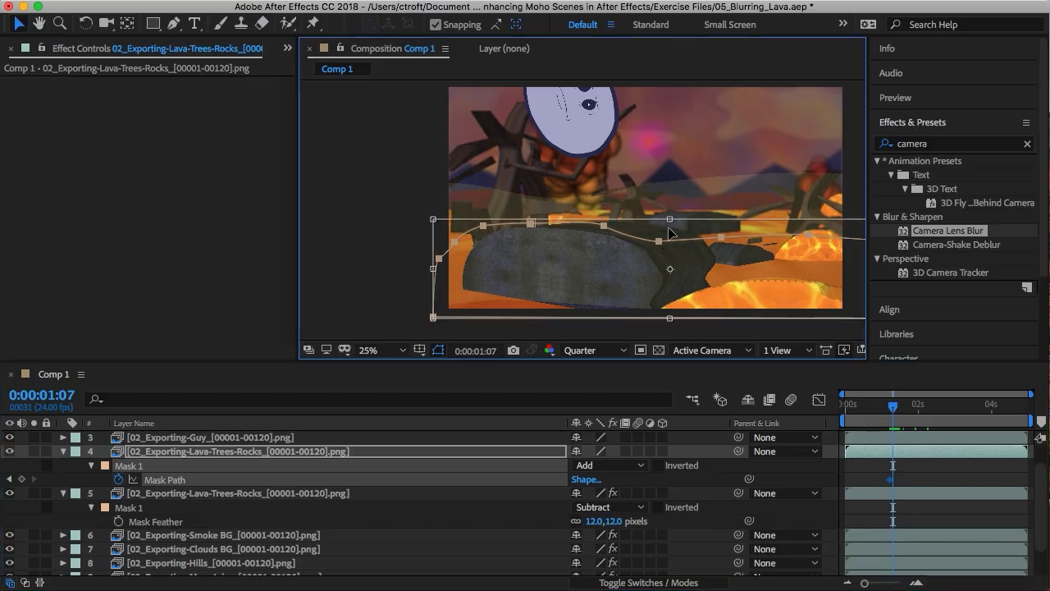
double_click(677, 204)
click(680, 203)
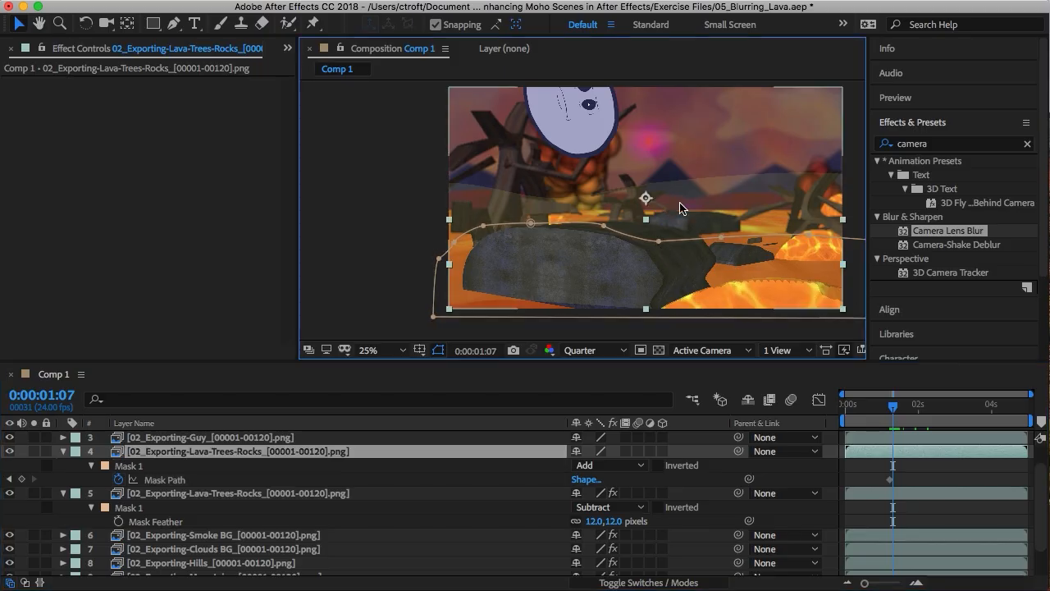
click(660, 241)
drag(659, 242, 634, 221)
drag(483, 225, 444, 231)
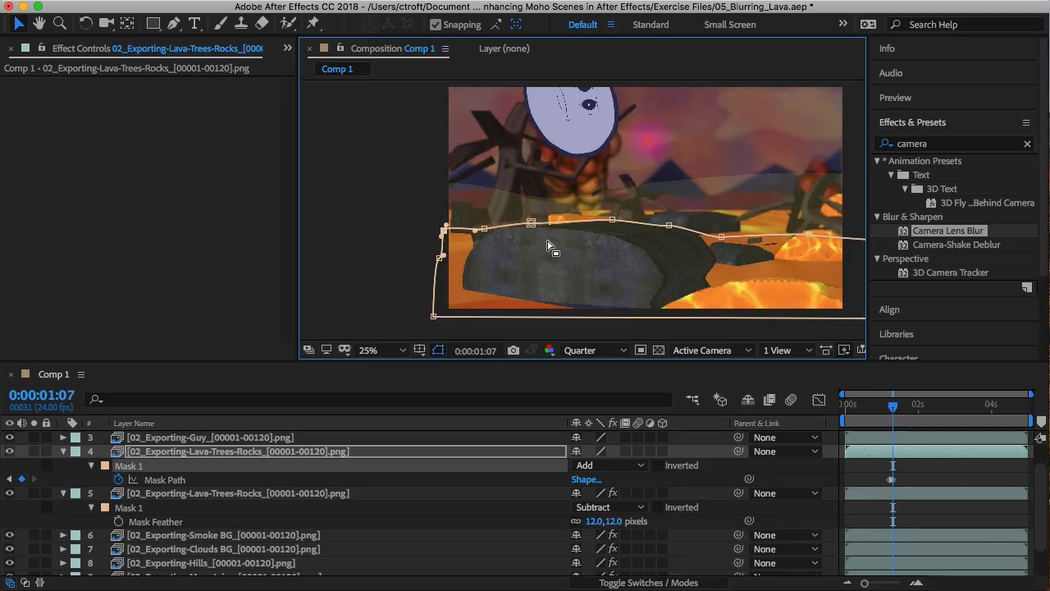
click(713, 239)
click(928, 451)
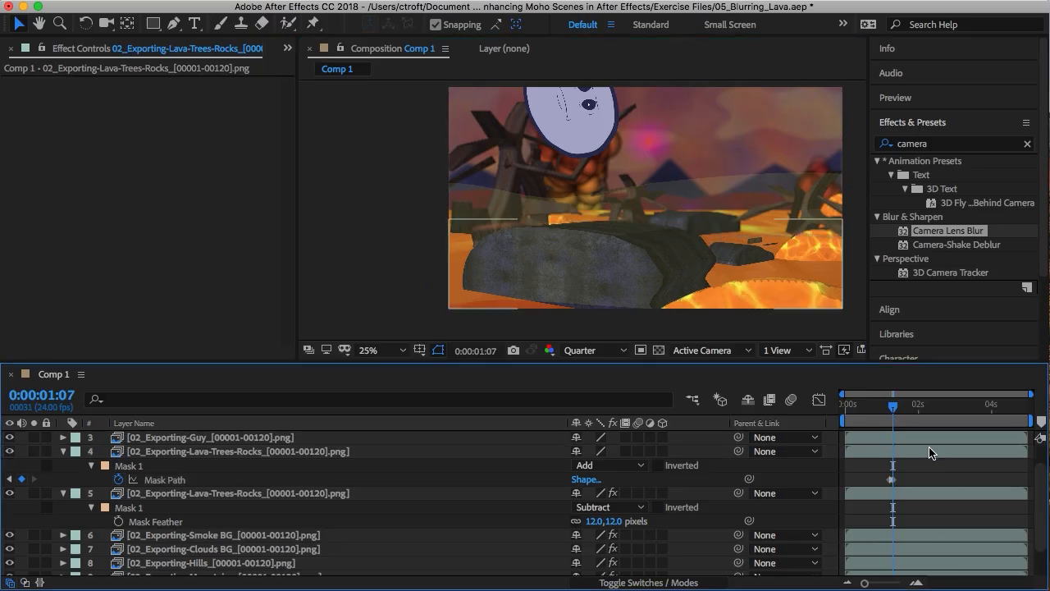
Step: At 0:00:01:12, keyframe the upper layer's mask path again by slightly adjusting its points around the foreground rock
key(Page_Down)
key(Page_Down)
key(Page_Down)
key(Page_Down)
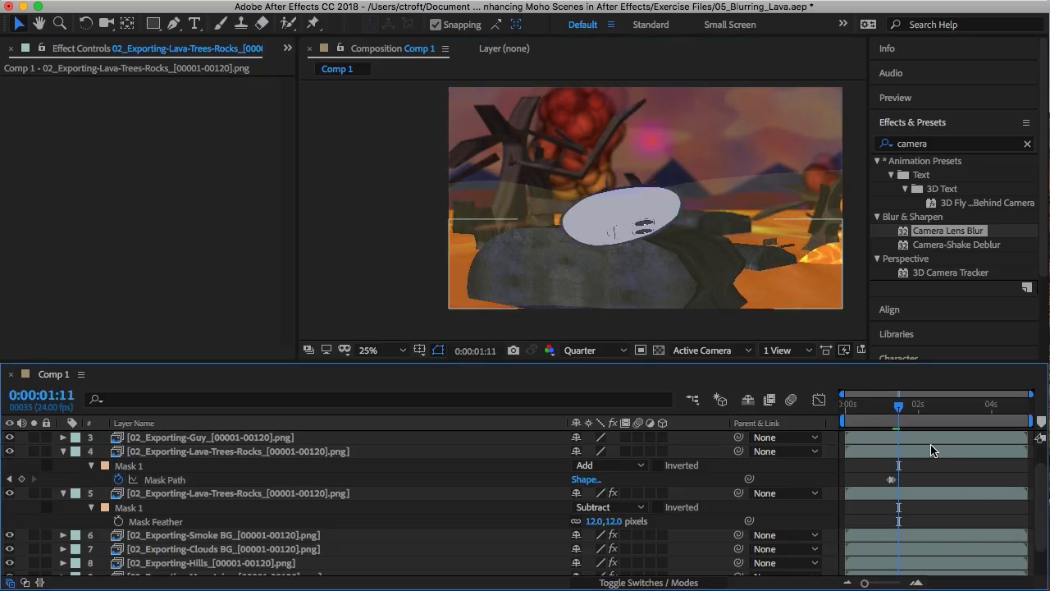
key(Page_Down)
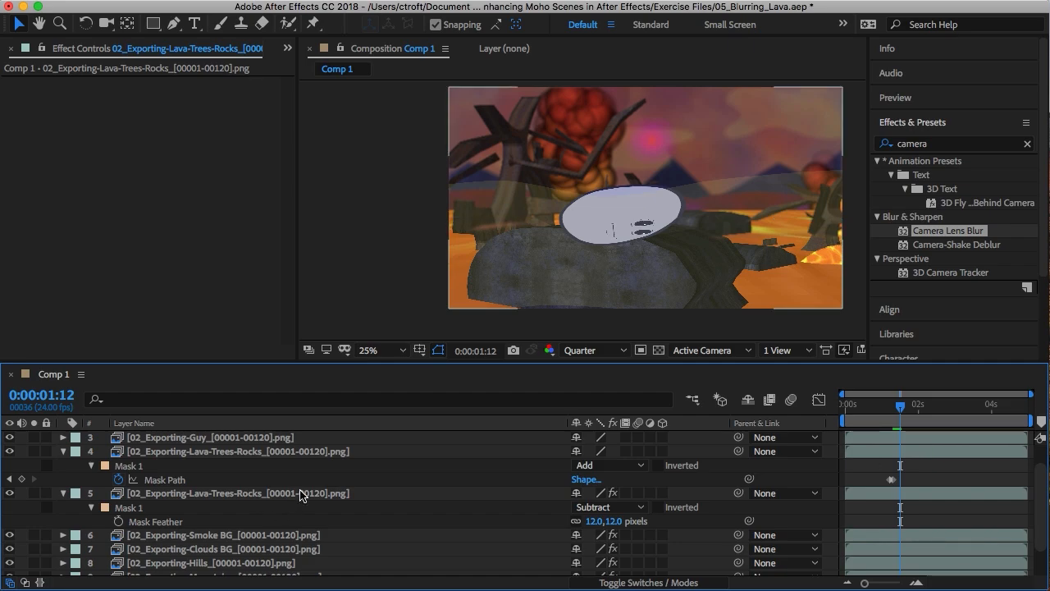
click(264, 452)
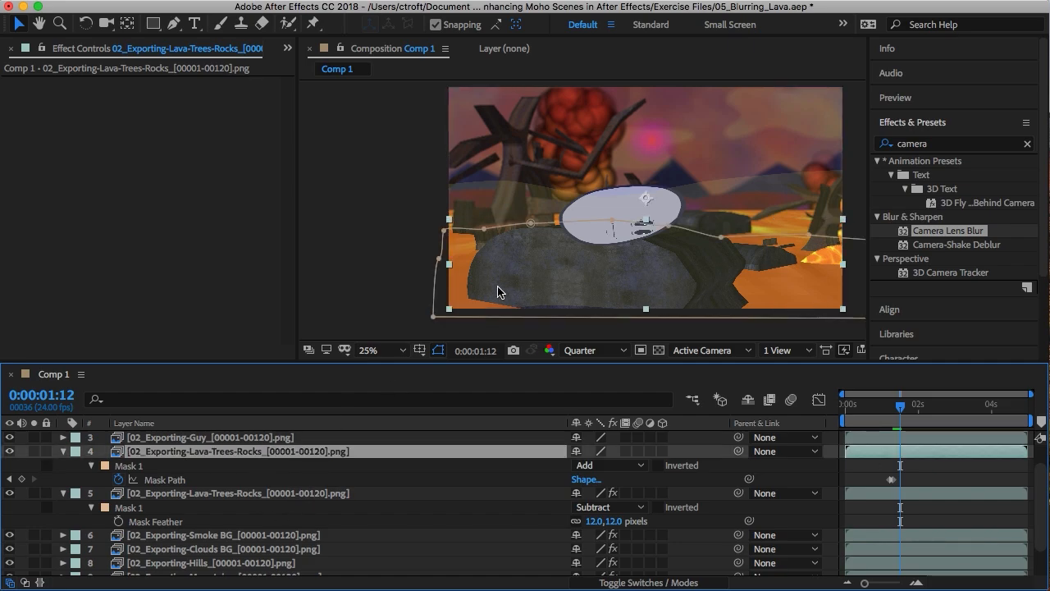
click(487, 229)
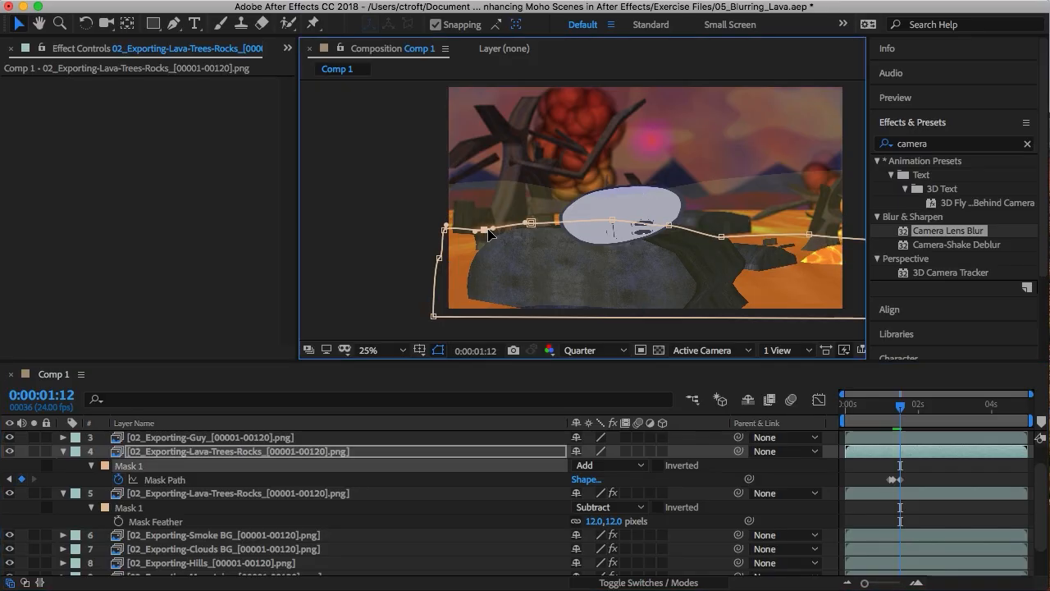
drag(444, 232, 444, 235)
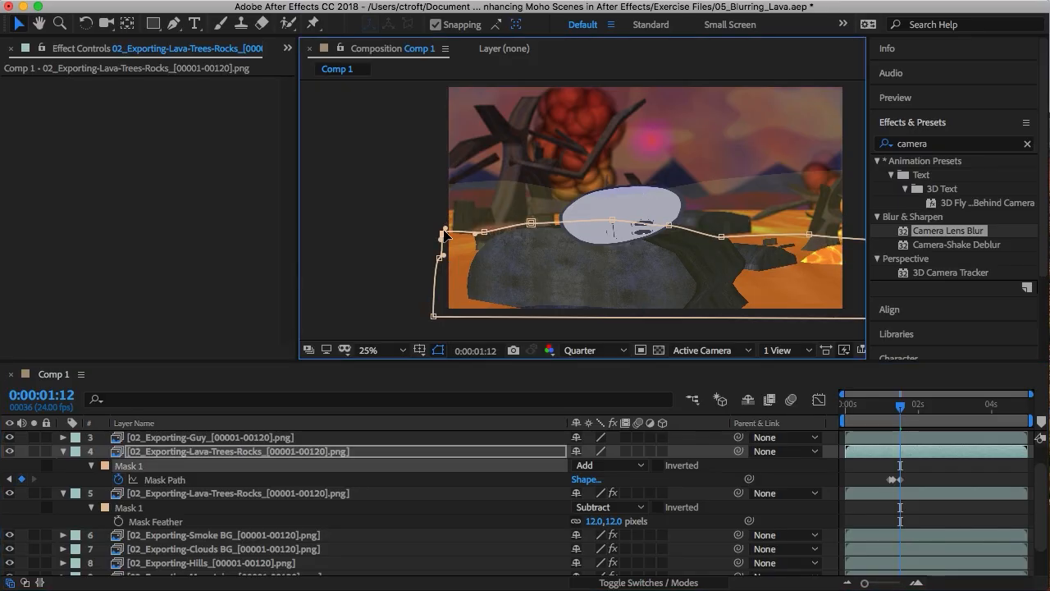
click(809, 236)
Step: At 0:00:02:03, reshape the upper layer's mask path around the rock under the character and lower its edge beside the trees
key(Page_Down)
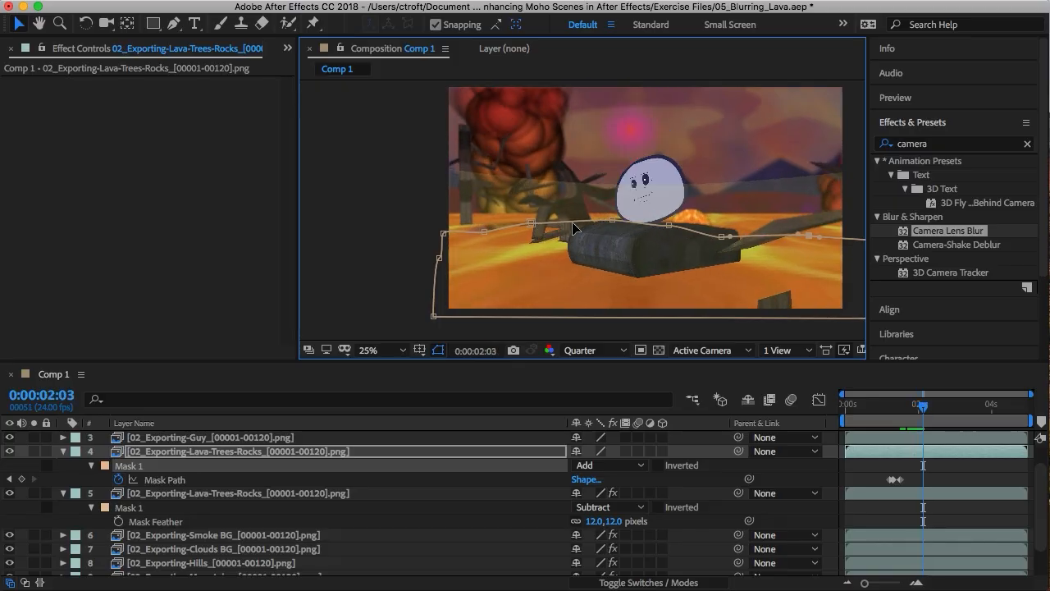
drag(668, 224, 726, 223)
click(721, 236)
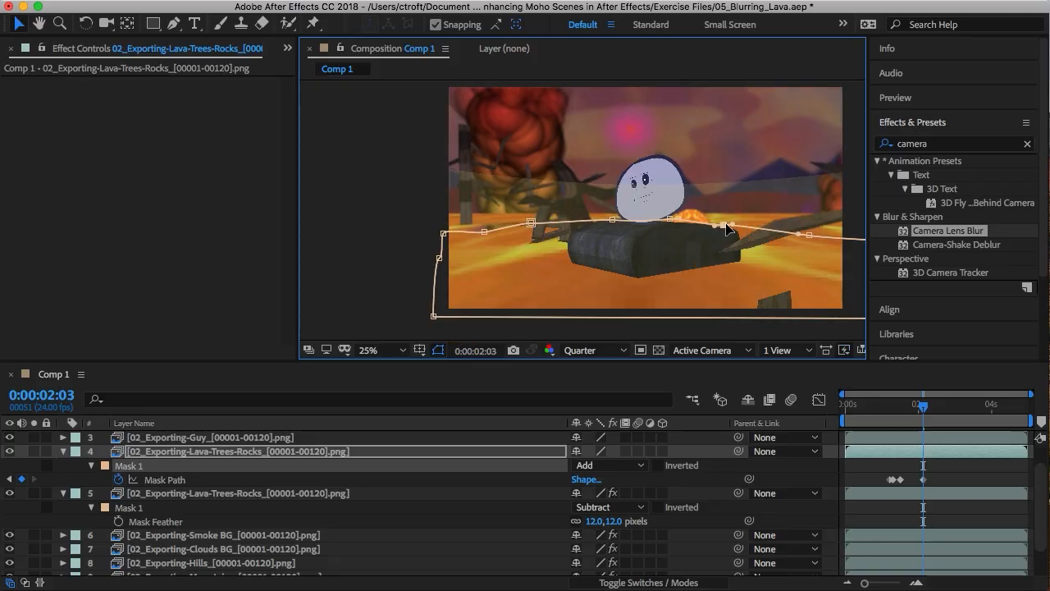
drag(487, 234, 568, 228)
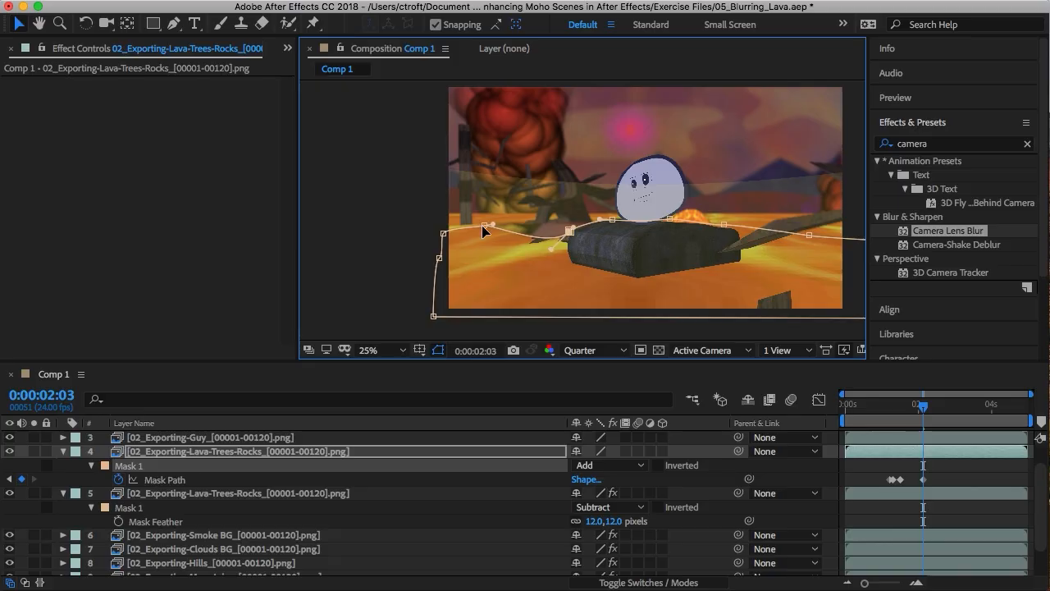
drag(482, 224, 478, 236)
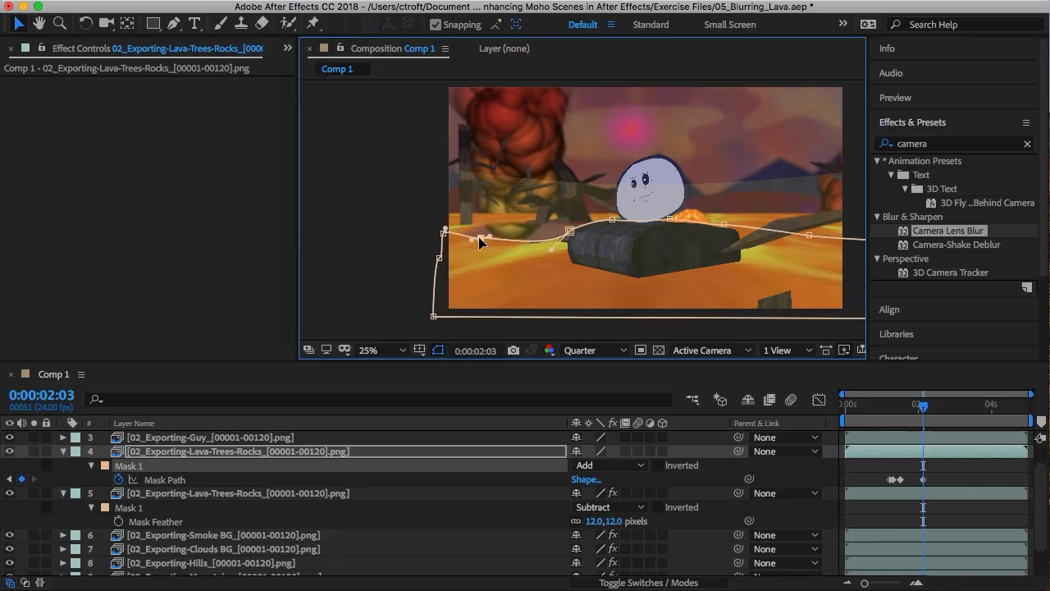
Step: Step through the frames from 0:00:02:03 to about 0:00:03:11, examining how the upper layer's mask edge fits the foreground rocks
key(Page_Down)
key(Page_Down)
key(Page_Down)
key(Page_Down)
key(Page_Down)
key(Page_Down)
key(Page_Down)
key(Page_Down)
key(Page_Down)
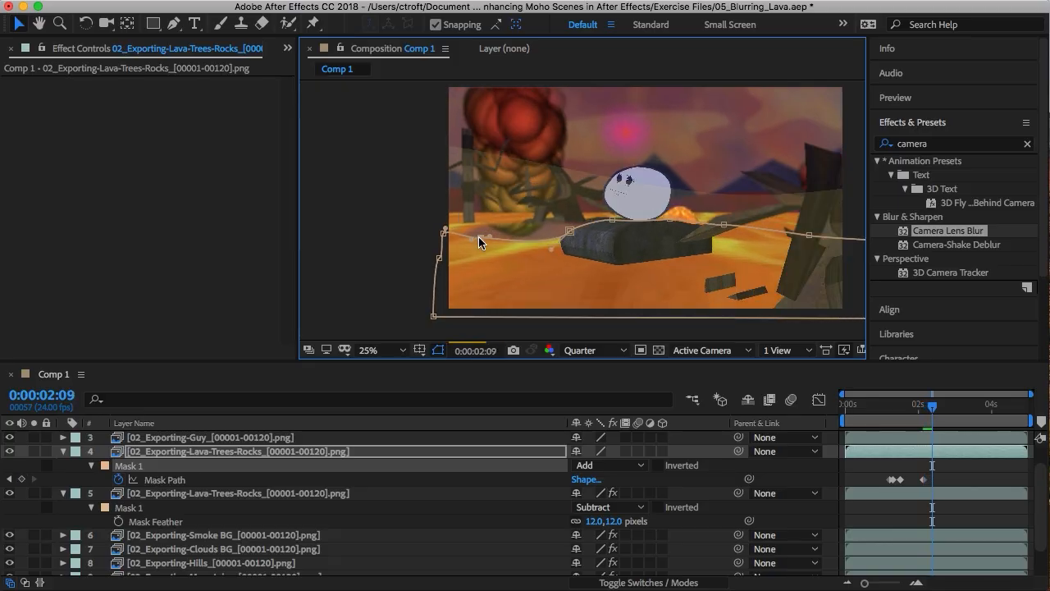
key(Page_Down)
key(Page_Down)
key(Page_Down)
key(Page_Down)
key(Page_Down)
key(Page_Down)
key(Page_Down)
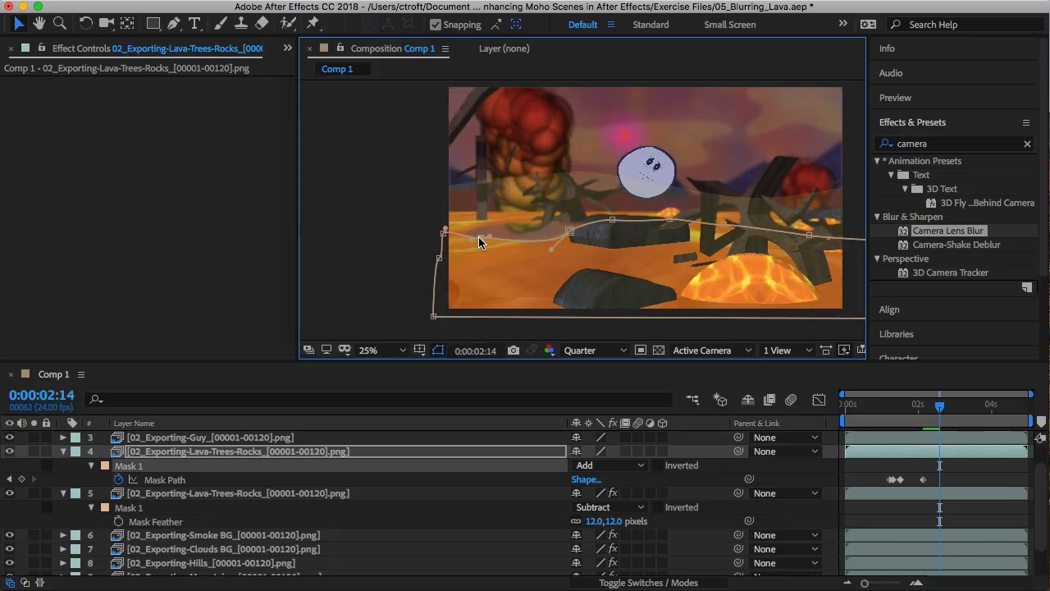
key(Page_Down)
key(Page_Down)
key(Page_Down)
key(Page_Down)
key(Page_Down)
key(Page_Down)
key(Page_Down)
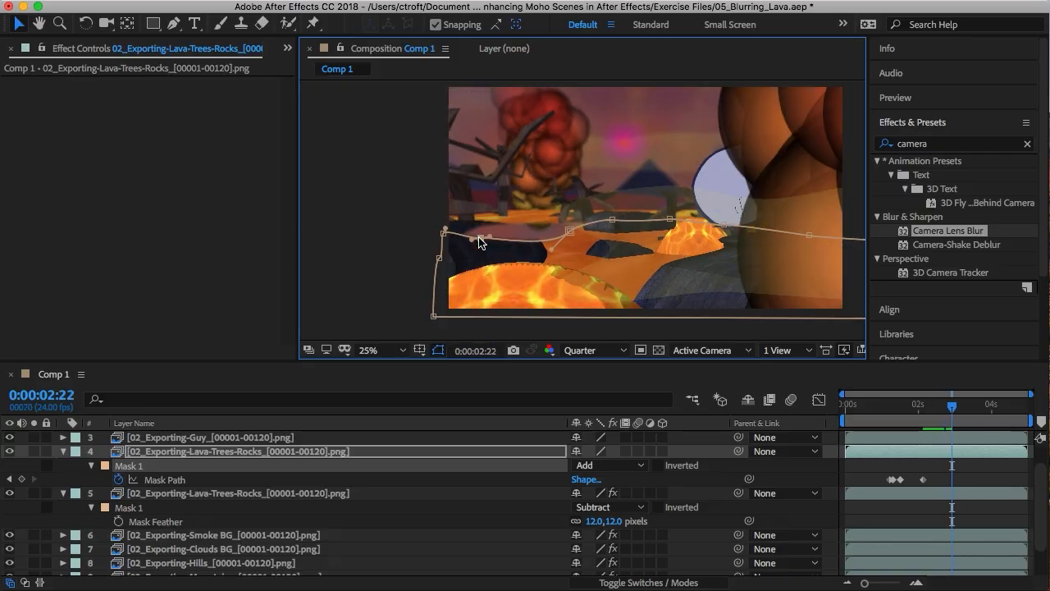
key(Page_Down)
key(Page_Down)
key(Page_Down)
key(Page_Down)
key(Page_Down)
key(Page_Down)
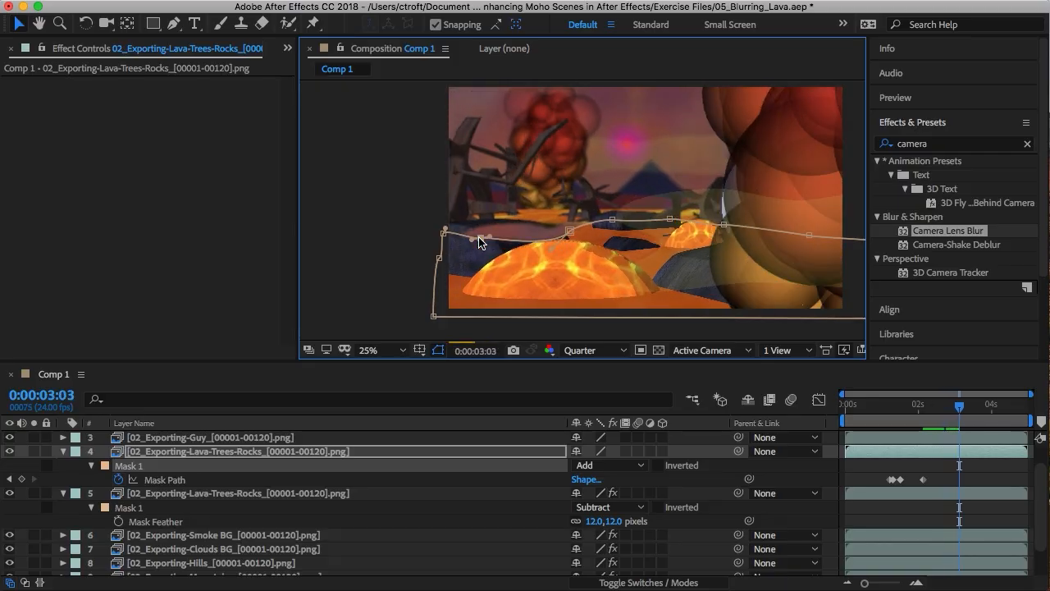
key(Page_Down)
key(Page_Down)
key(Page_Down)
key(Page_Down)
key(Page_Down)
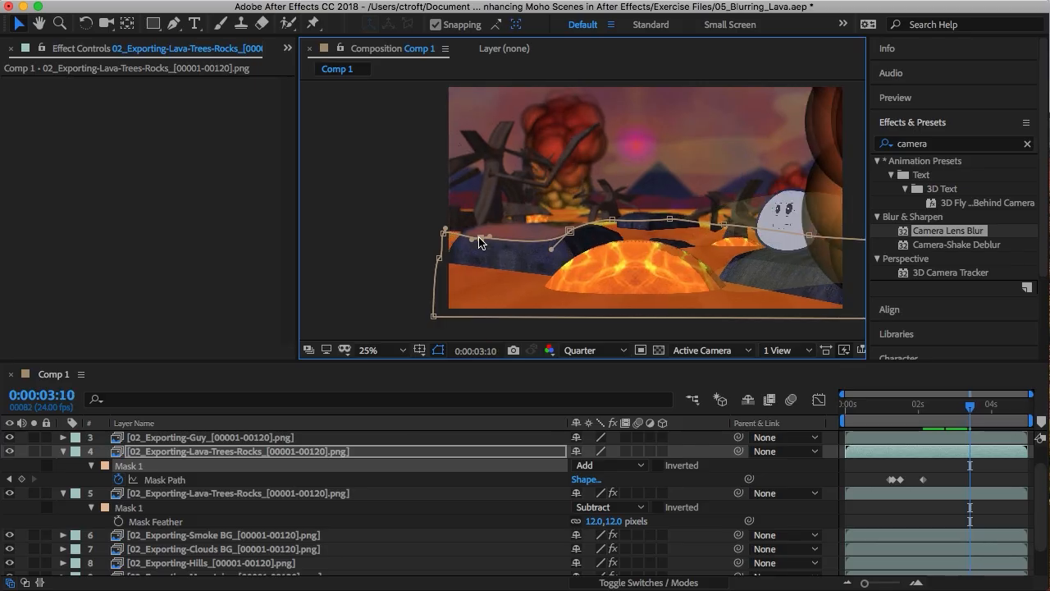
Step: Copy the upper Lava-Trees-Rocks layer's 0:00:01:05 Mask Path keyframe to 0:00:03:11
key(Page_Up)
key(Page_Up)
key(Page_Up)
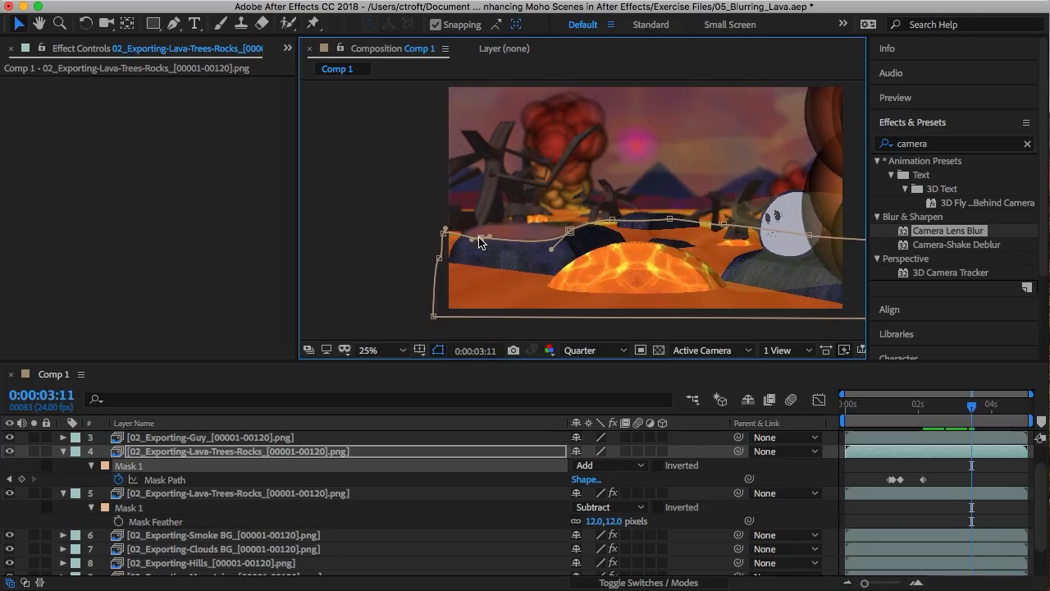
key(Page_Down)
click(892, 480)
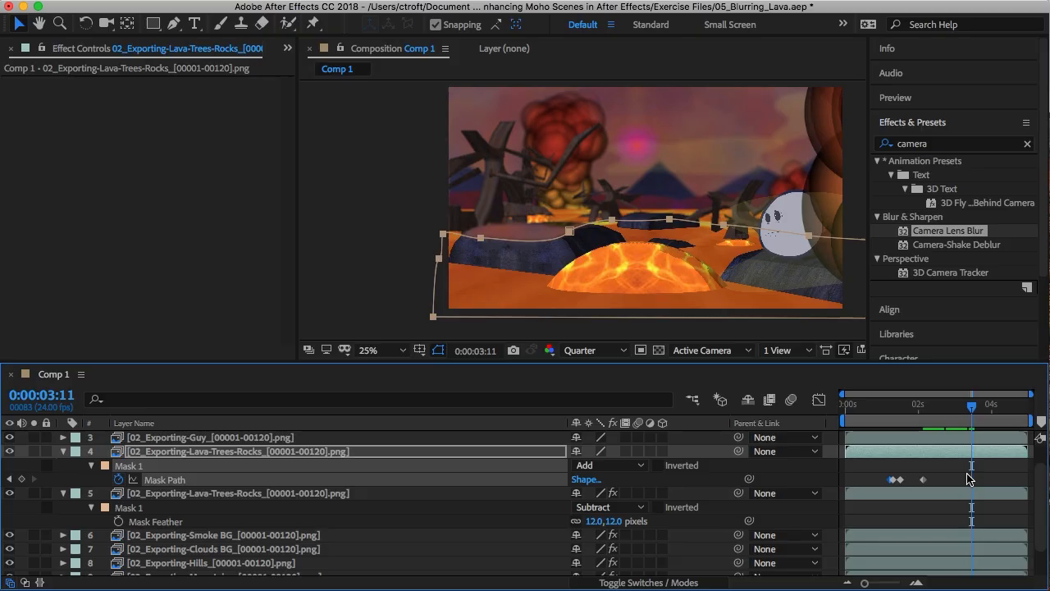
key(super+v)
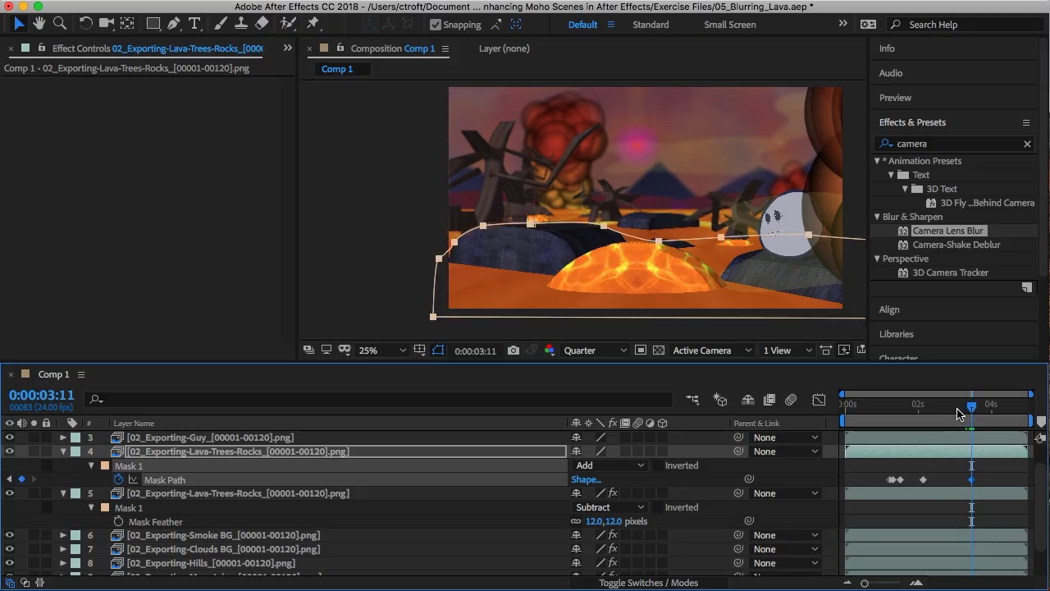
Step: Copy all the upper layer's Mask Path keyframes onto the lower Lava-Trees-Rocks layer's Mask Path, starting at 0:00:01:05
drag(971, 406, 945, 406)
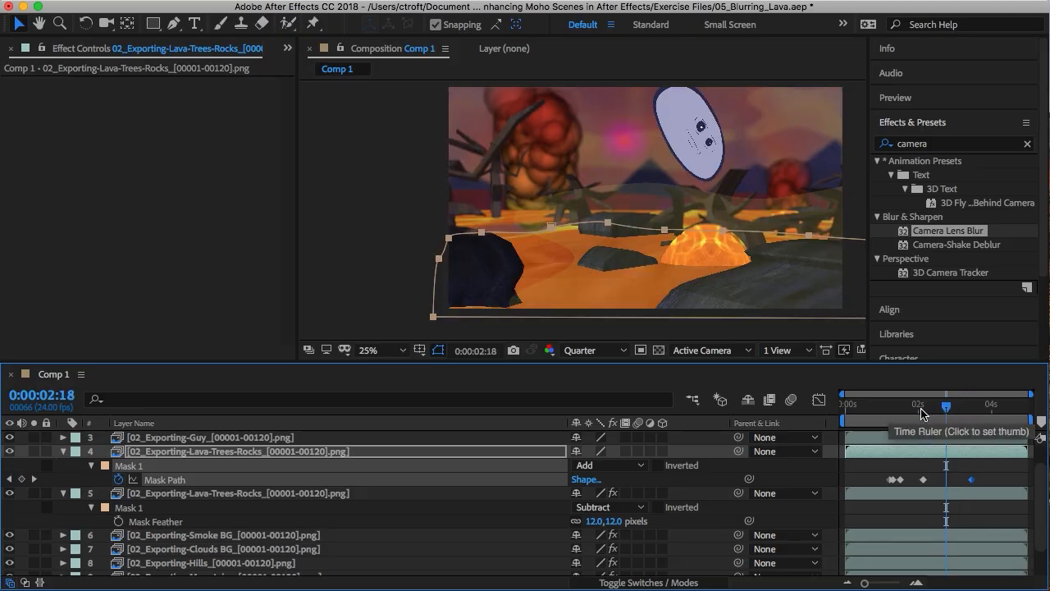
drag(862, 467, 1000, 483)
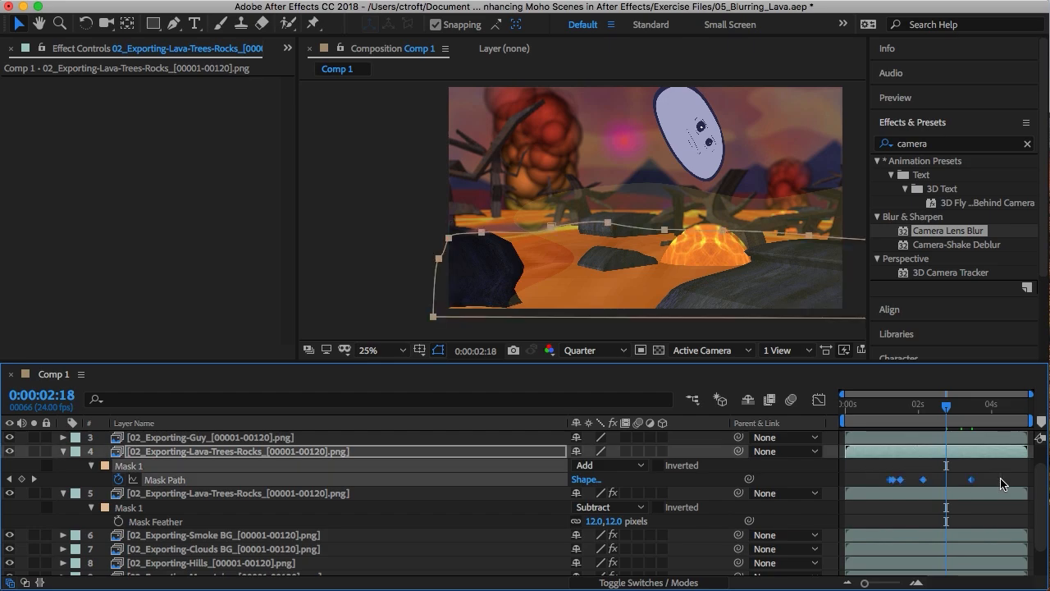
click(9, 479)
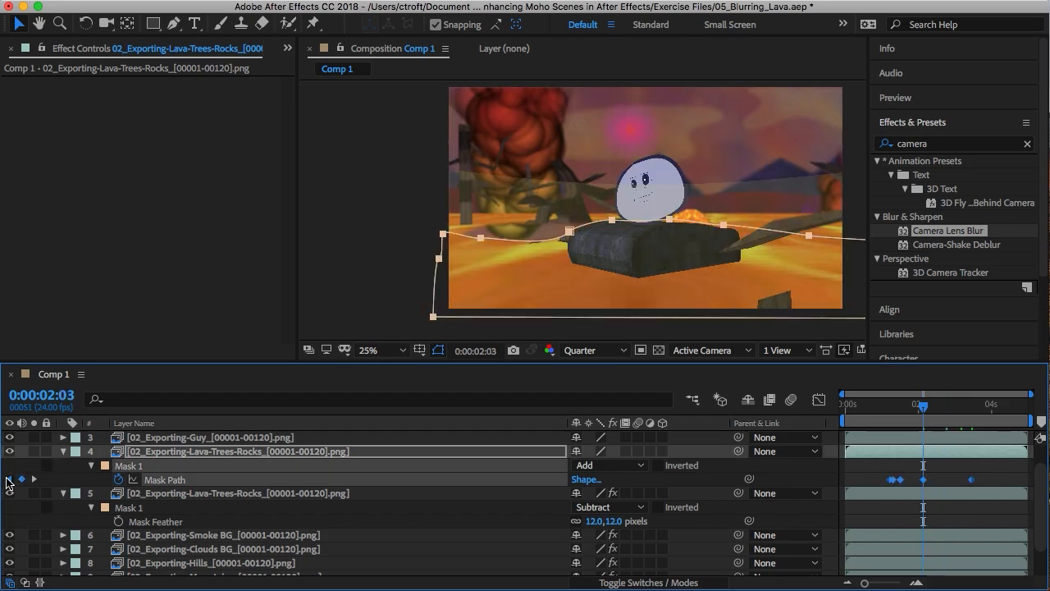
click(9, 479)
click(9, 479)
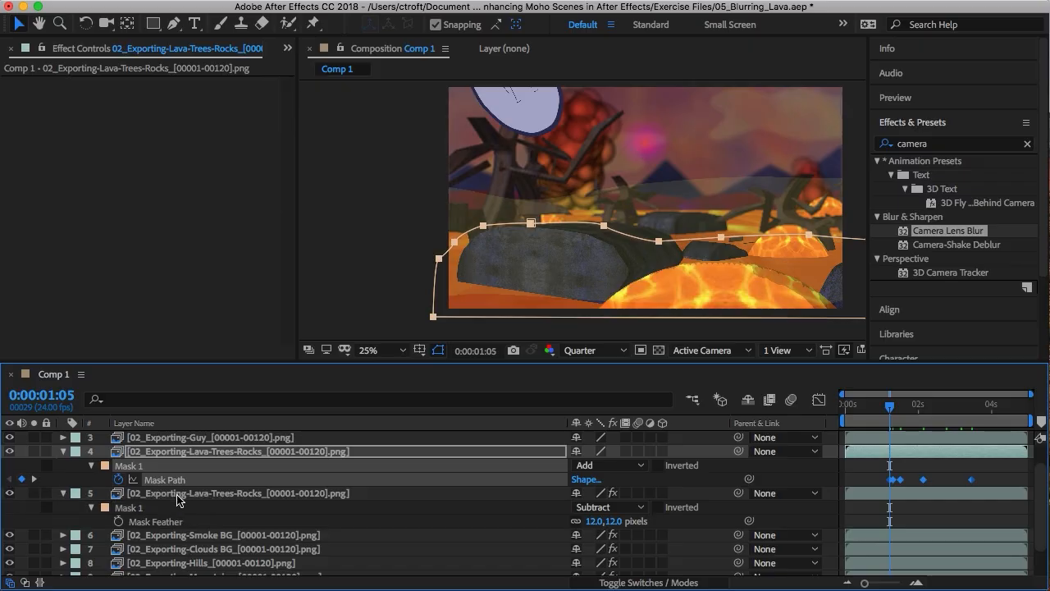
click(119, 507)
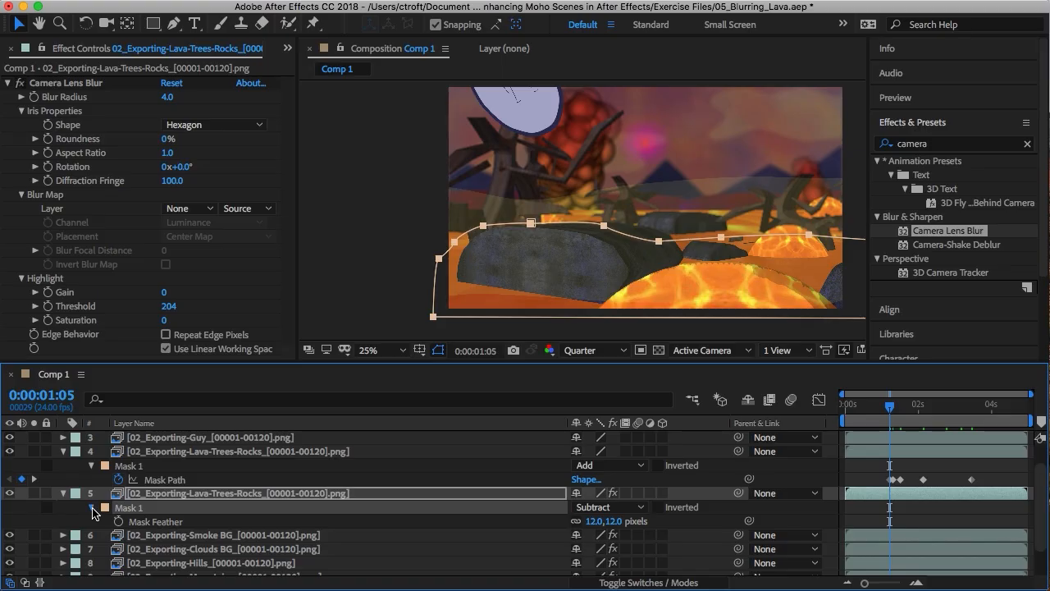
click(92, 508)
click(160, 522)
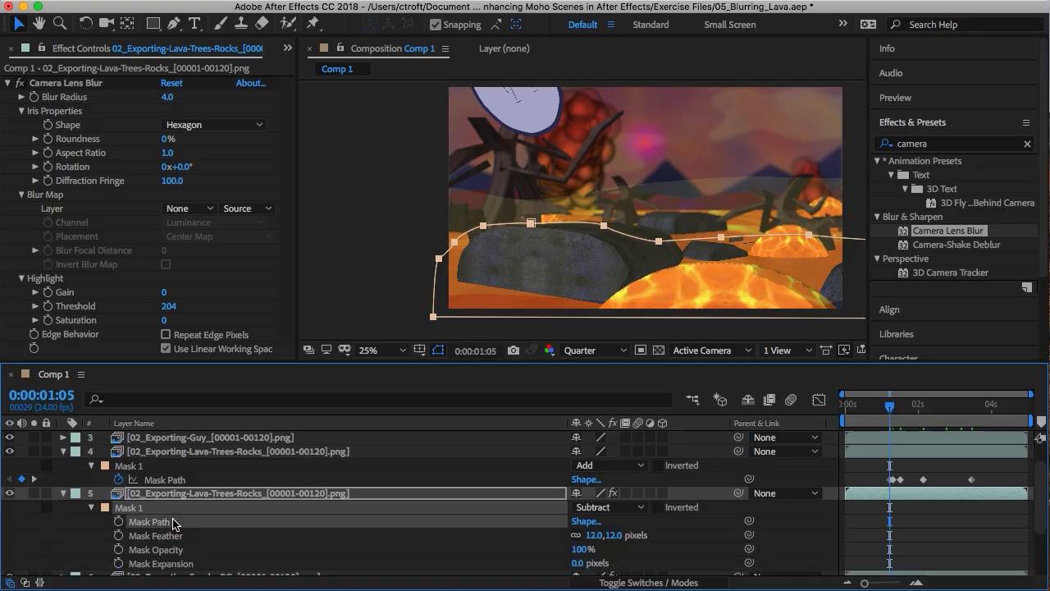
click(119, 522)
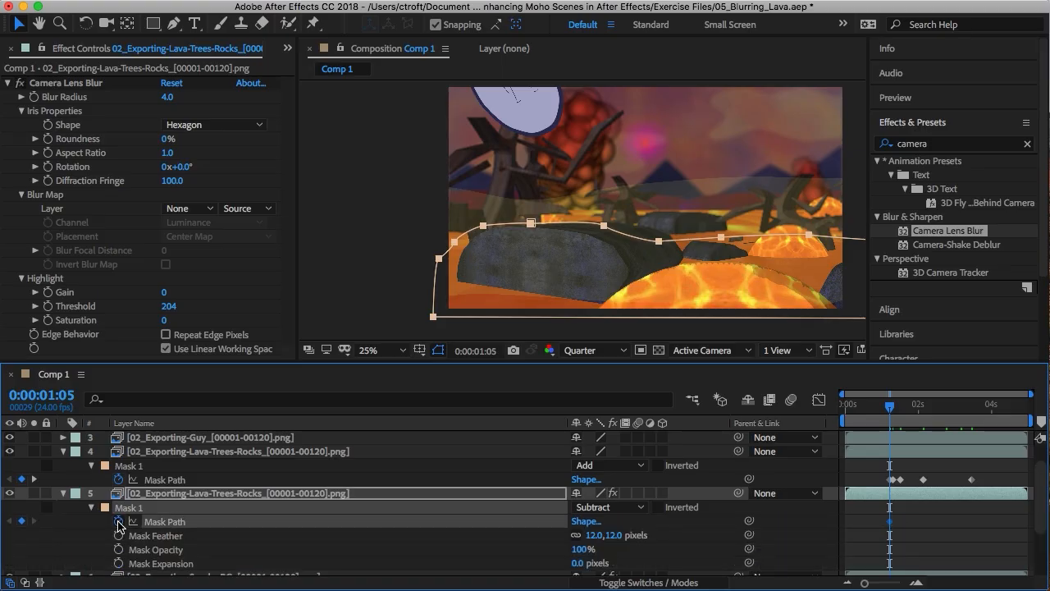
key(super+v)
Step: Preview the animation from 0:00:01:05 with both masks keyframed, stopping at 0:00:02:18 with the layers deselected
key(space)
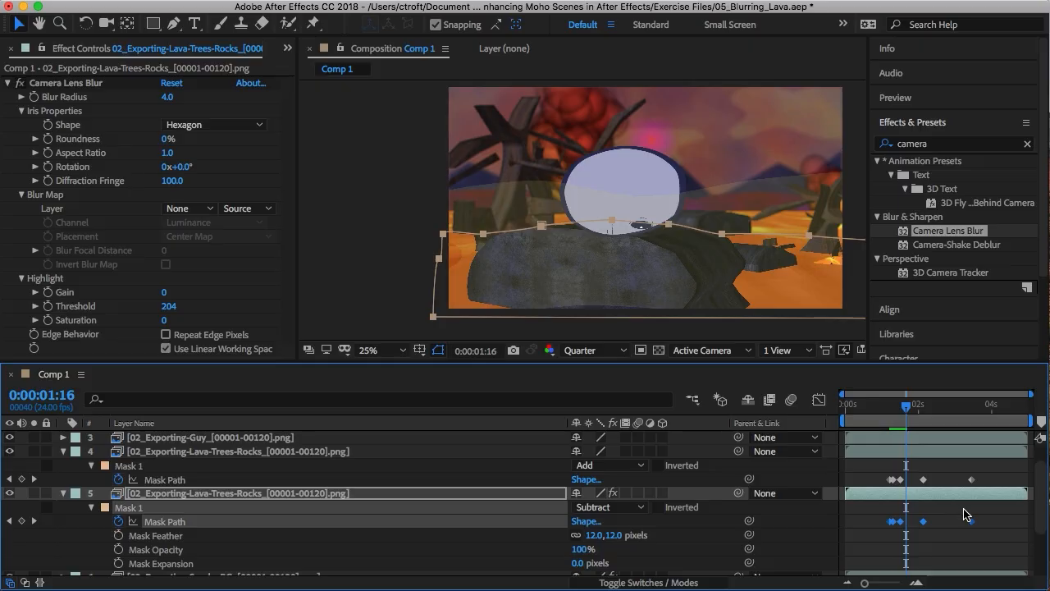
click(930, 542)
key(space)
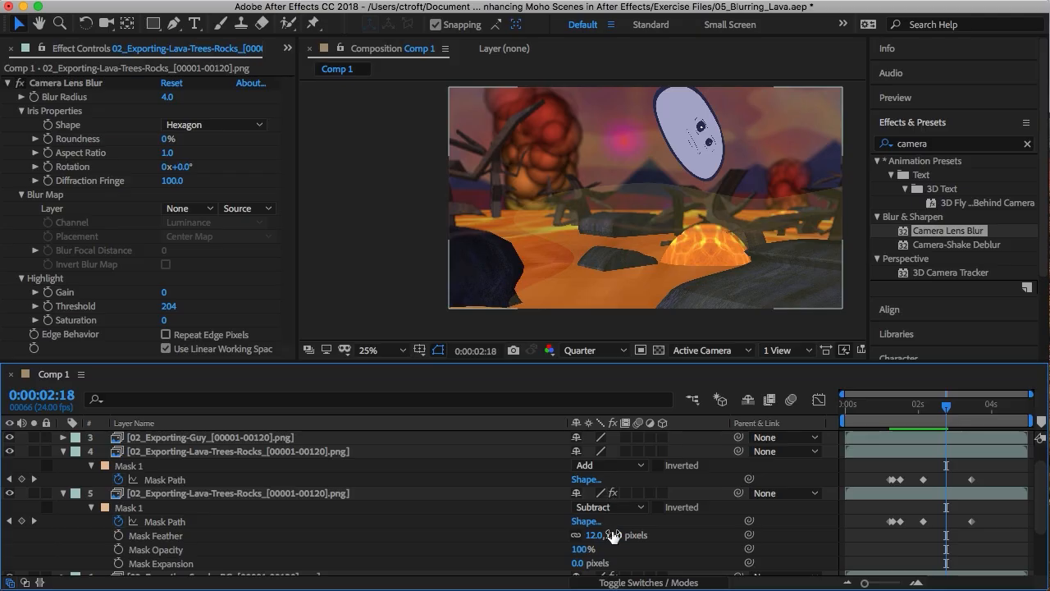
Step: Set the lower Lava-Trees-Rocks layer's Mask Feather to 4 pixels and its Mask Expansion to -27 pixels
mouse_move(613, 535)
mouse_down()
mouse_move(653, 534)
mouse_move(620, 536)
mouse_up()
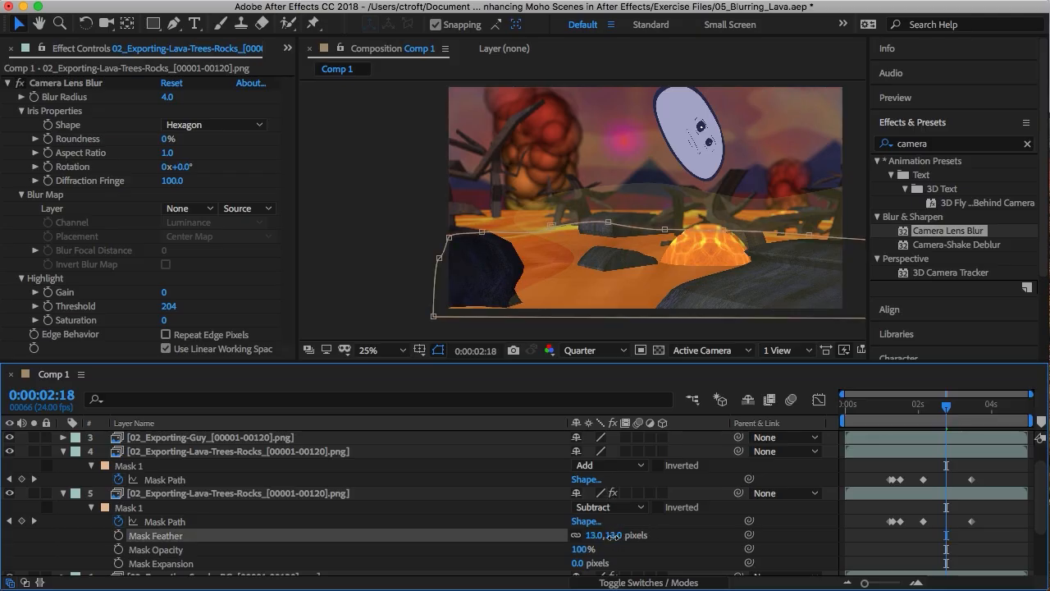
click(949, 560)
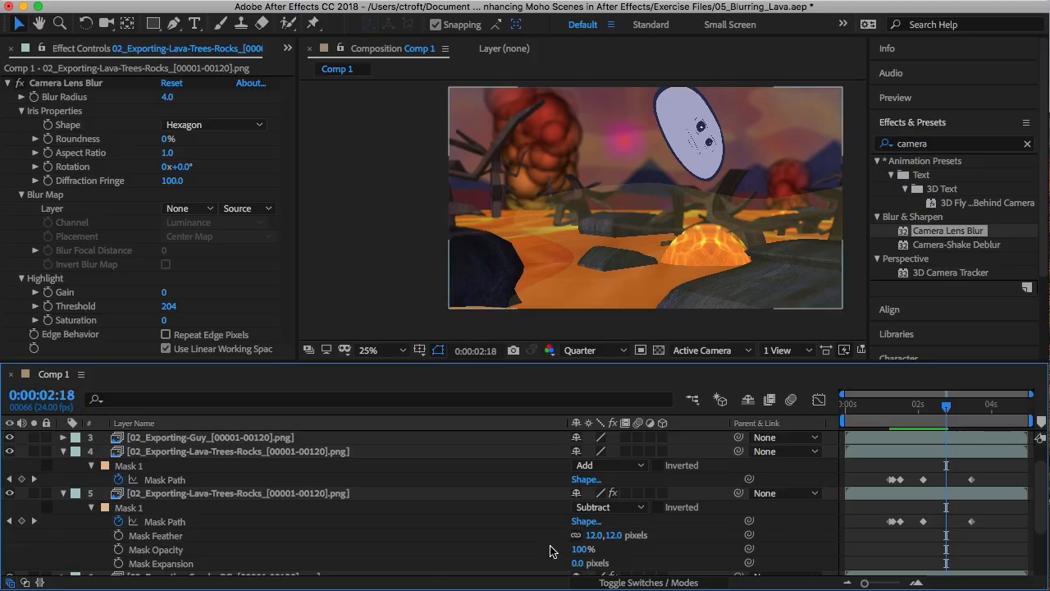
drag(615, 533, 604, 535)
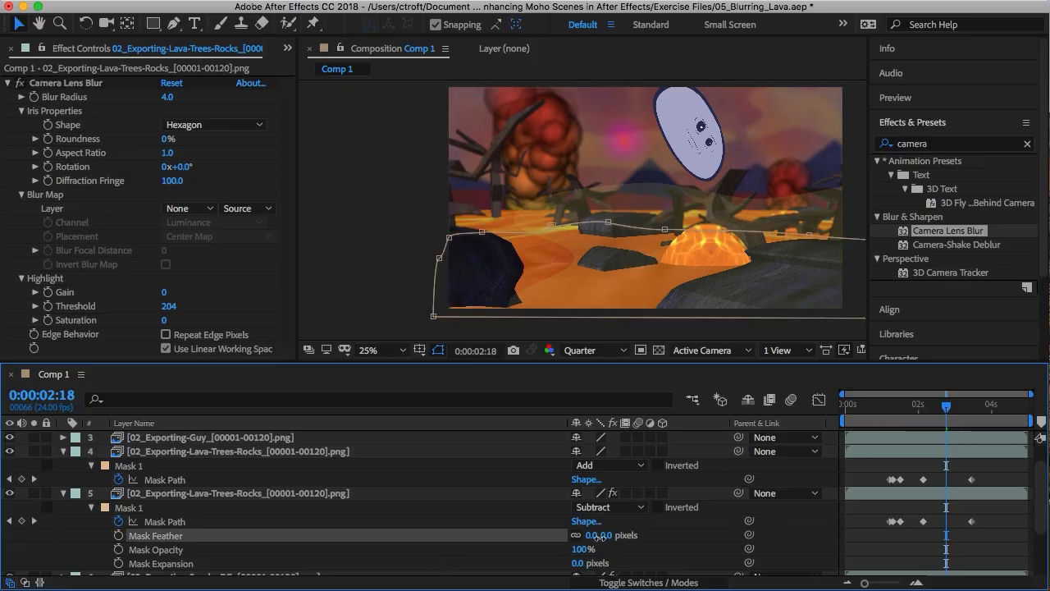
click(599, 543)
click(613, 537)
click(613, 537)
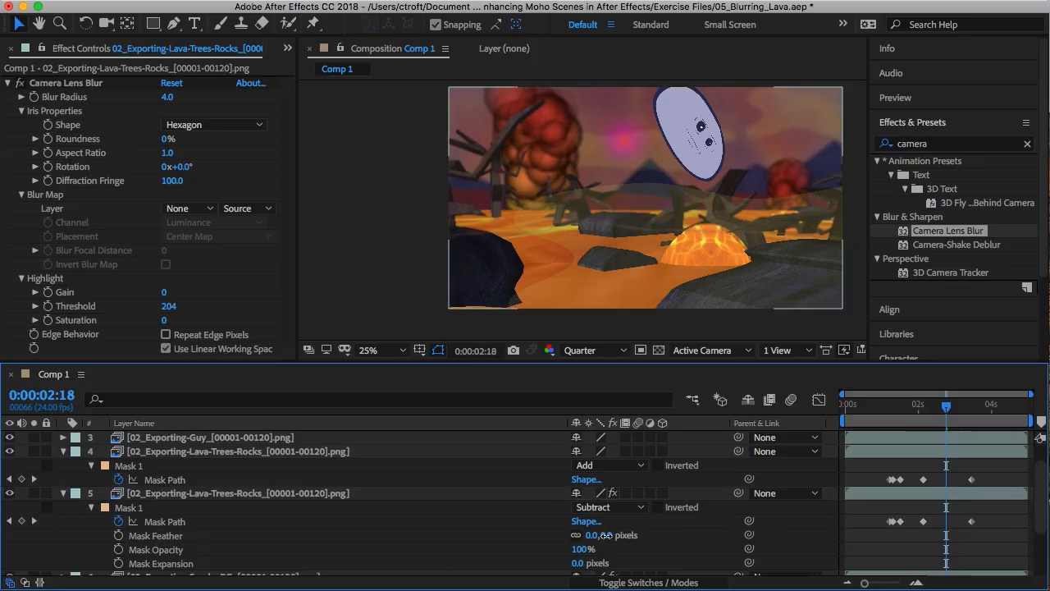
drag(607, 535, 611, 535)
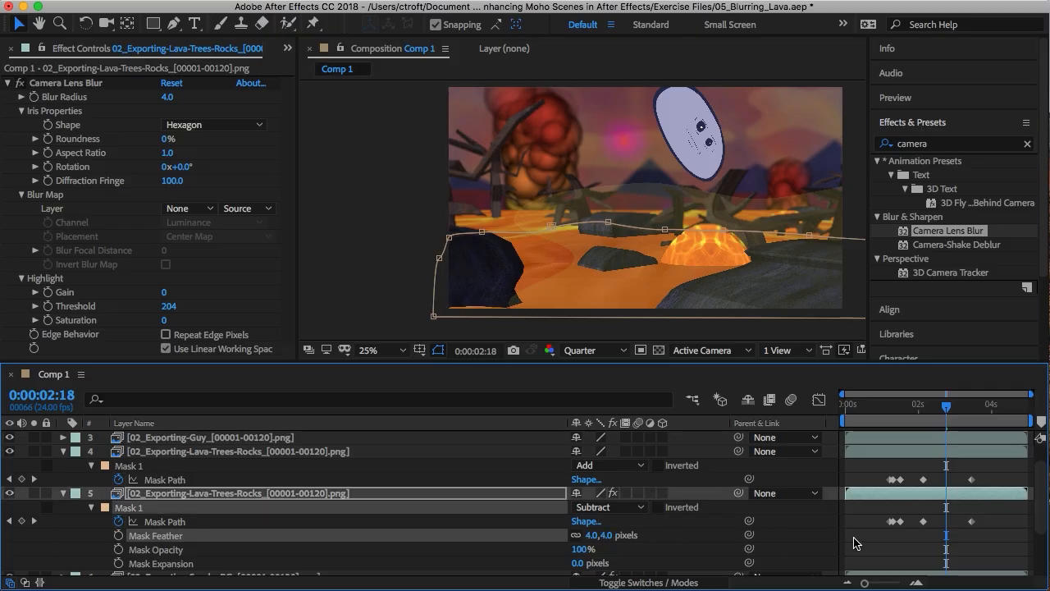
click(898, 540)
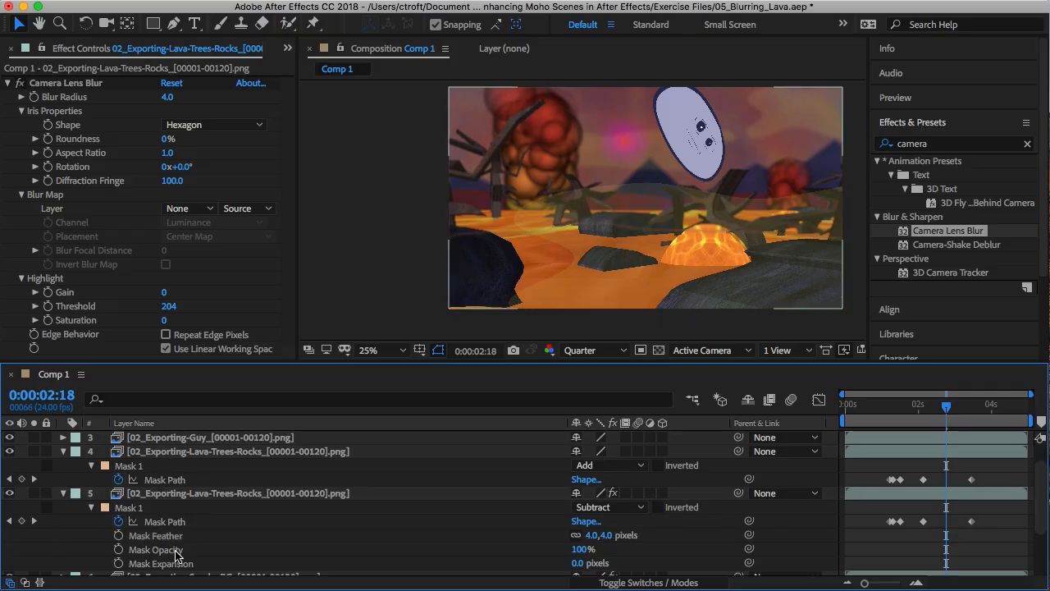
drag(578, 563, 565, 566)
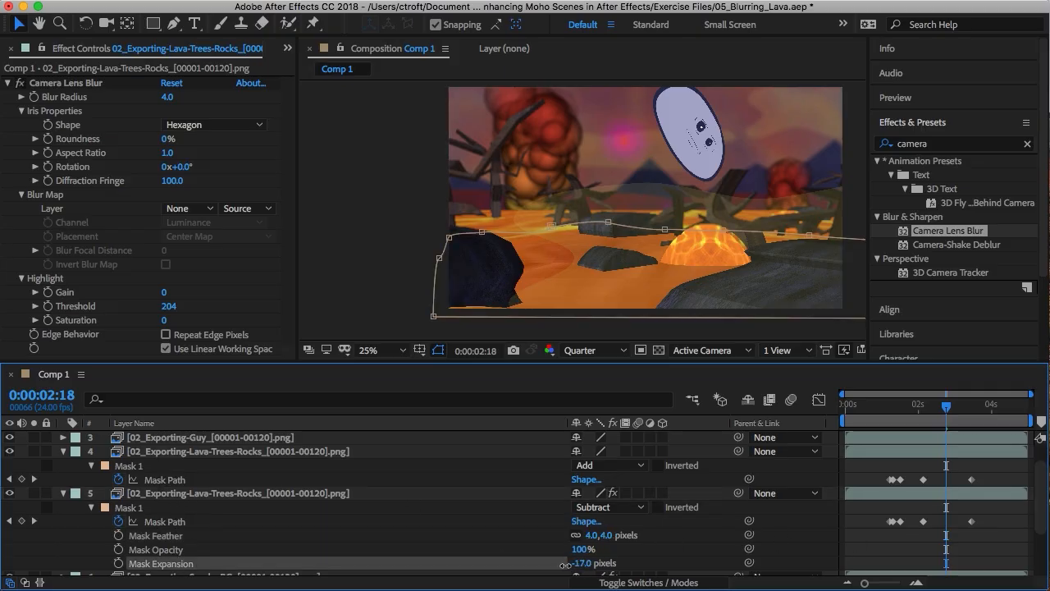
click(896, 553)
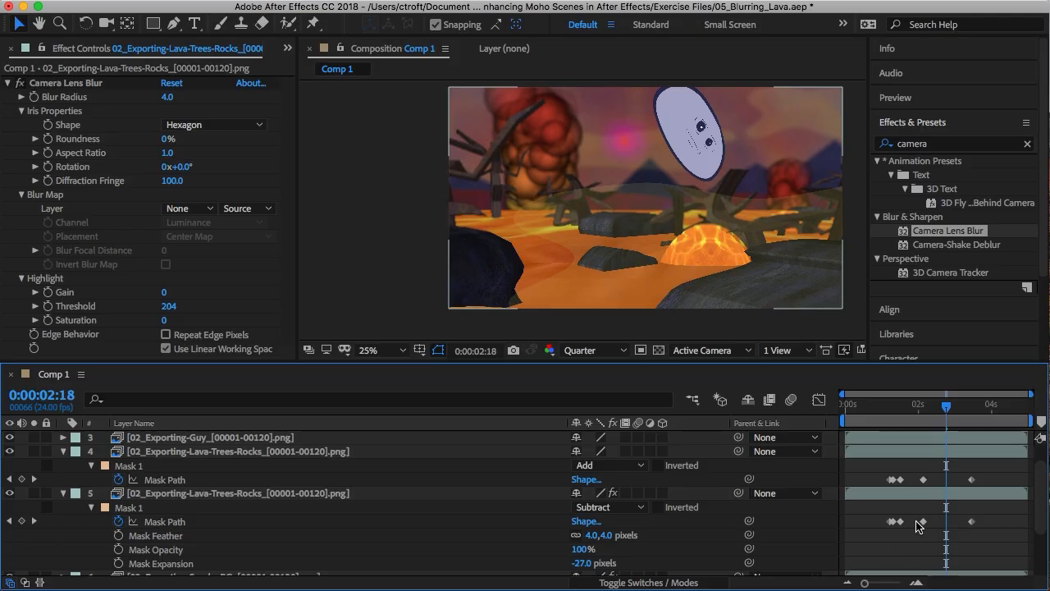
Step: Step through the frames between 0:00:02:09 and 0:00:03:13, examining the blend between the sharp and blurred rocks
key(Page_Up)
key(Page_Up)
key(Page_Up)
key(Page_Up)
key(Page_Up)
key(Page_Up)
key(Page_Up)
key(Page_Up)
key(Page_Up)
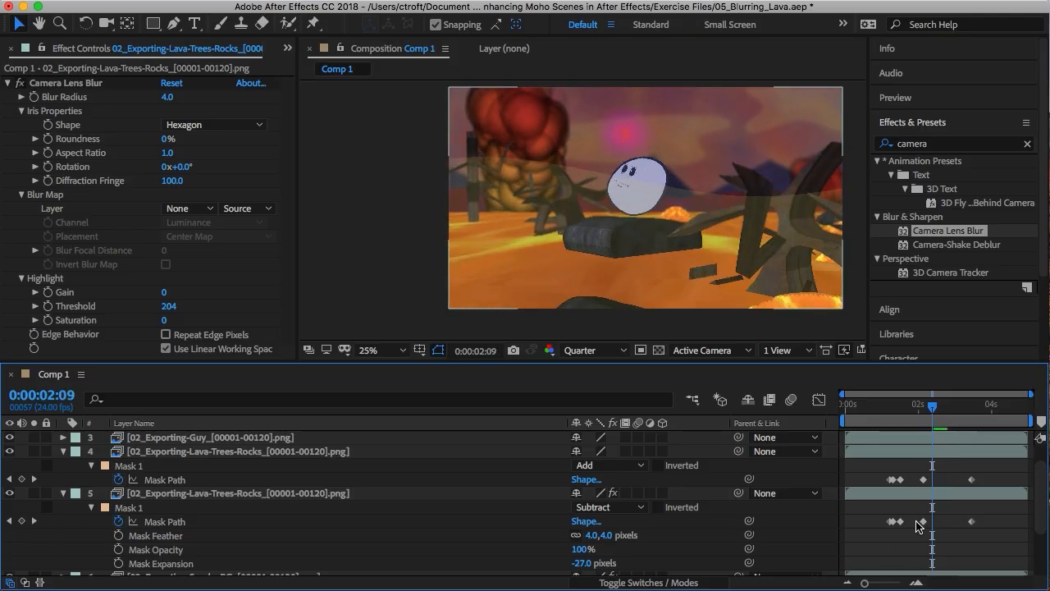
key(Page_Down)
key(Page_Down)
key(Page_Down)
key(Page_Down)
key(Page_Down)
key(Page_Down)
key(Page_Down)
key(Page_Down)
key(Page_Down)
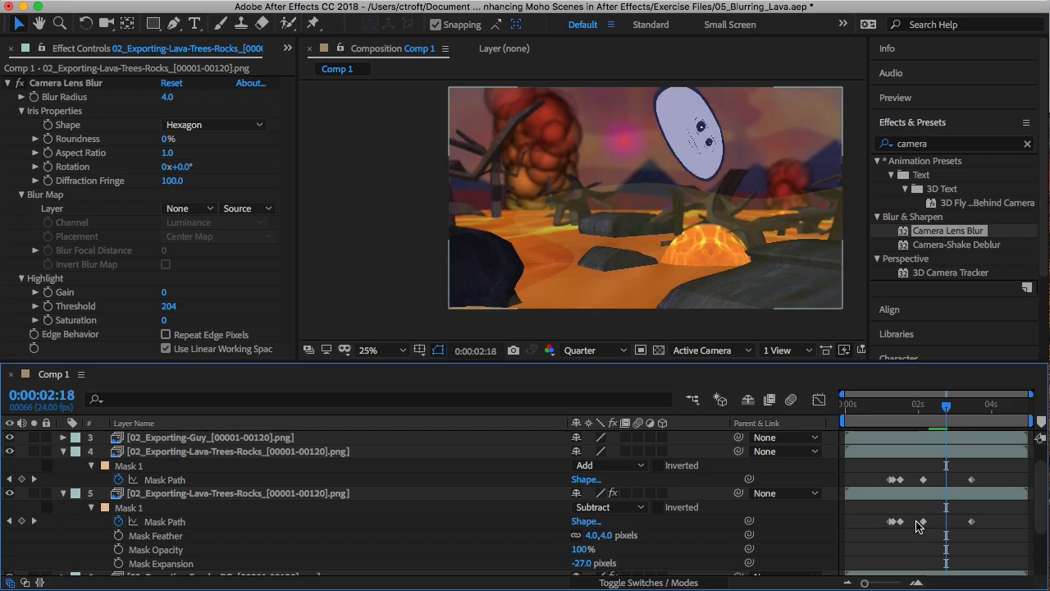
key(Page_Down)
key(Page_Down)
key(Page_Down)
key(Page_Down)
key(Page_Down)
key(Page_Down)
key(Page_Down)
key(Page_Down)
key(Page_Down)
key(Page_Down)
key(Page_Down)
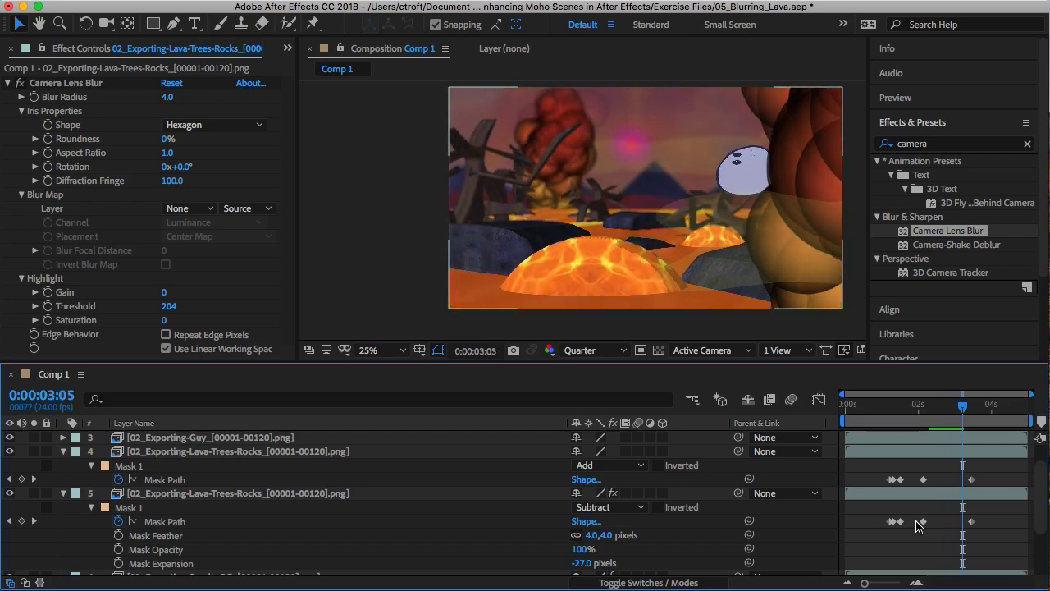
key(Page_Down)
key(Page_Down)
key(Page_Down)
key(Page_Down)
key(Page_Down)
key(Page_Down)
key(Page_Down)
key(Page_Down)
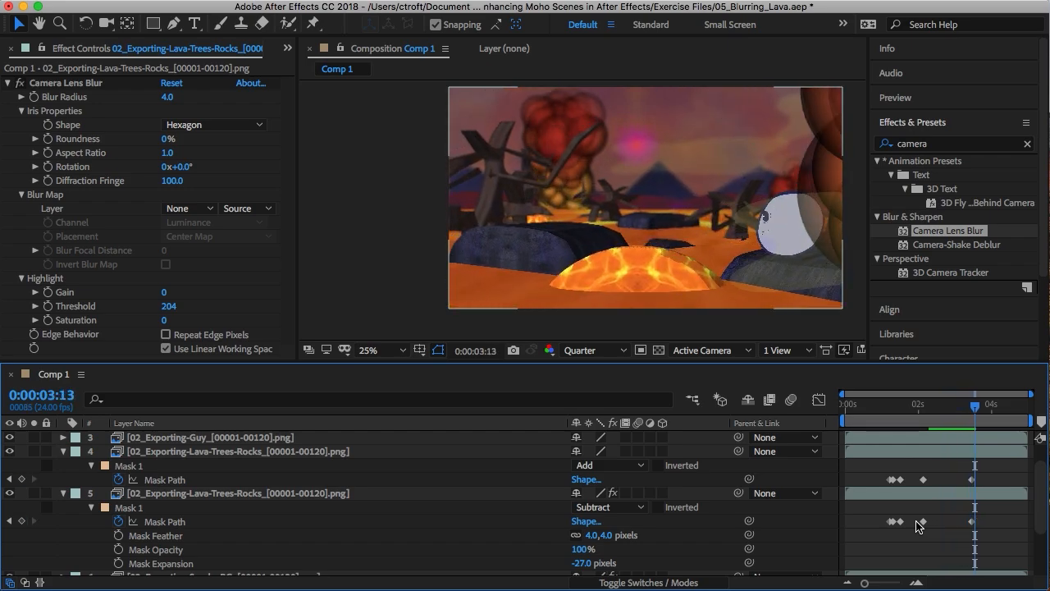
key(Page_Up)
key(Page_Up)
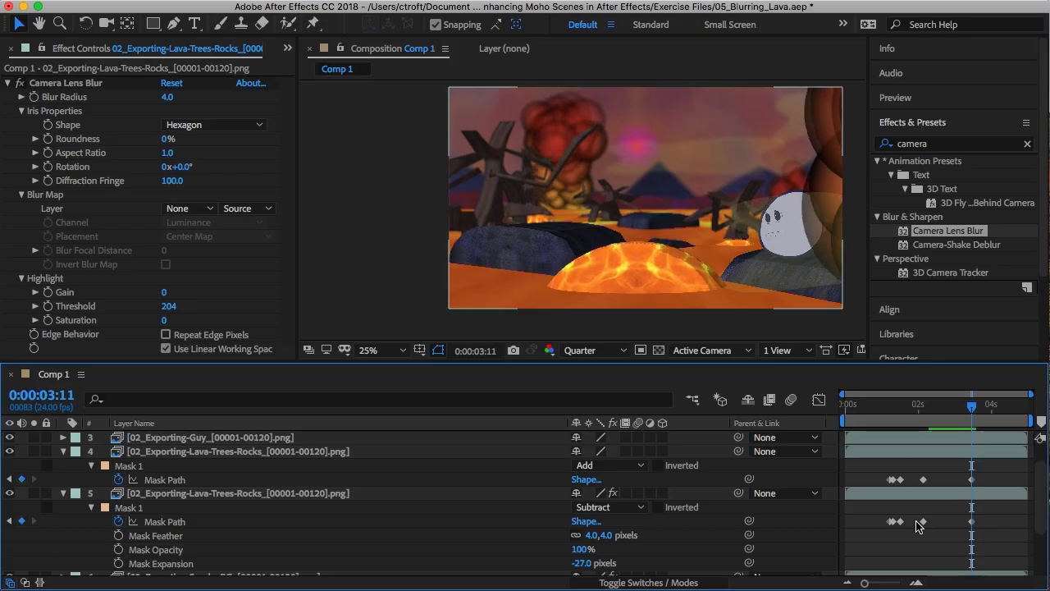
key(Page_Down)
key(Page_Down)
Step: Step back through the frames to 0:00:01:21, examining the mask edges around the foreground rocks and trees
key(Page_Up)
key(Page_Up)
key(Page_Up)
key(Page_Up)
key(Page_Up)
key(Page_Up)
key(Page_Up)
key(Page_Up)
key(Page_Up)
key(Page_Up)
key(Page_Up)
key(Page_Up)
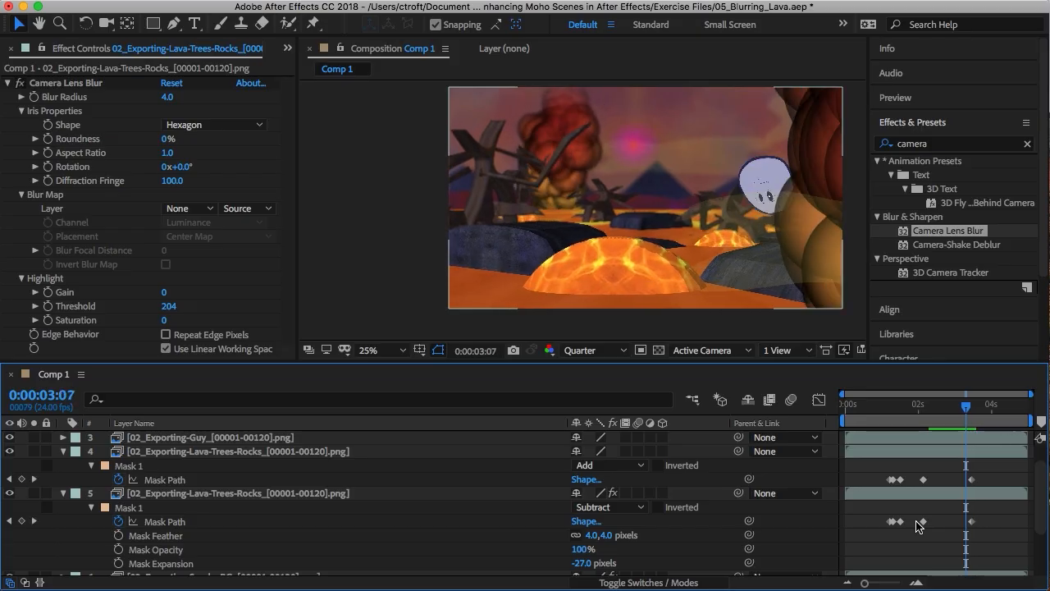
key(Page_Up)
key(Page_Up)
key(Page_Up)
key(Page_Up)
key(Page_Up)
key(Page_Up)
key(Page_Up)
key(Page_Up)
key(Page_Up)
key(Page_Up)
key(Page_Up)
key(Page_Up)
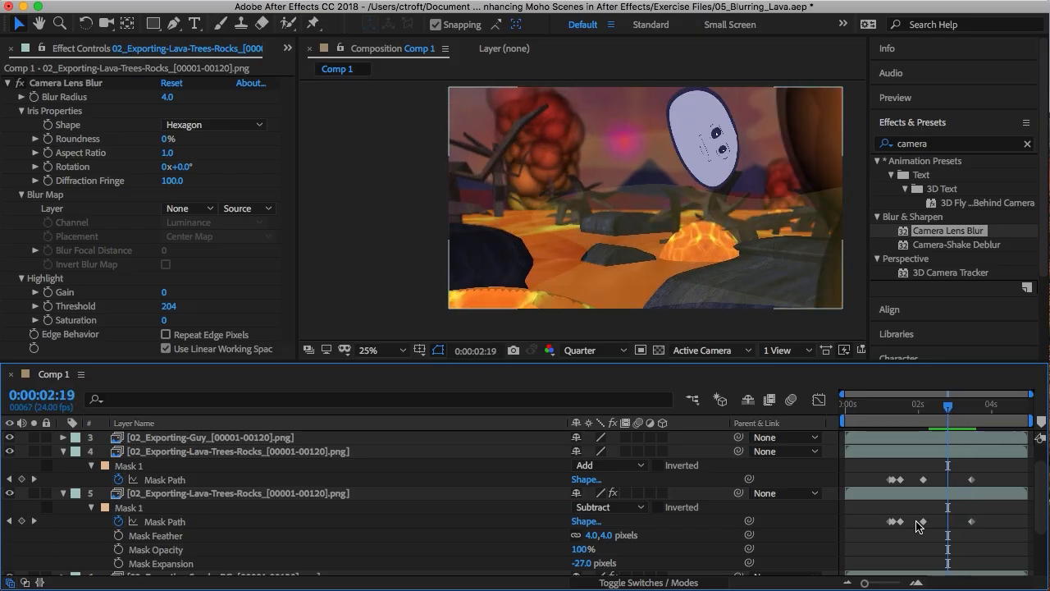
key(Page_Up)
key(Page_Up)
key(Page_Up)
key(Page_Up)
key(Page_Up)
key(Page_Up)
key(Page_Up)
key(Page_Up)
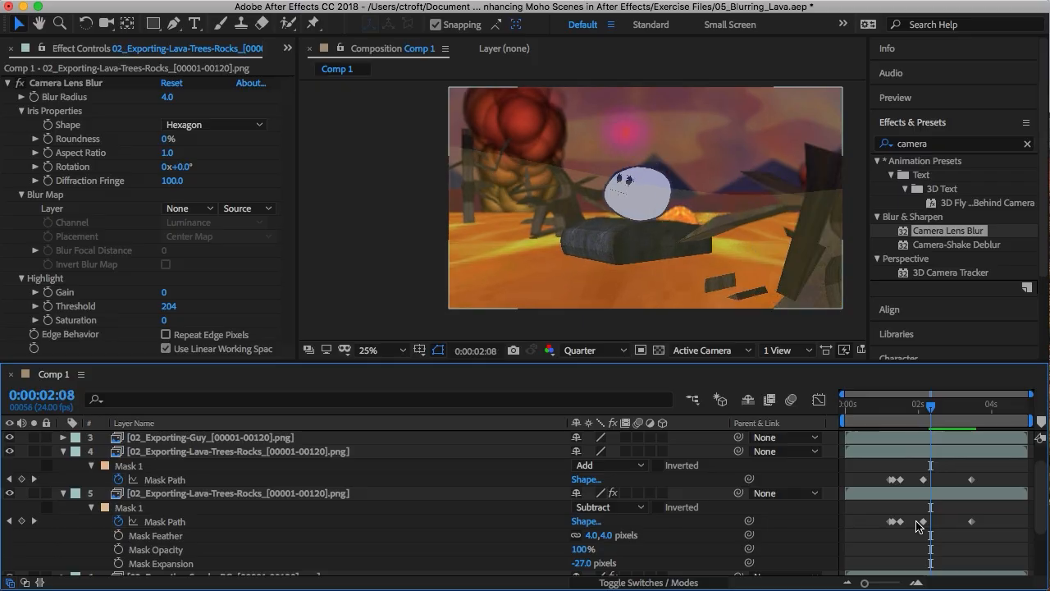
key(Page_Up)
key(Page_Up)
key(Page_Up)
key(Page_Up)
key(Page_Up)
key(Page_Up)
key(Page_Up)
key(Page_Up)
key(Page_Up)
key(Page_Up)
key(Page_Up)
key(Page_Up)
key(Page_Up)
key(Page_Up)
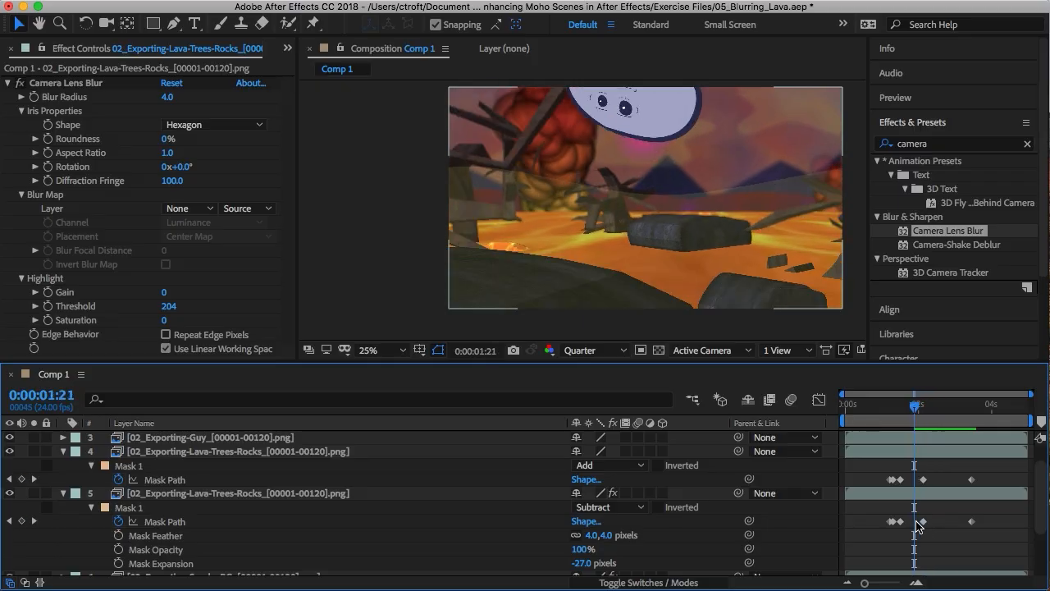
Step: Step back frame by frame from 0:00:01:21 past 0:00:01:10, examining the rock mask edges beneath the jumping character
key(Page_Up)
key(Page_Up)
key(Page_Up)
key(Page_Up)
key(Page_Up)
key(Page_Up)
key(Page_Up)
key(Page_Up)
key(Page_Up)
key(Page_Up)
key(Page_Up)
key(Page_Up)
key(Page_Up)
key(Page_Up)
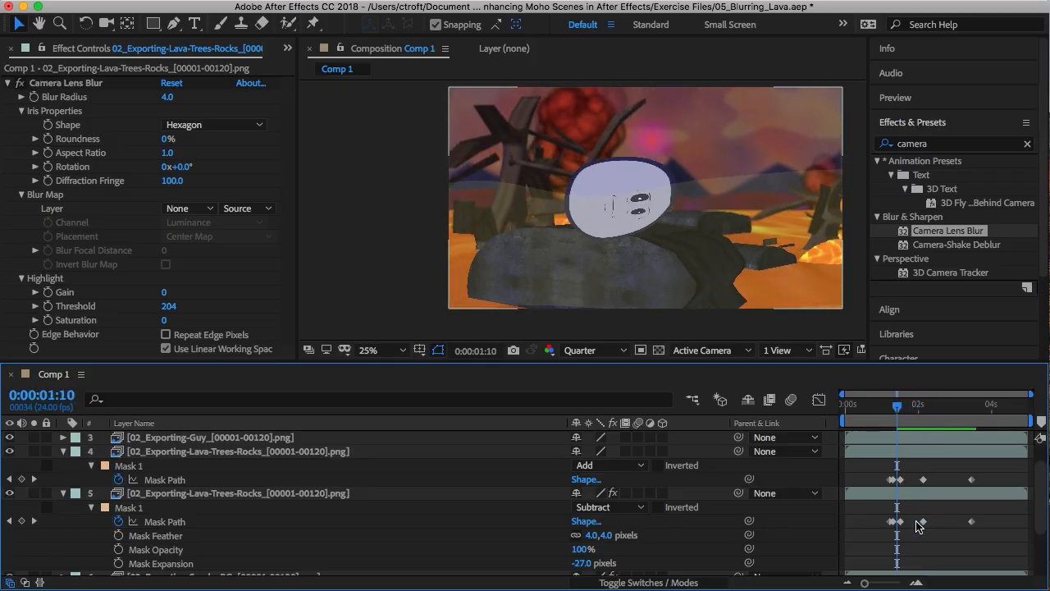
key(Page_Up)
key(Page_Up)
key(Page_Up)
key(Page_Up)
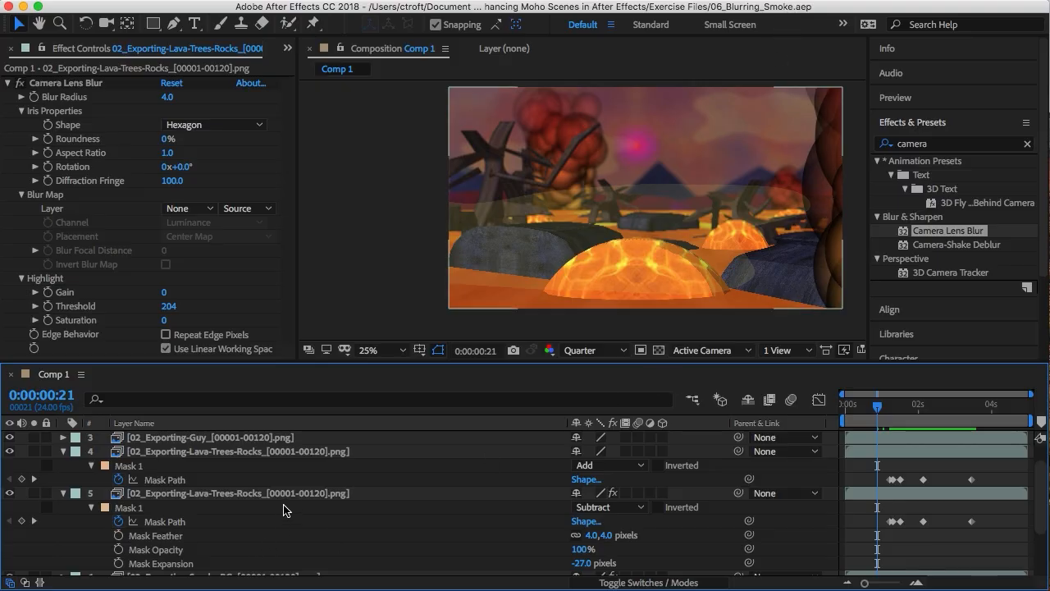
Step: Find the Directional Blur effect and apply it to the FG Smoke layer
scroll(283, 509, down, 3)
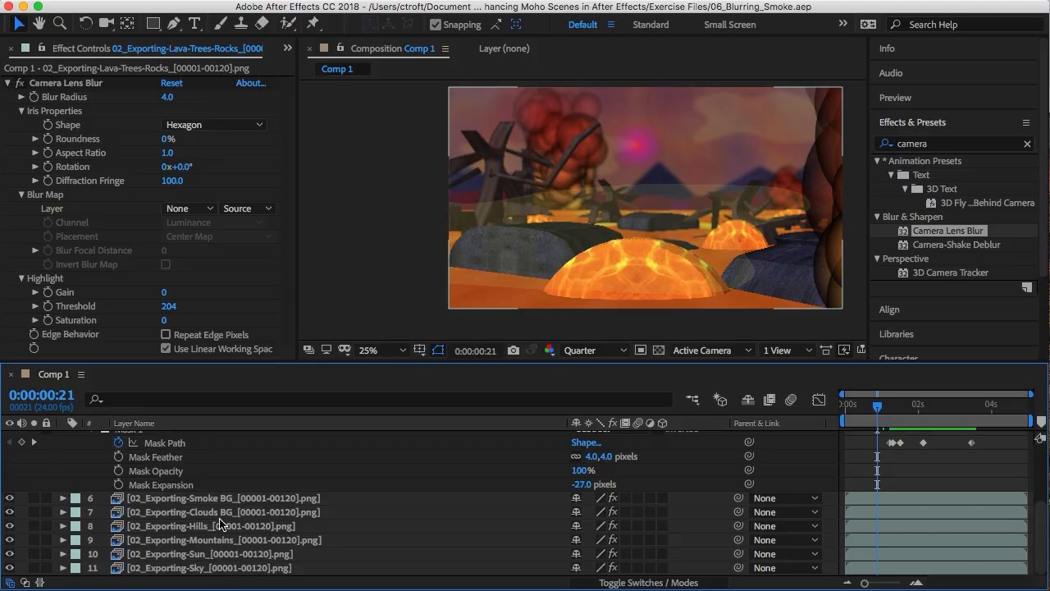
scroll(219, 518, up, 3)
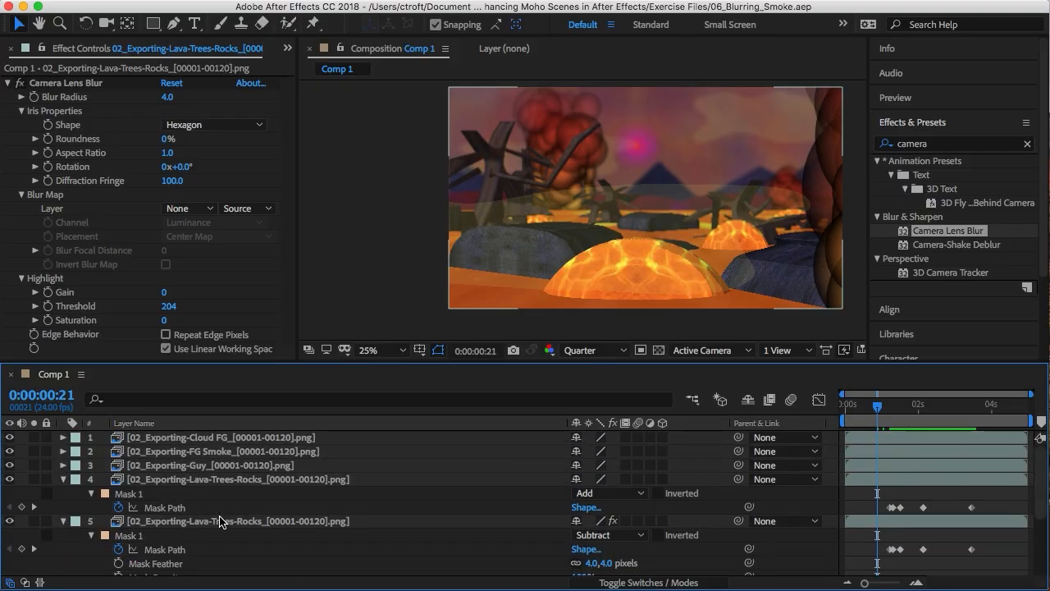
click(218, 455)
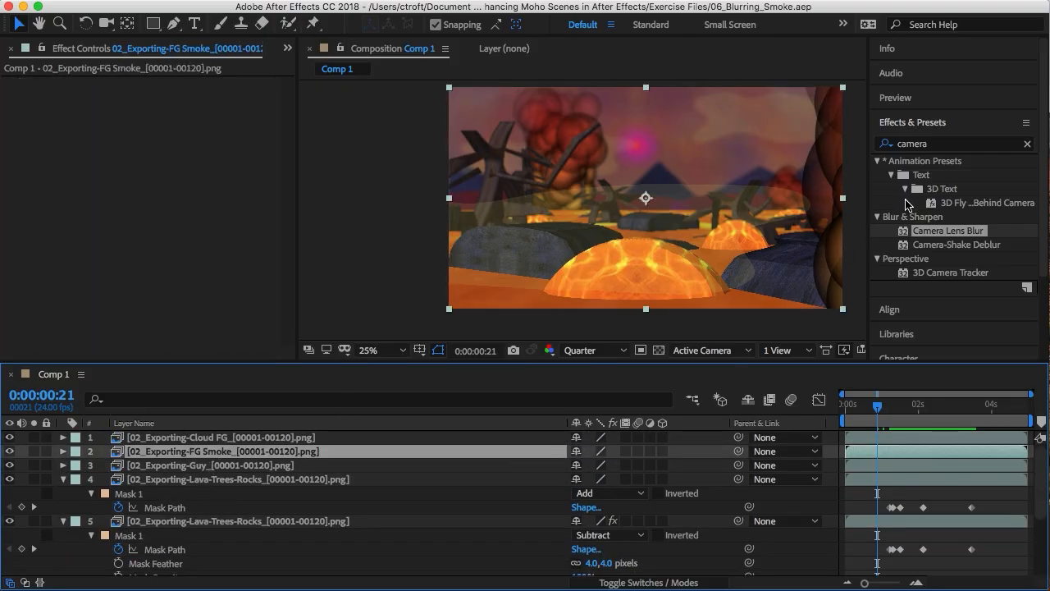
click(980, 146)
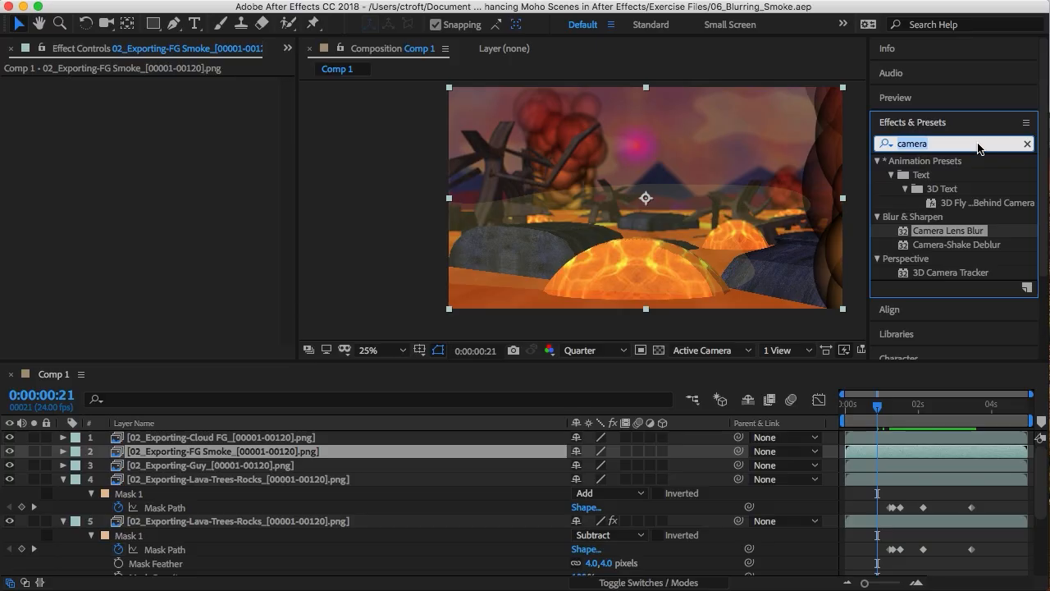
text(direct)
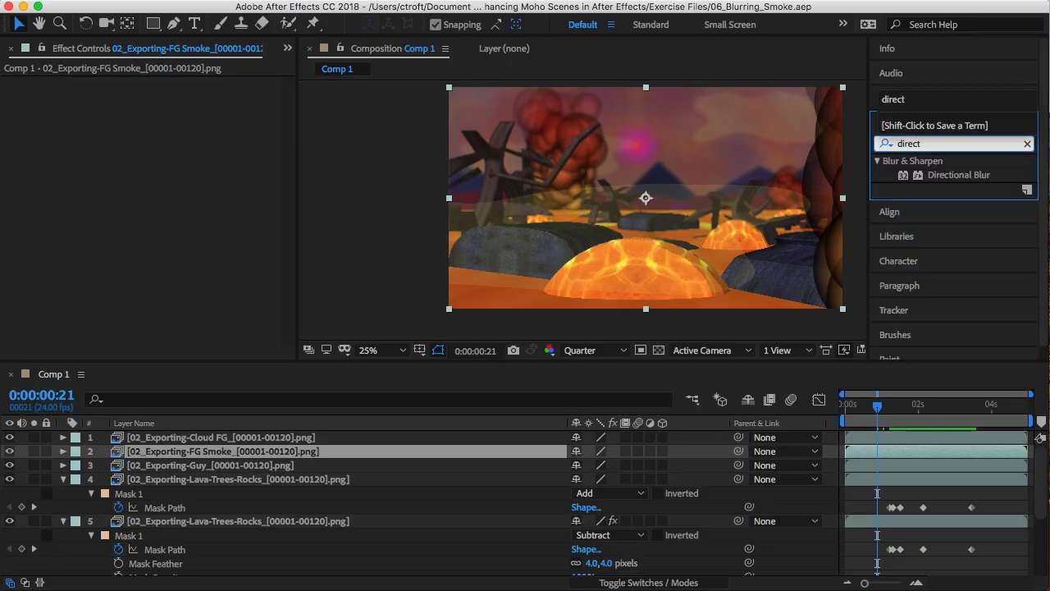
click(960, 175)
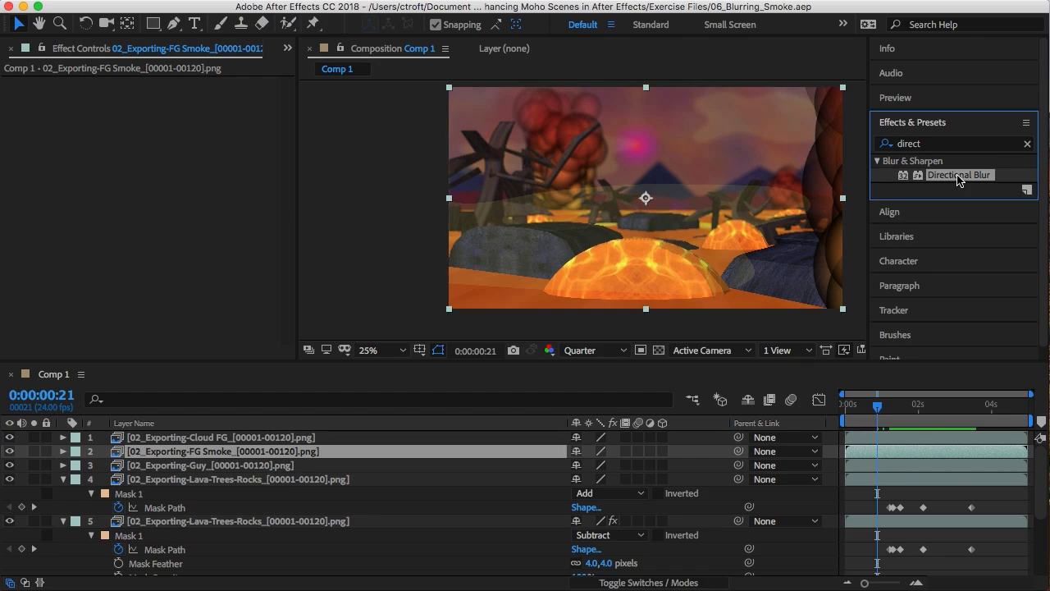
drag(958, 180, 221, 455)
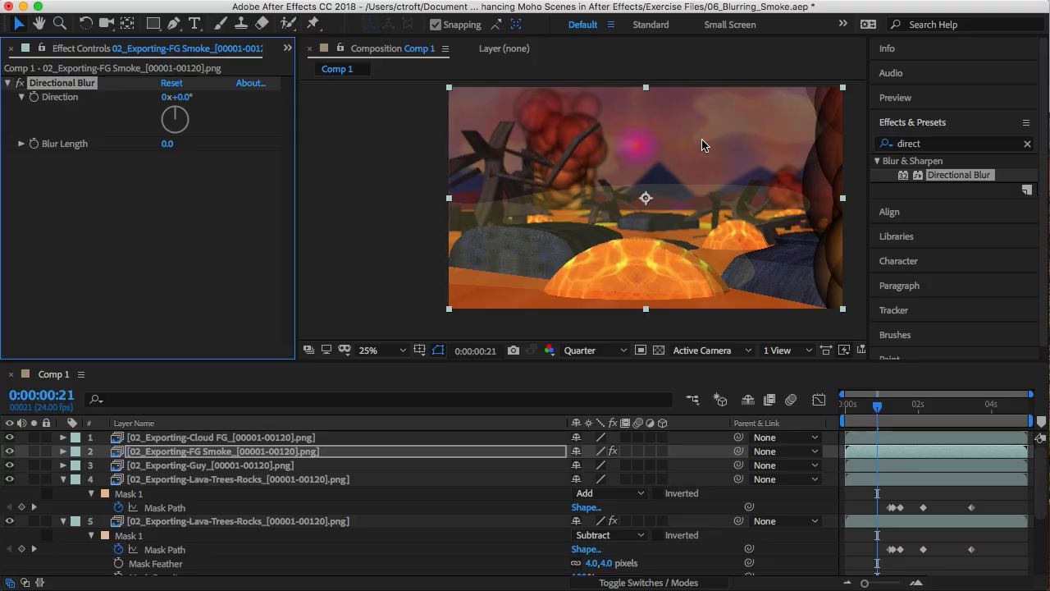
Step: Try moving the FG Smoke layer by its centre point toward the frame's lower-right corner, and undo the move
click(647, 200)
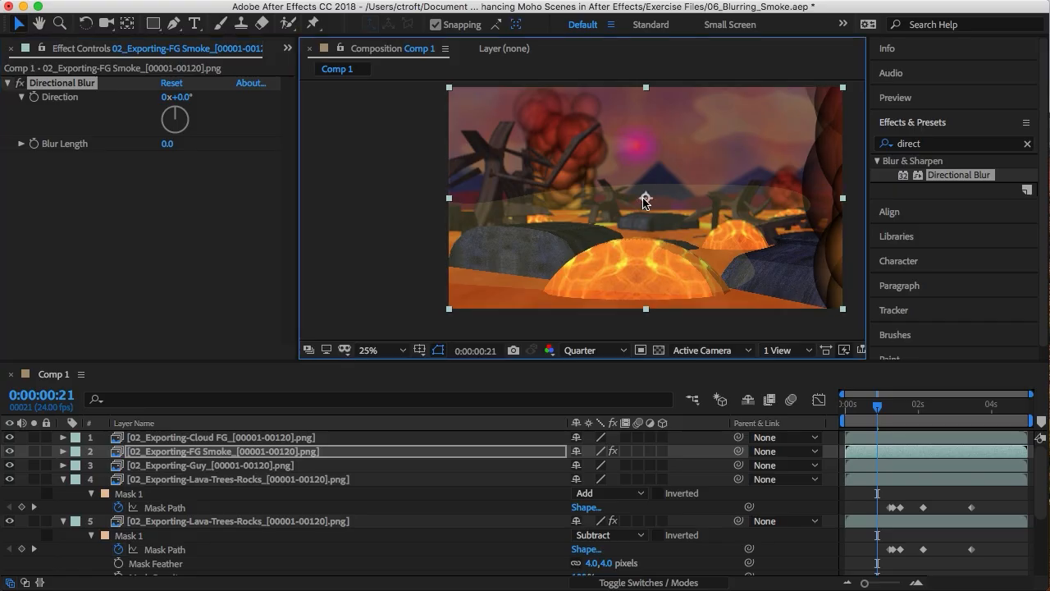
drag(648, 203, 808, 265)
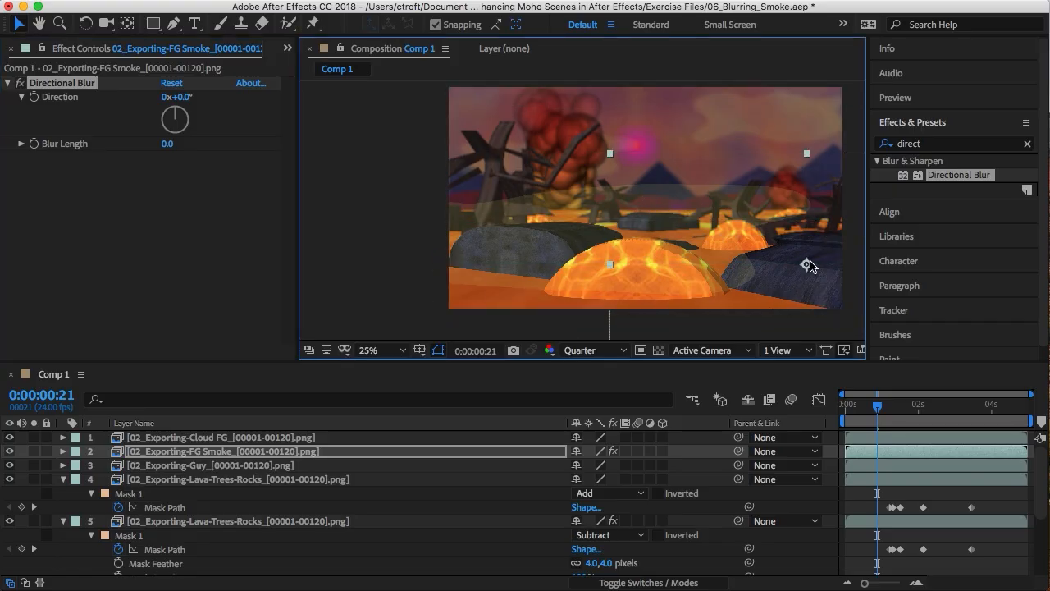
key(ctrl+z)
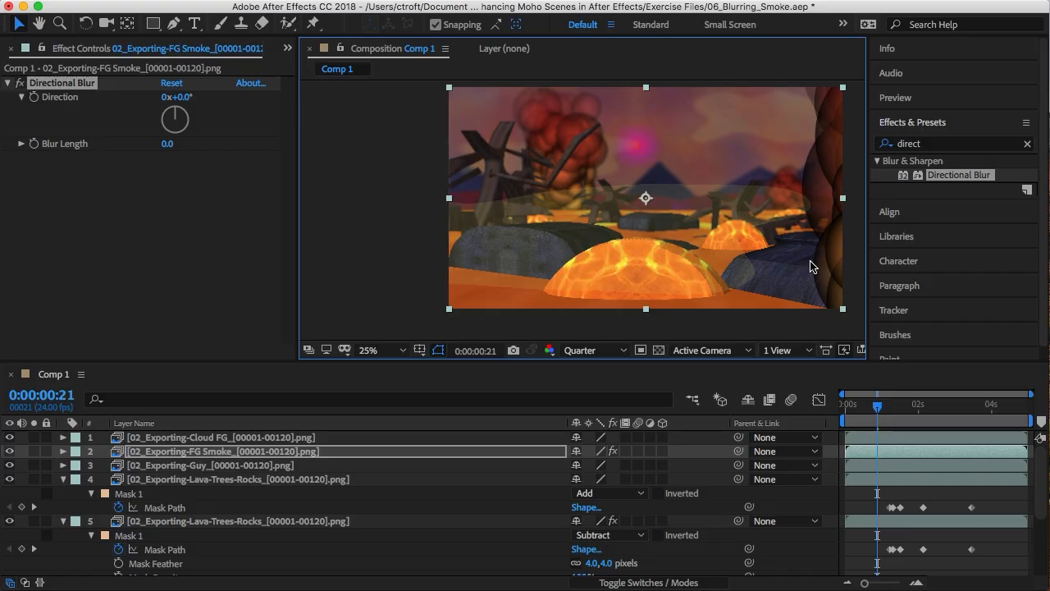
Step: Set the FG Smoke layer's Anchor Point to 1901, 1080
click(195, 452)
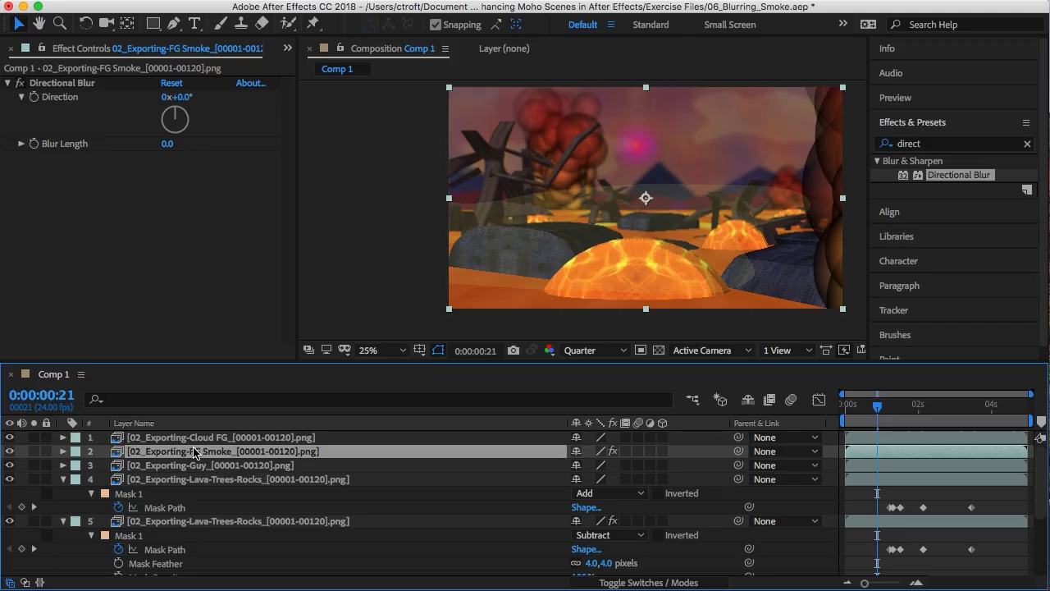
key(a)
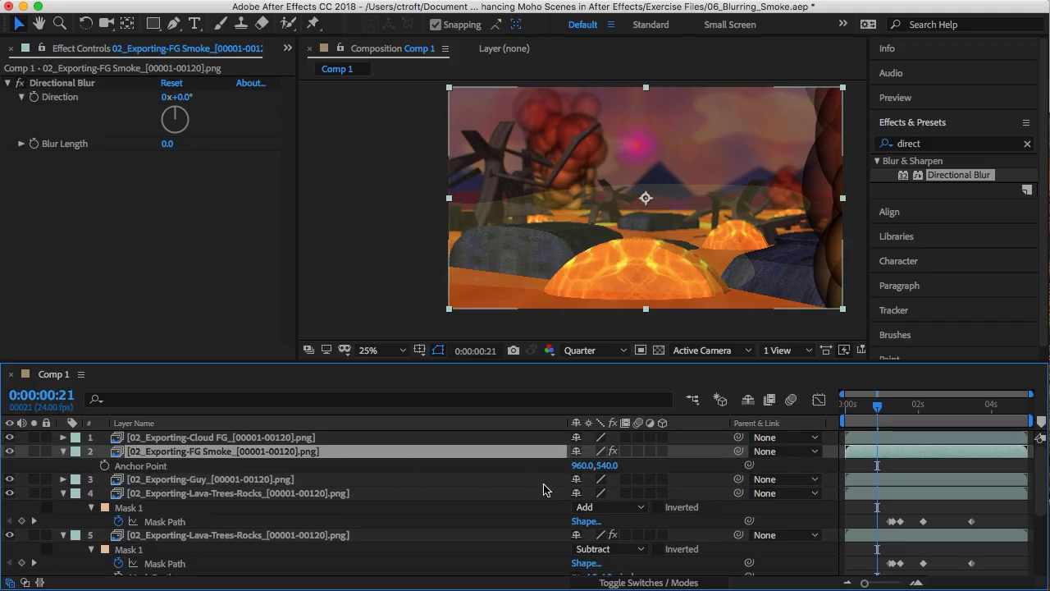
drag(584, 468, 635, 475)
drag(660, 479, 686, 479)
mouse_move(603, 465)
mouse_down()
mouse_move(648, 466)
mouse_move(603, 465)
mouse_up()
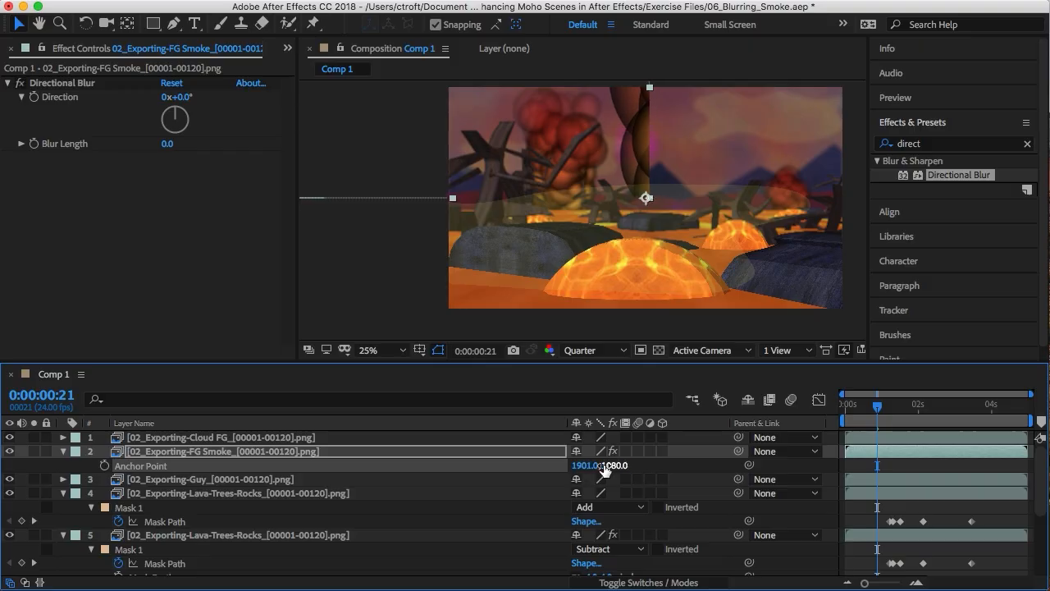
Step: Set the FG Smoke layer's Position to 1900, 1083 so the layer fills the frame again, and deselect it
click(196, 450)
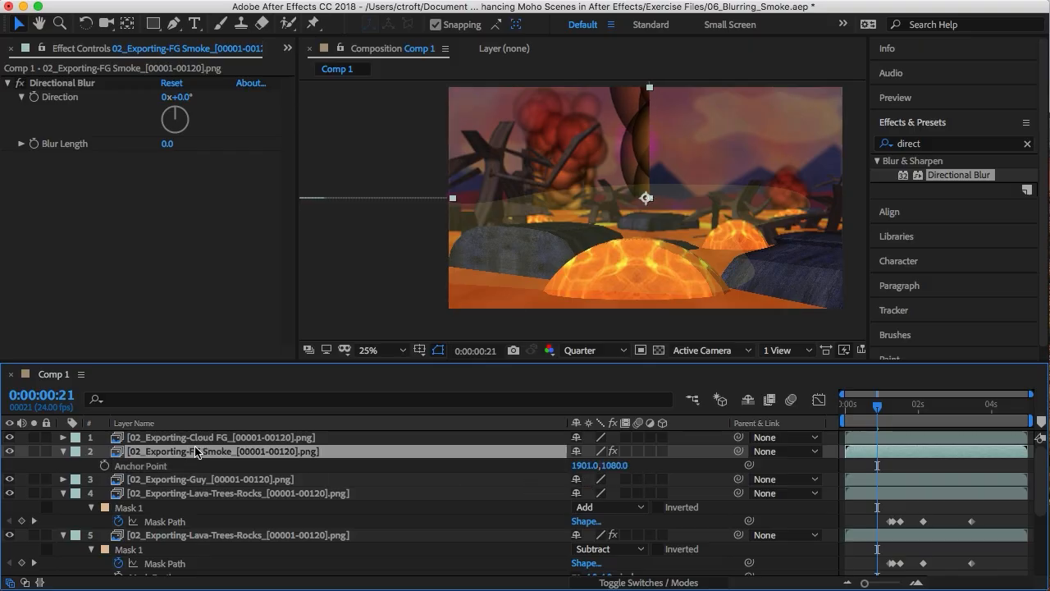
key(p)
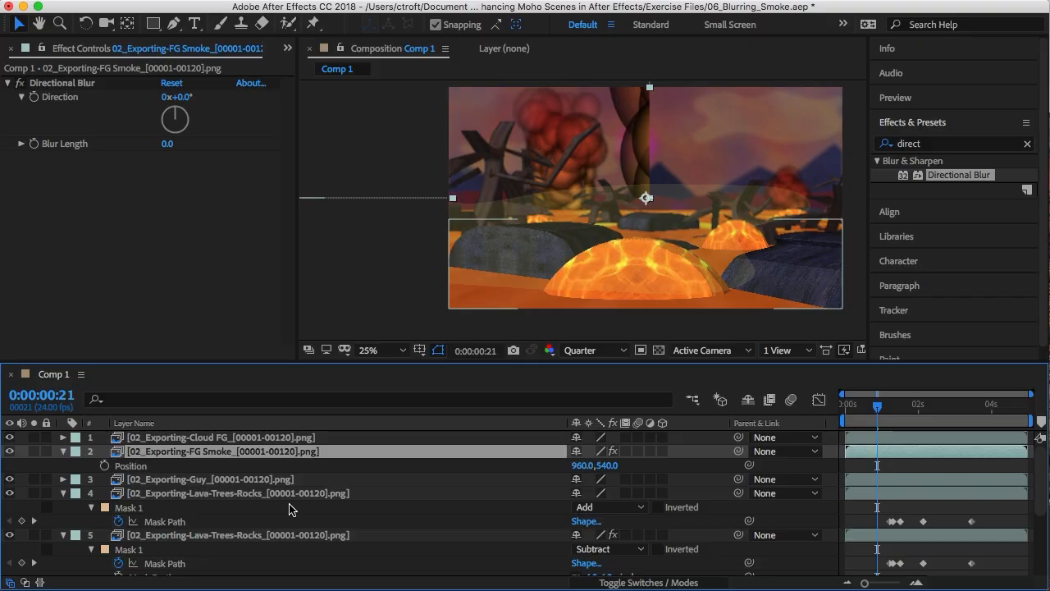
drag(581, 465, 1018, 512)
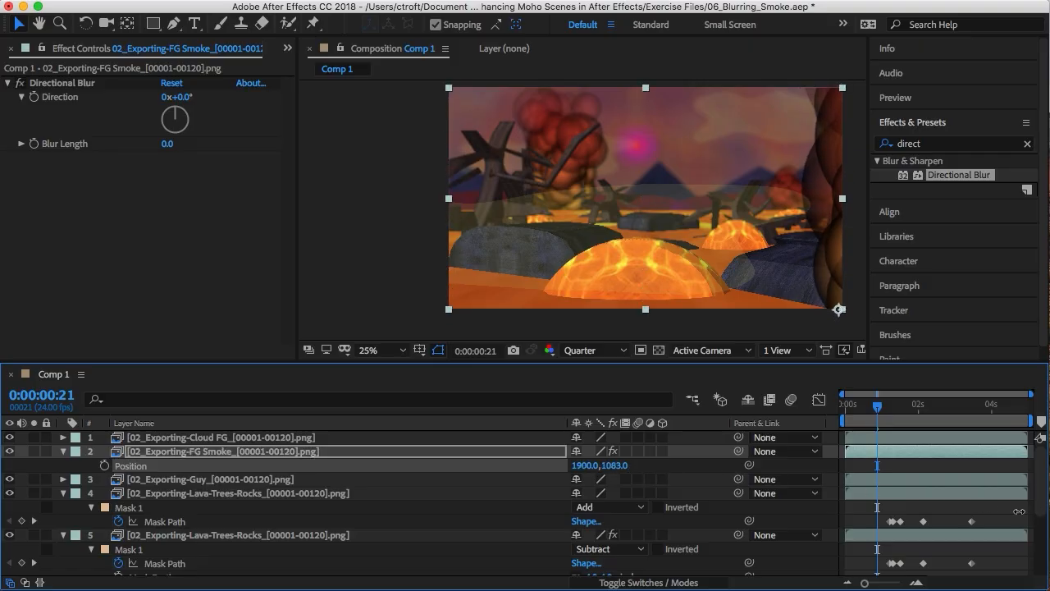
click(957, 473)
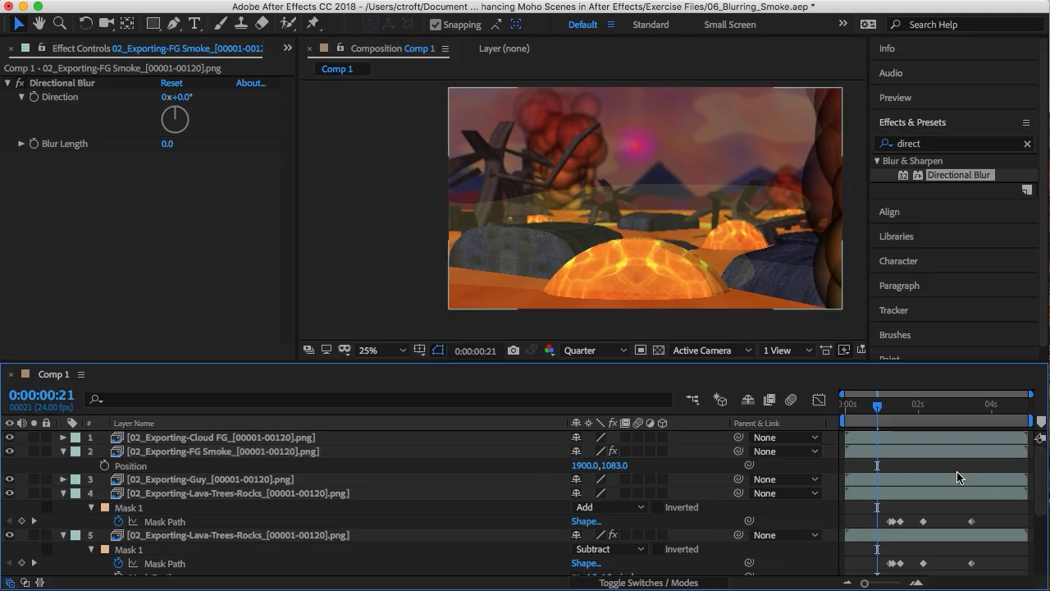
Step: Set the FG Smoke layer's Directional Blur to a Blur Length of 74.7
click(220, 456)
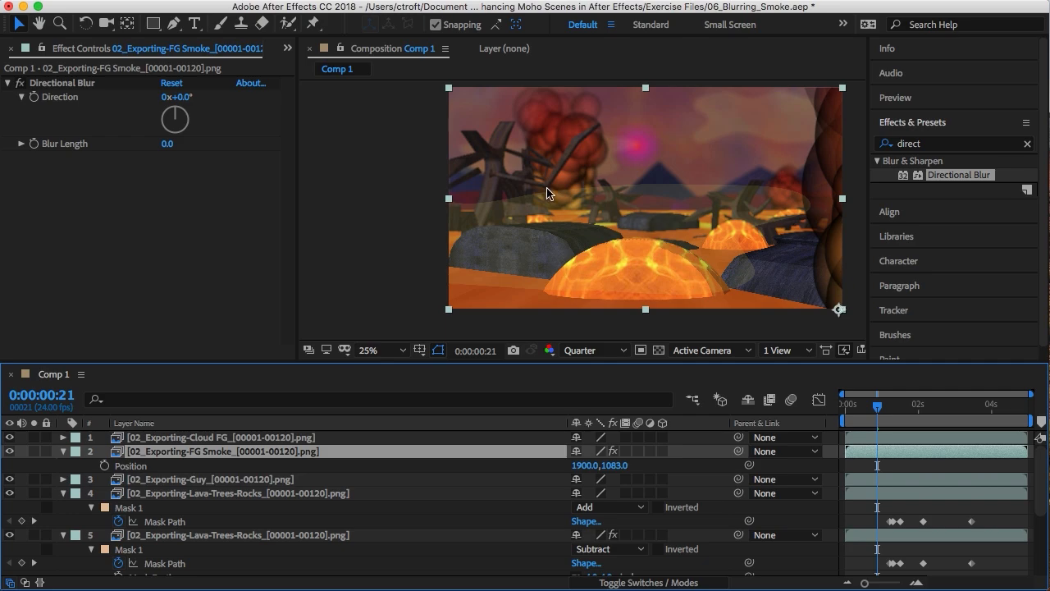
click(169, 144)
drag(179, 145, 584, 169)
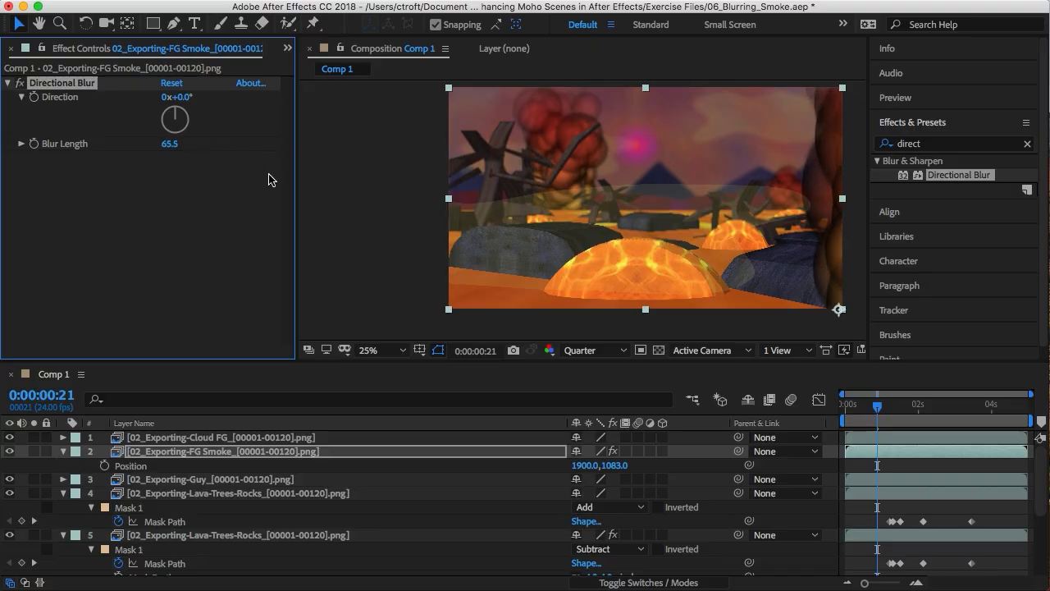
drag(212, 138, 254, 156)
Step: Check the blurred foreground smoke at several times across the animation, including 0:00:03:19, 0:00:04:01 and 0:00:00:13
drag(876, 404, 987, 408)
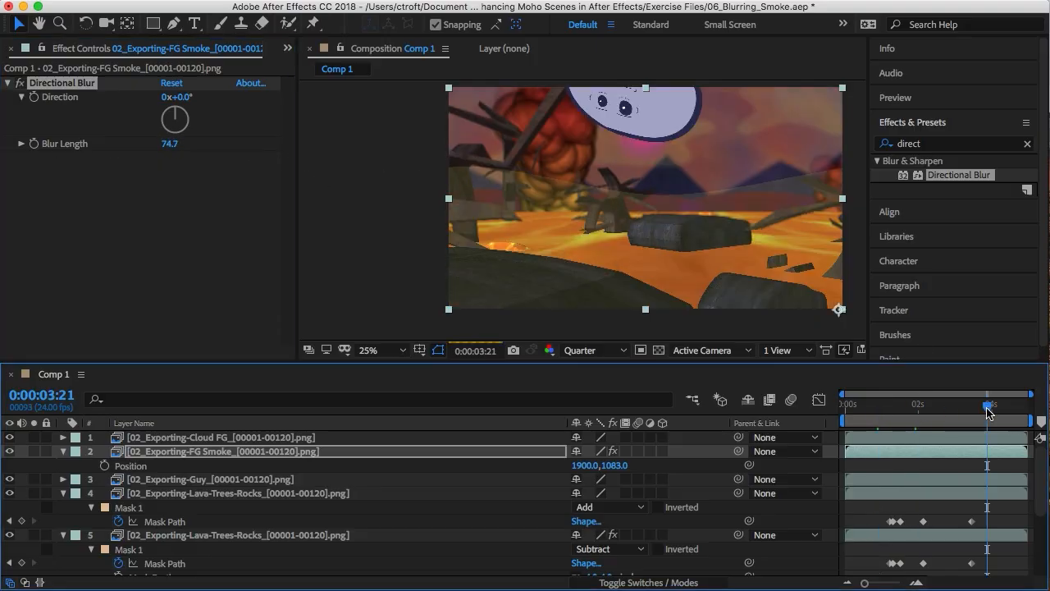
click(992, 405)
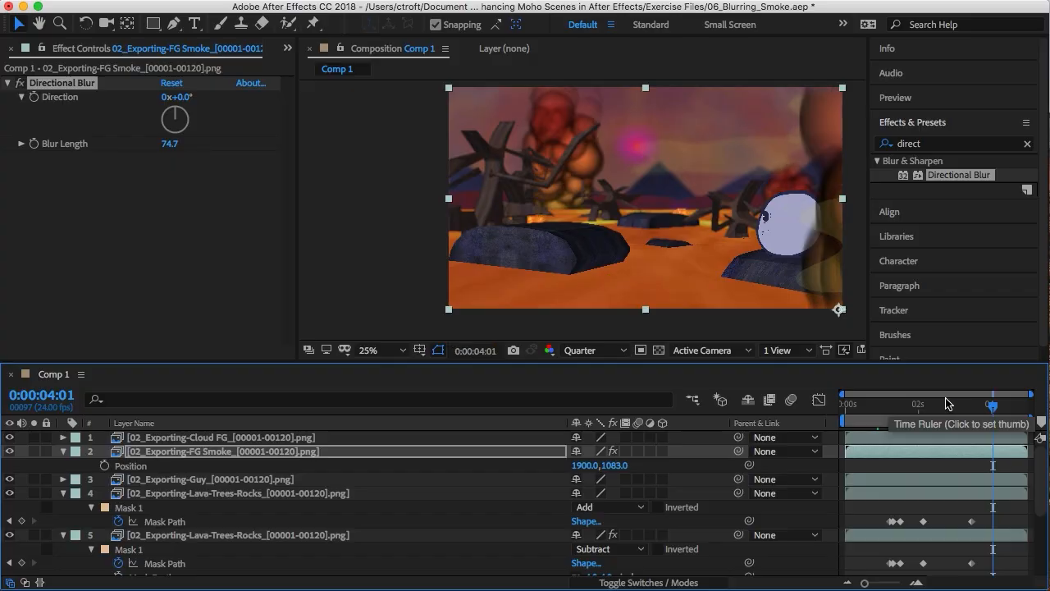
click(984, 404)
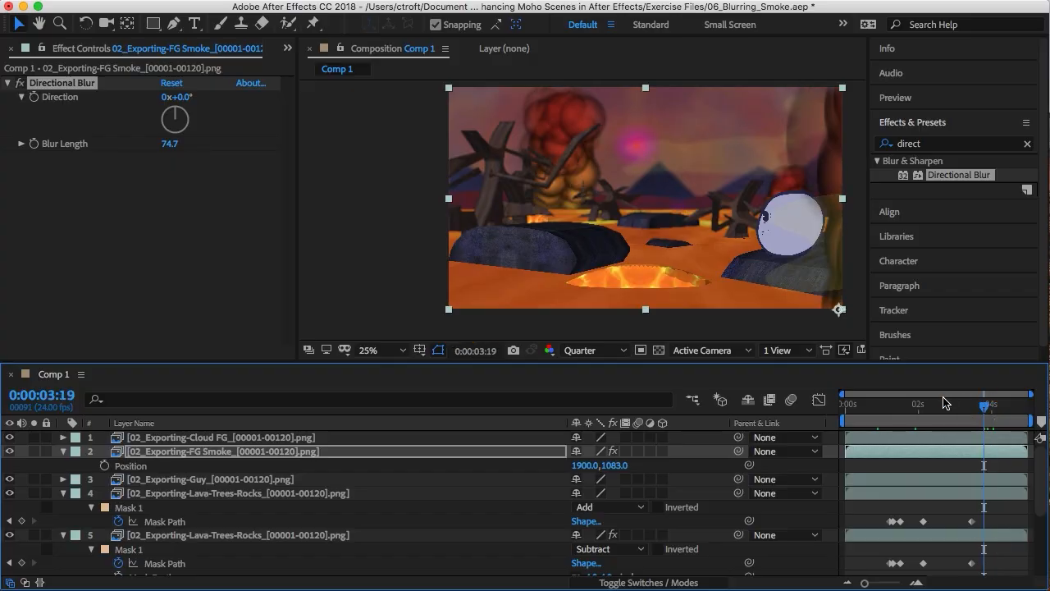
click(907, 403)
click(867, 409)
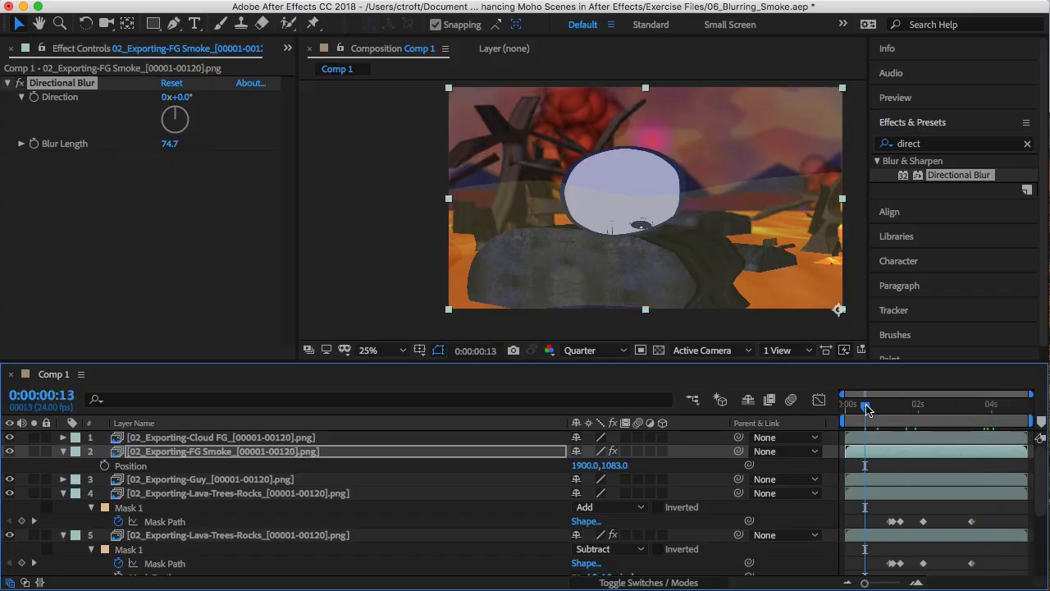
click(1011, 407)
click(990, 408)
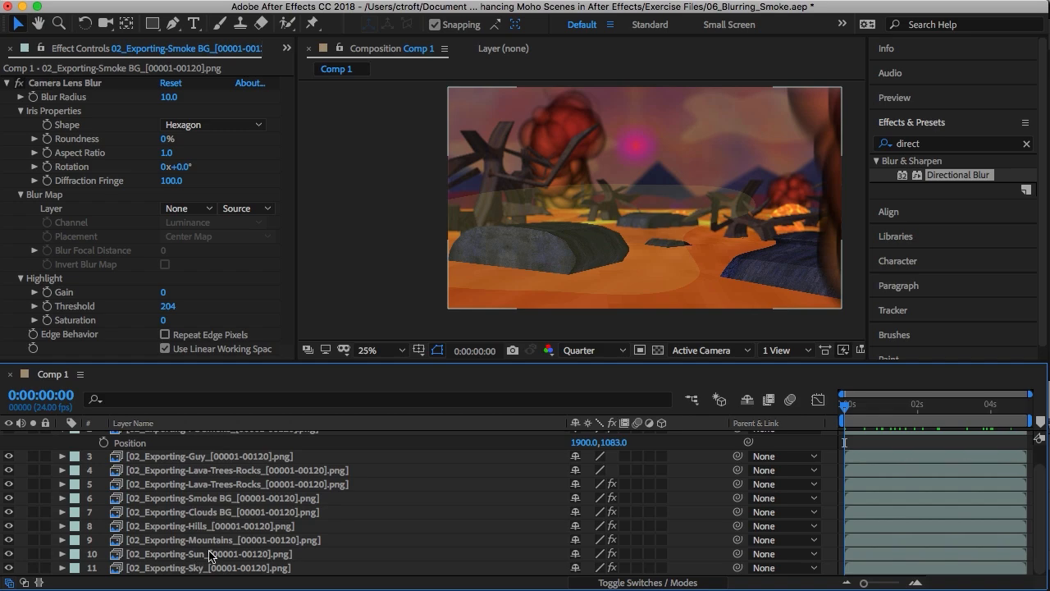
Step: Apply Directional Blur to the Smoke BG layer with a Blur Length of 40.2 and check it up to 0:00:03:23
click(214, 500)
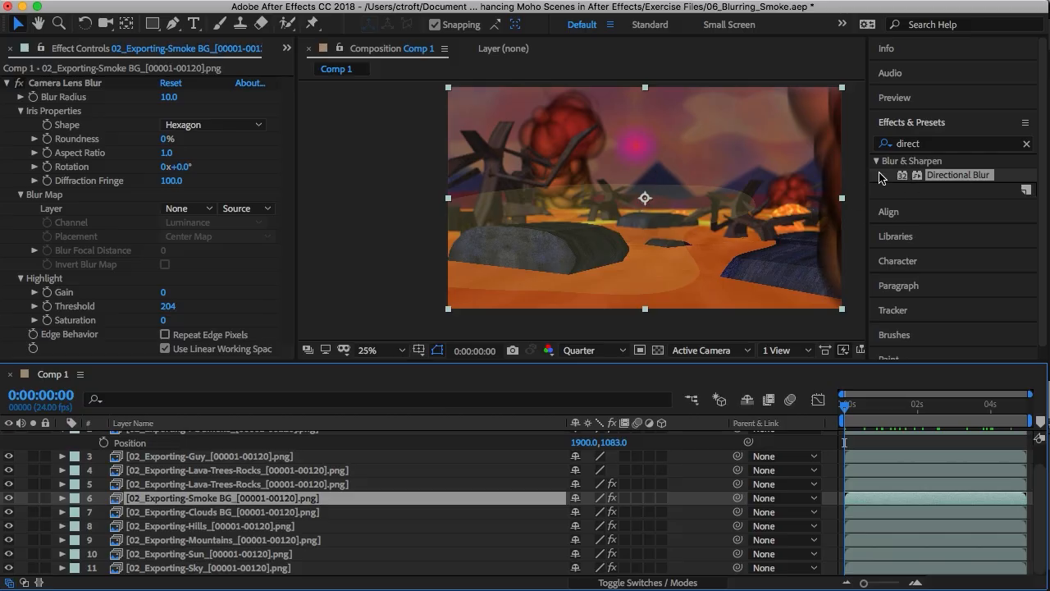
drag(953, 179, 231, 504)
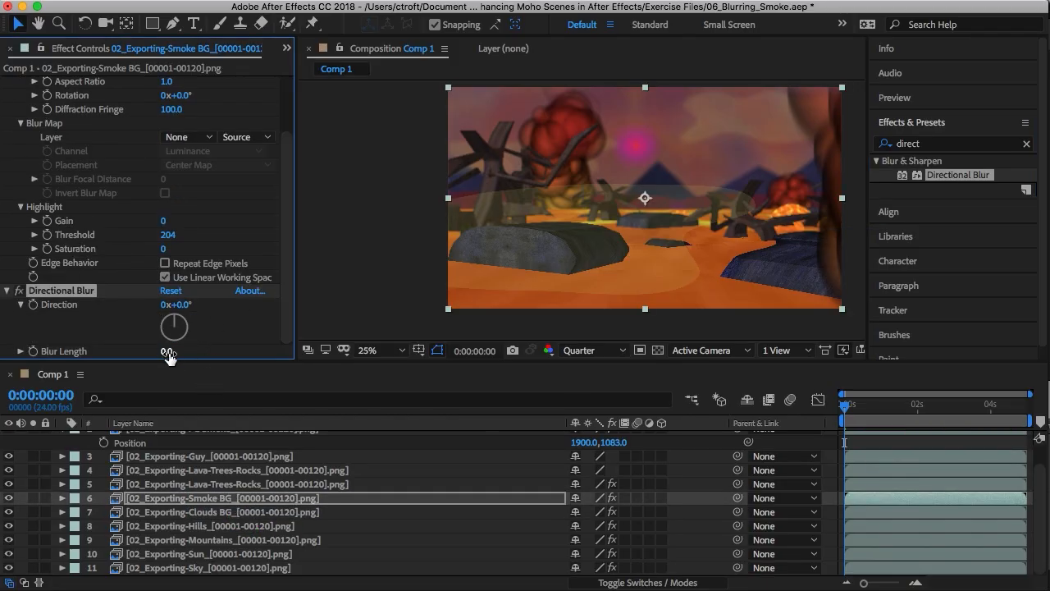
drag(166, 351, 463, 347)
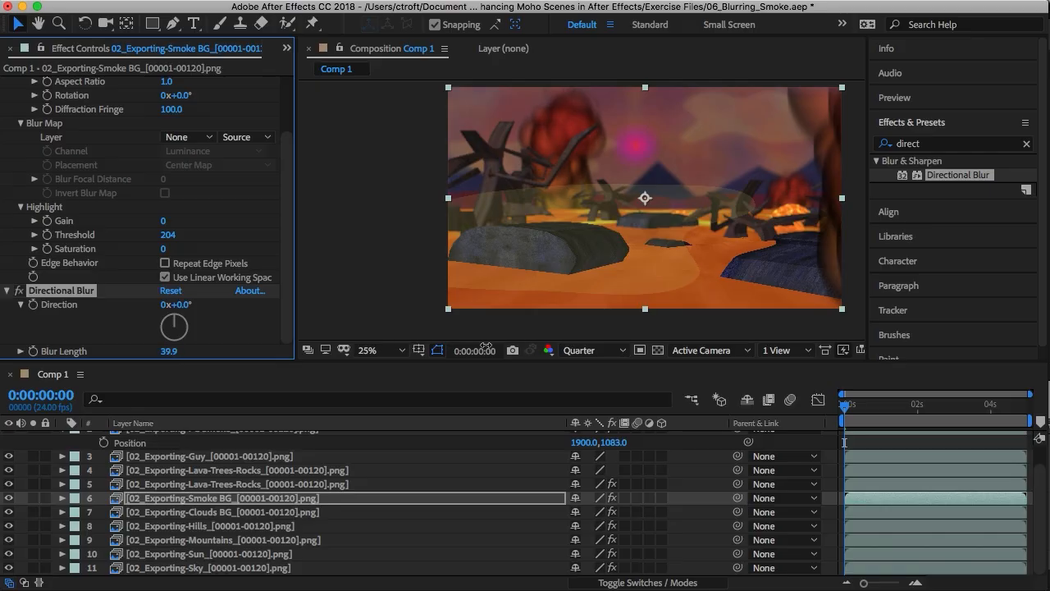
click(910, 410)
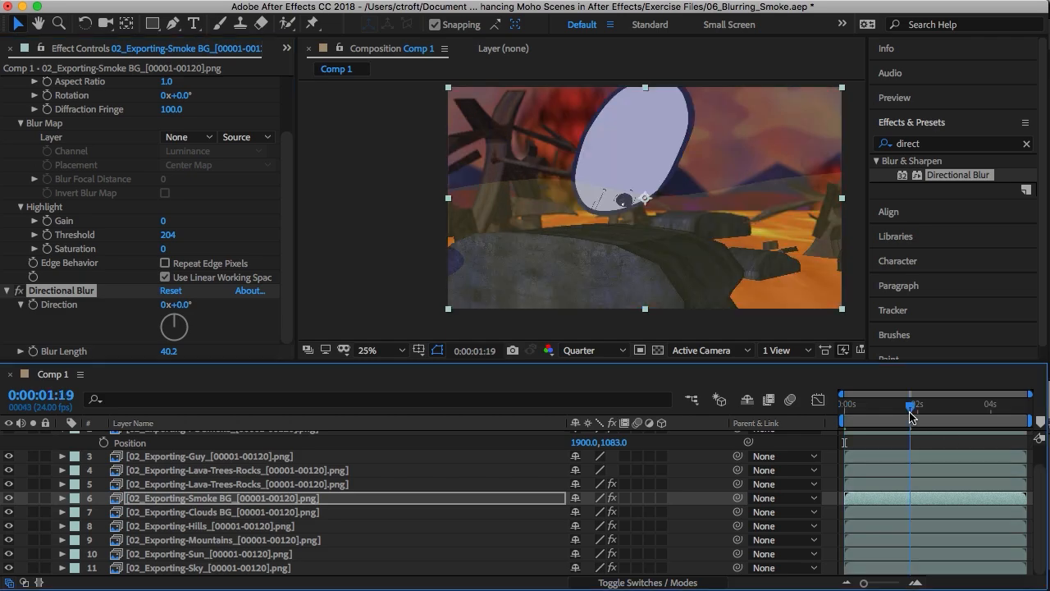
drag(910, 416, 990, 415)
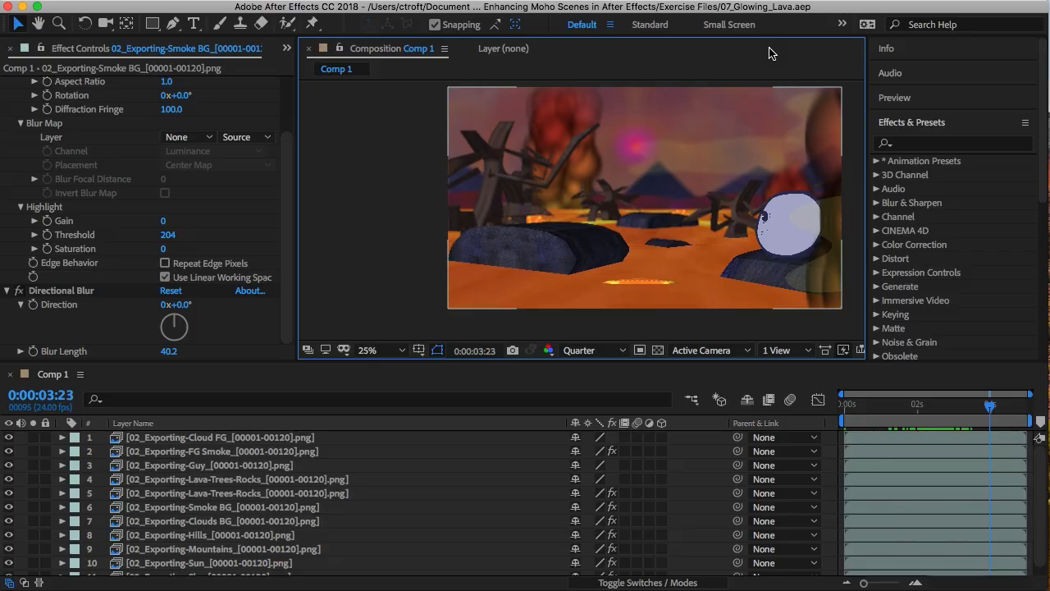
Step: Find the Glow effect and apply it to the lower, blurred Lava-Trees-Rocks layer
click(957, 142)
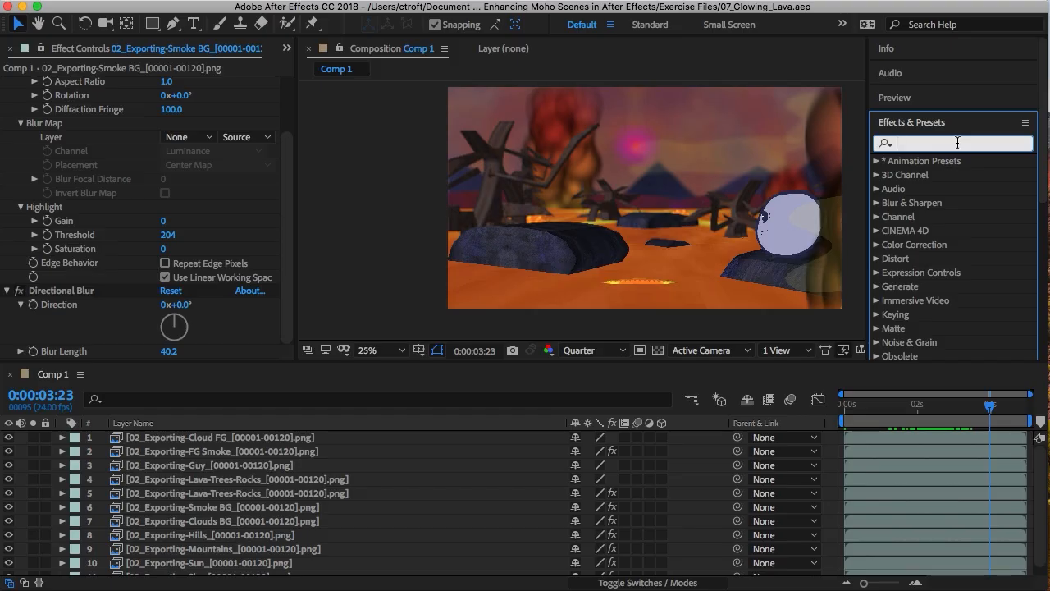
text(glow)
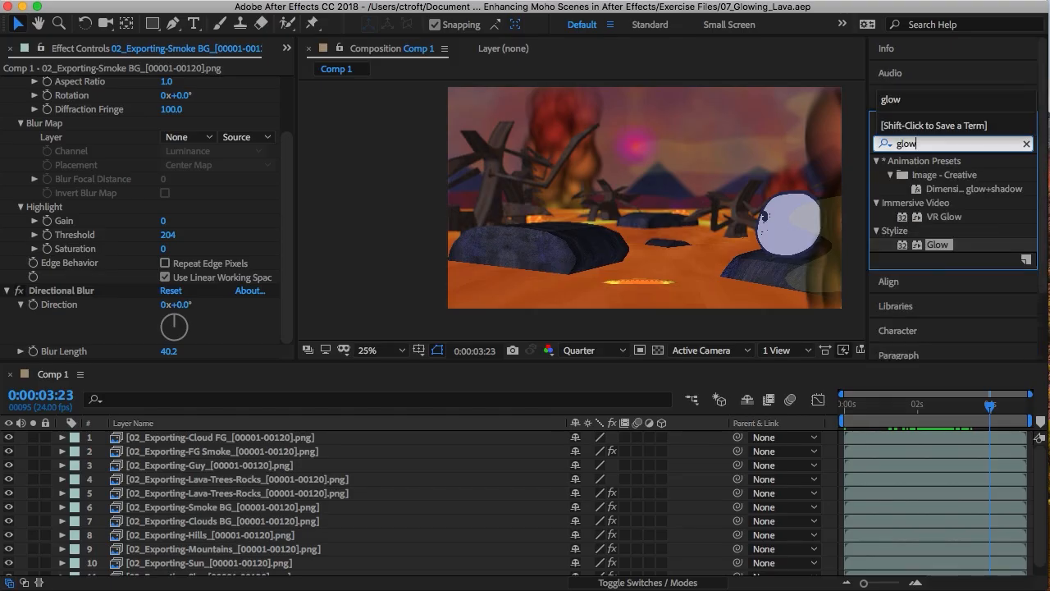
key(Return)
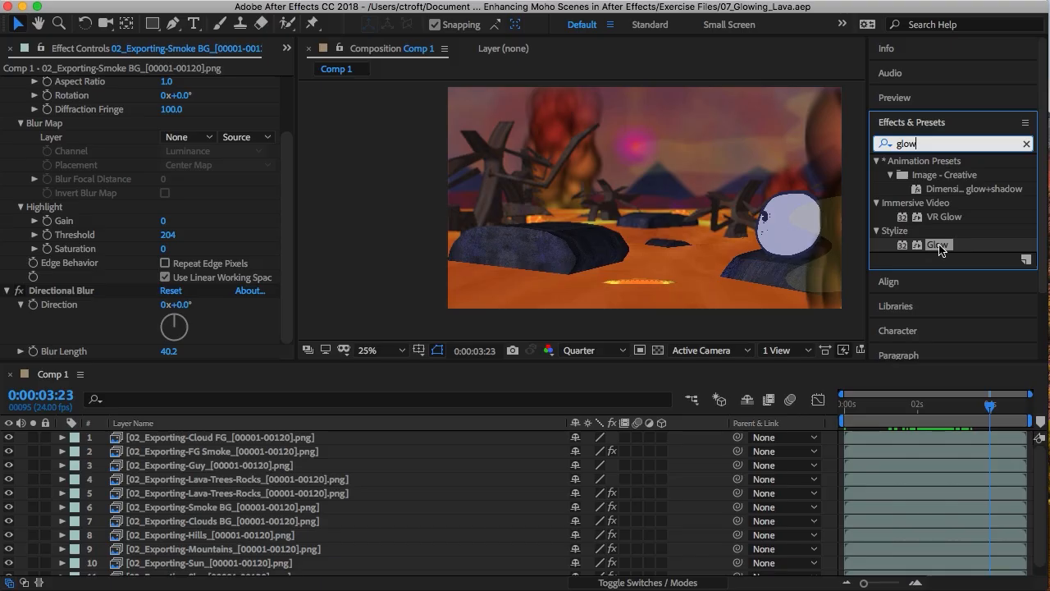
drag(941, 249, 233, 497)
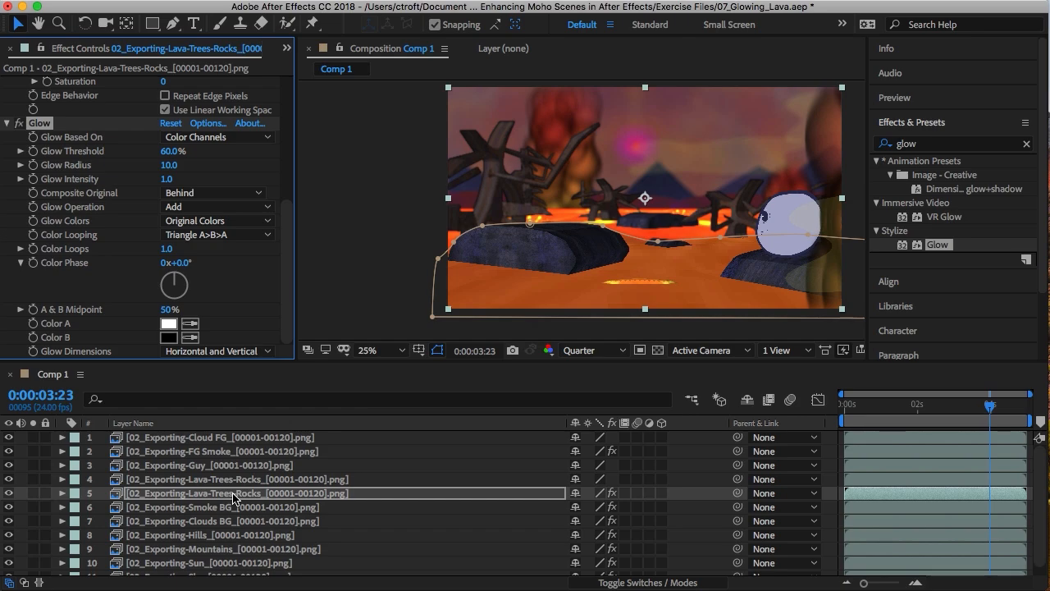
Step: Hide the upper Lava-Trees-Rocks layer and compare the lower one with its Glow effect off and on
click(8, 480)
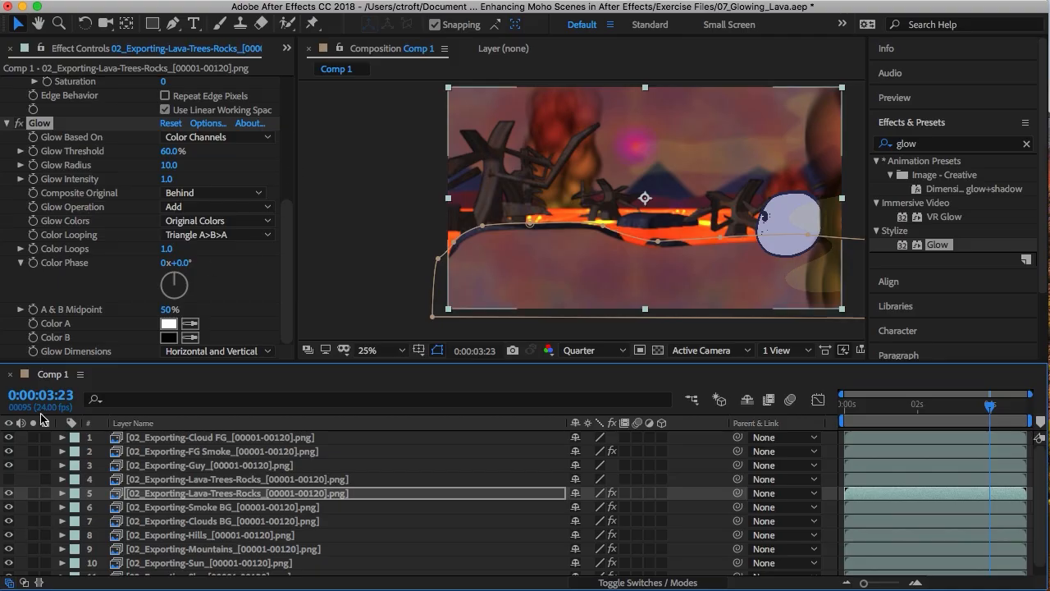
click(17, 123)
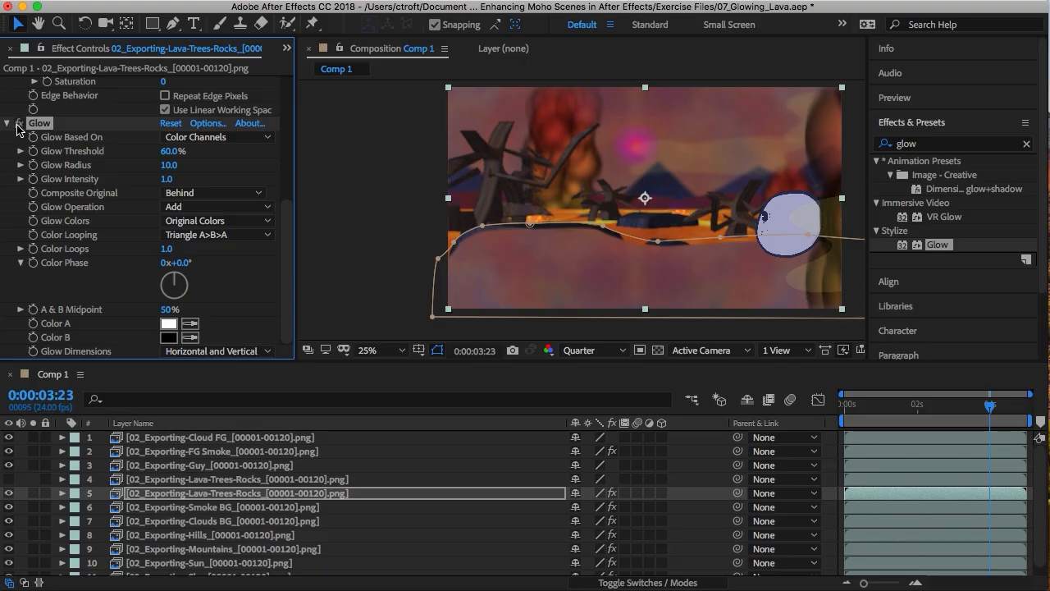
click(17, 123)
click(17, 123)
click(18, 123)
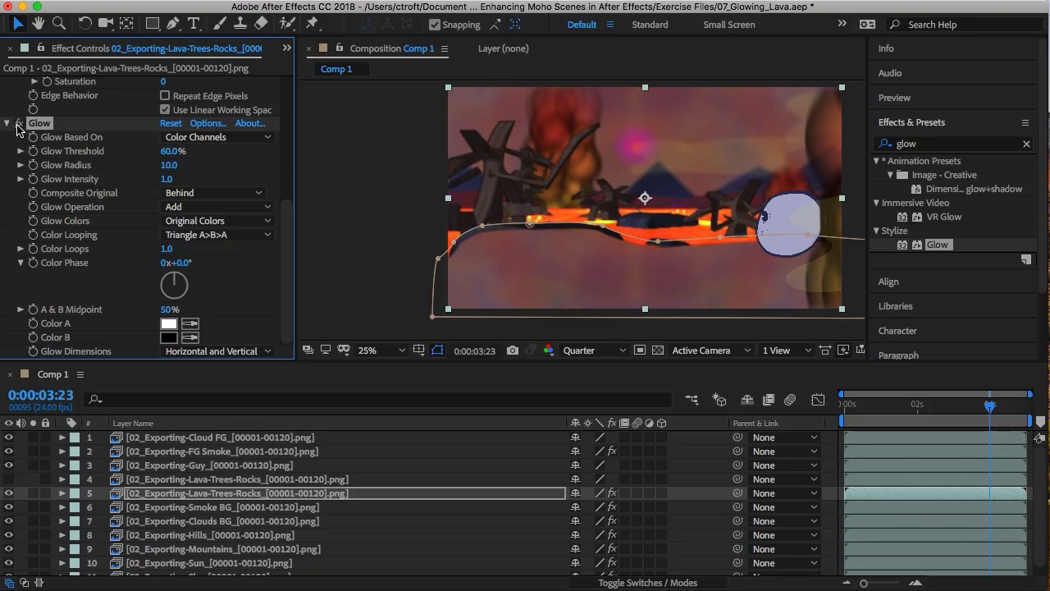
click(17, 124)
click(18, 123)
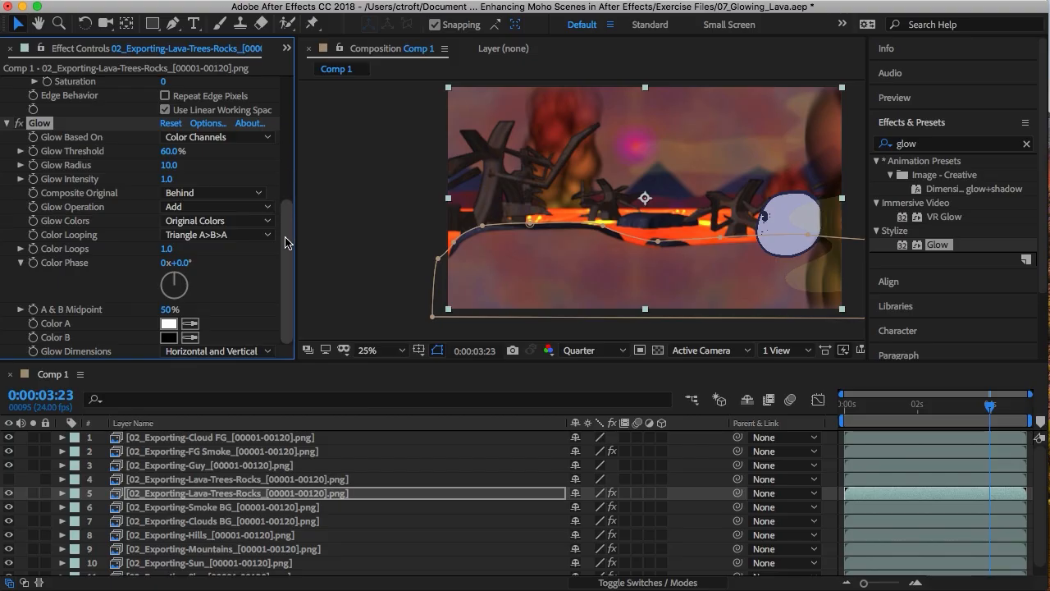
Step: Set the Glow's Color A to a bright yellow with a hue of 53° and its Color B to a saturated orange
click(166, 326)
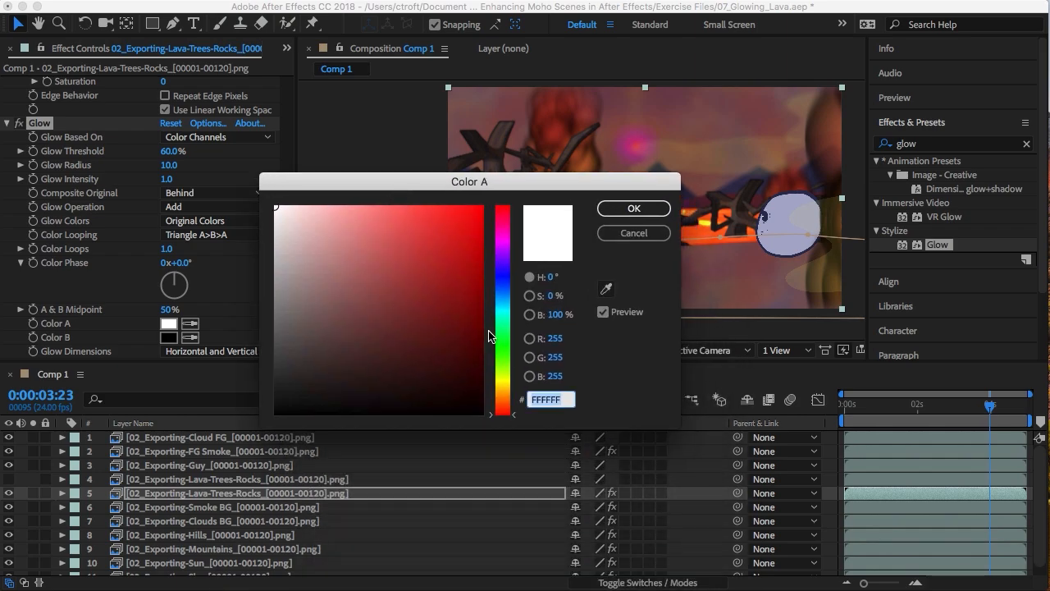
drag(505, 399, 505, 384)
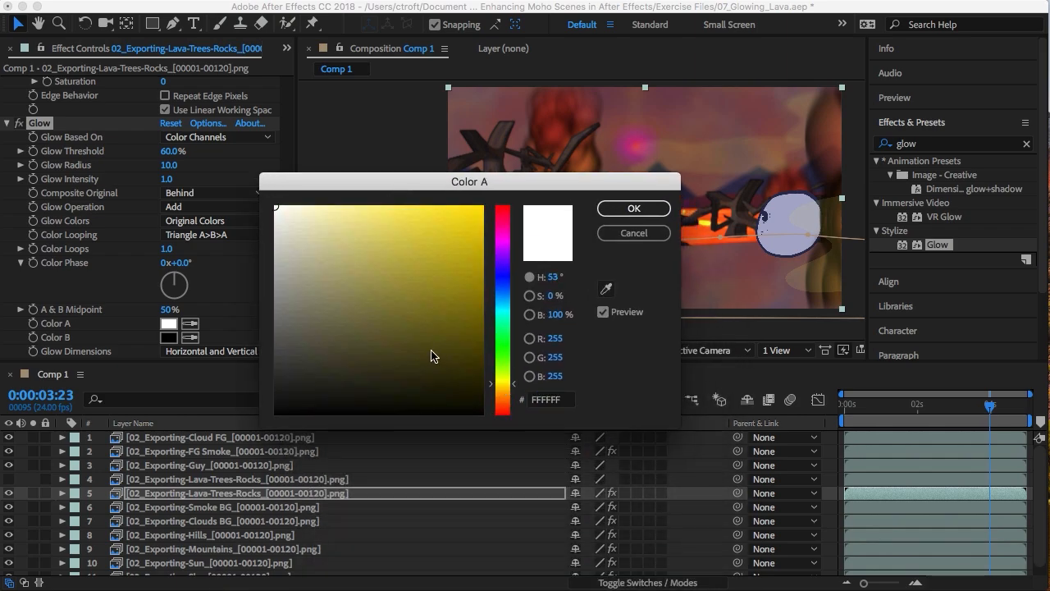
click(469, 224)
click(656, 208)
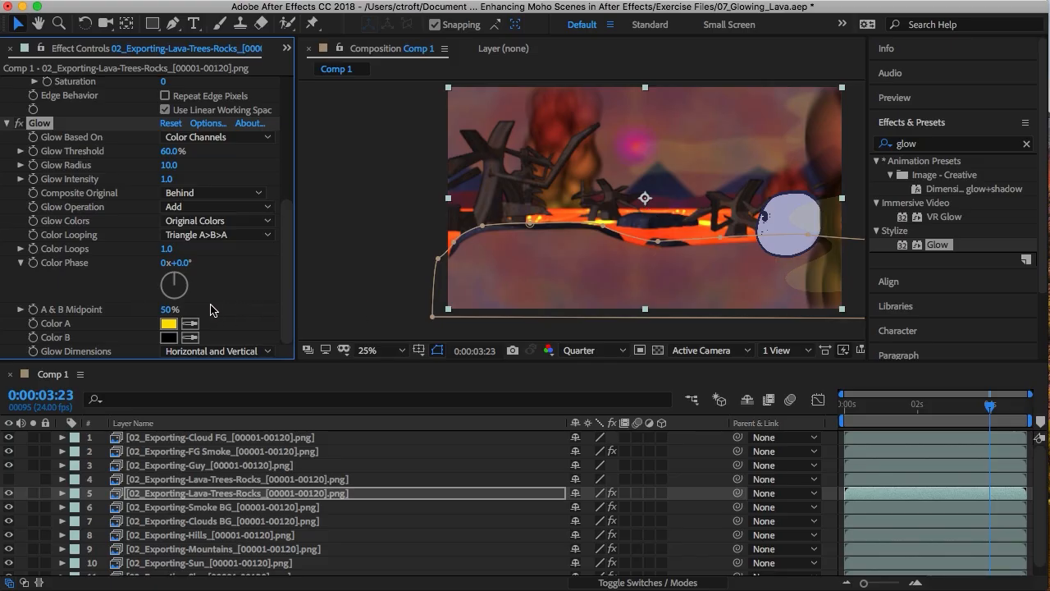
click(168, 338)
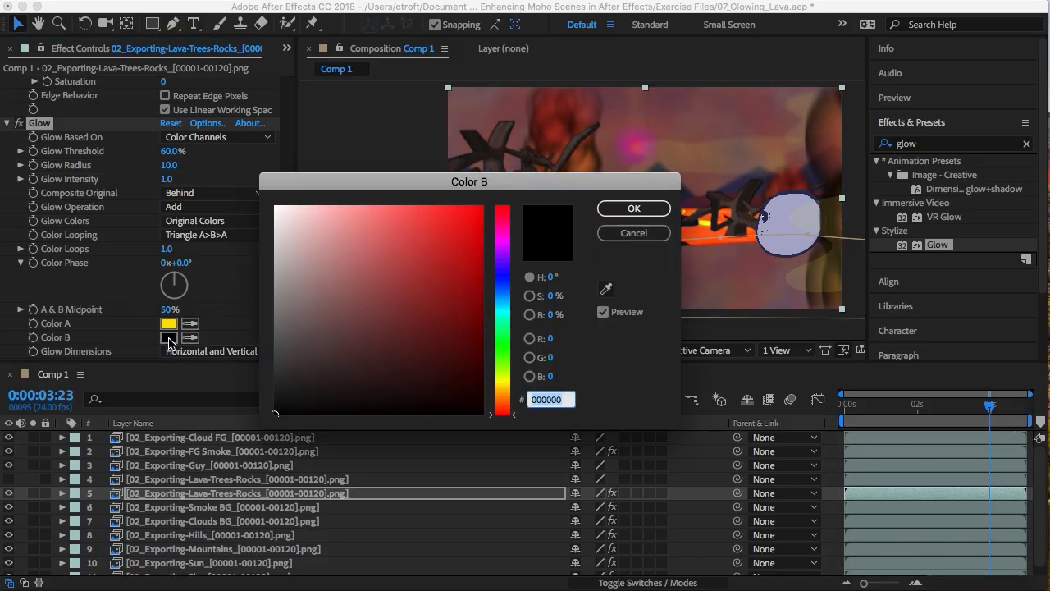
click(505, 399)
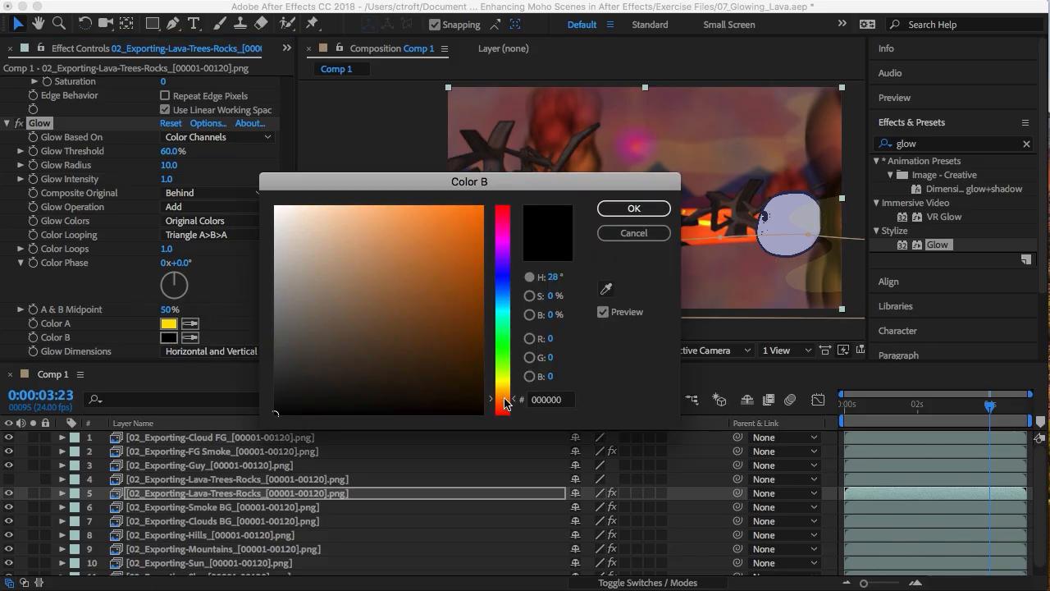
mouse_move(461, 300)
mouse_down()
mouse_move(471, 286)
mouse_move(478, 314)
mouse_move(494, 203)
mouse_up()
click(633, 208)
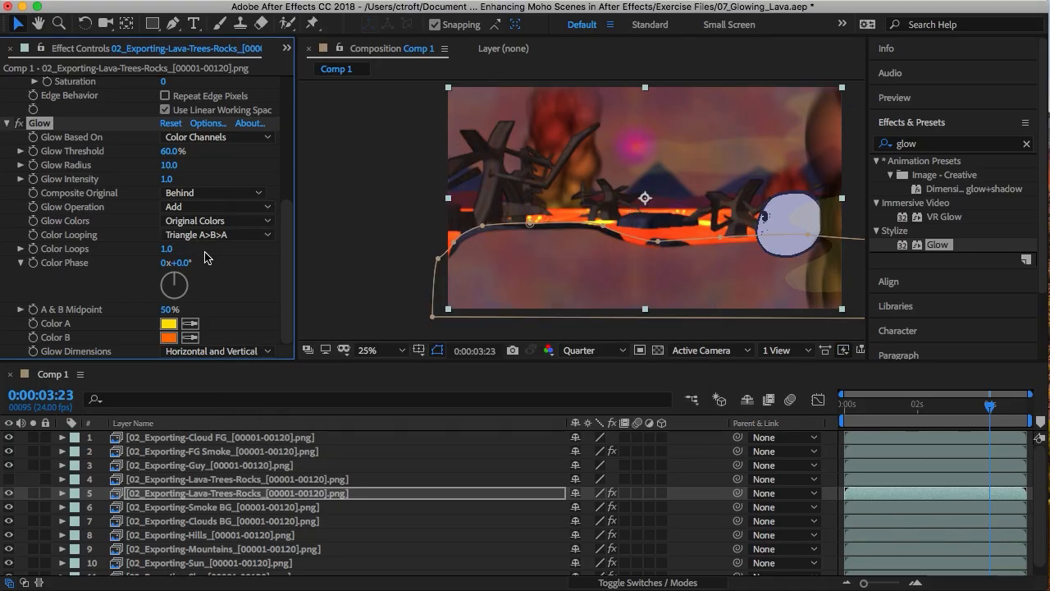
Step: Switch the Glow Colors to A & B Colors and set the A & B Midpoint to 76%
click(247, 221)
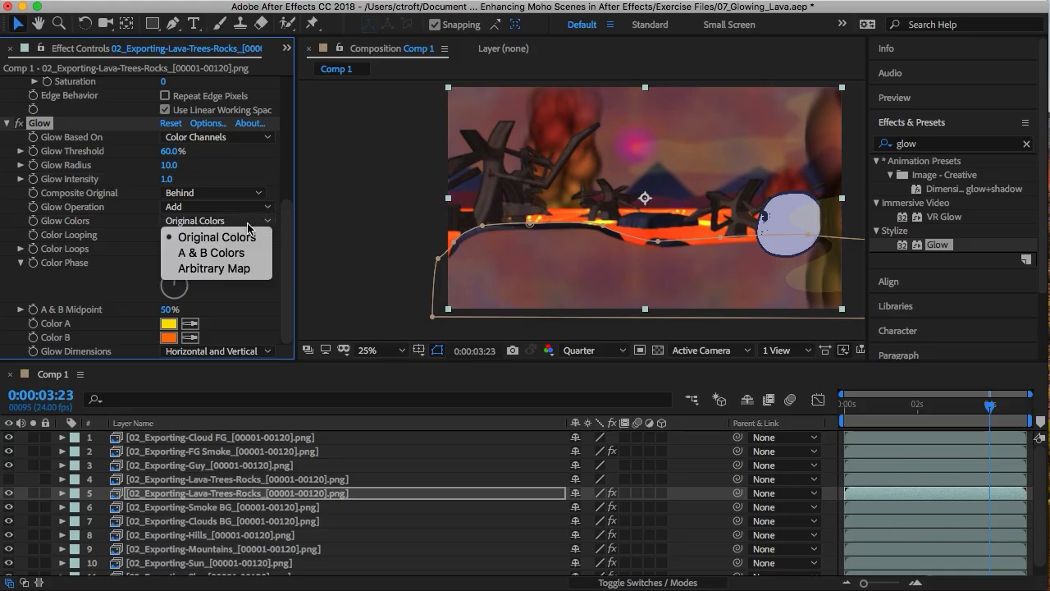
click(243, 255)
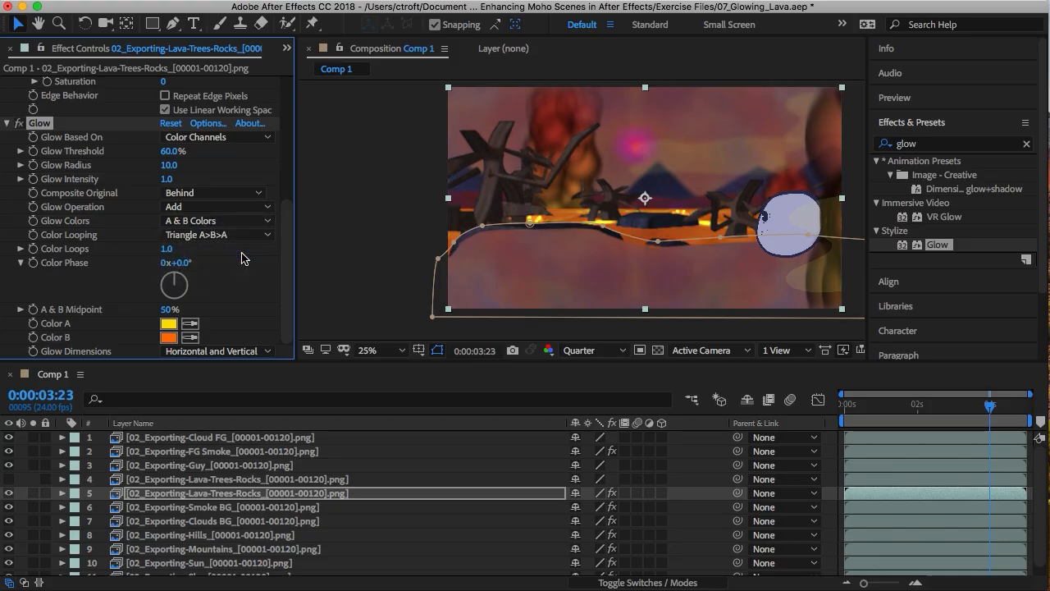
drag(170, 310, 247, 304)
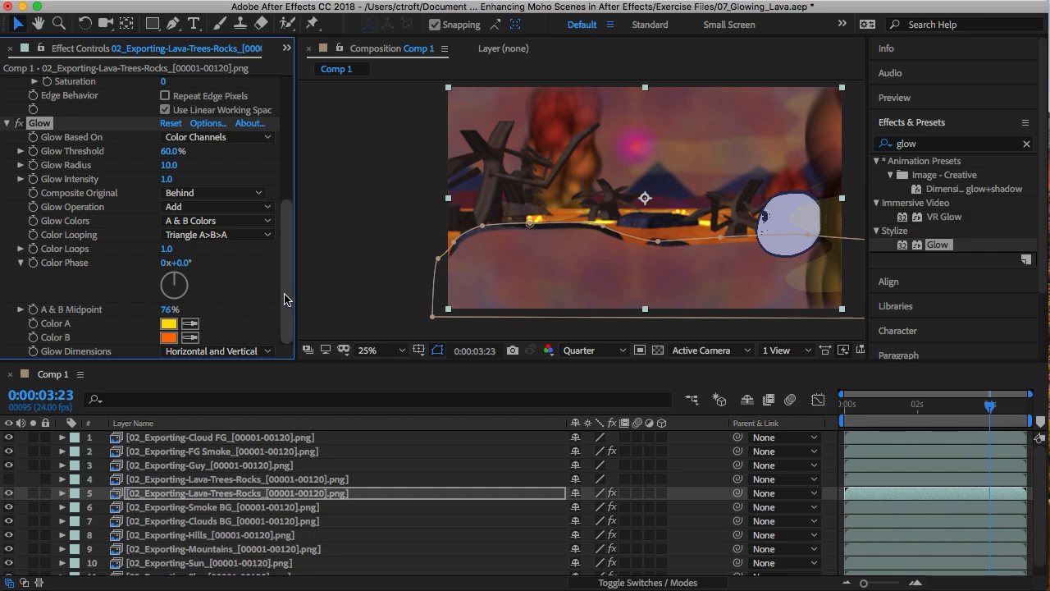
mouse_move(288, 299)
mouse_down()
mouse_move(287, 261)
mouse_move(287, 302)
mouse_up()
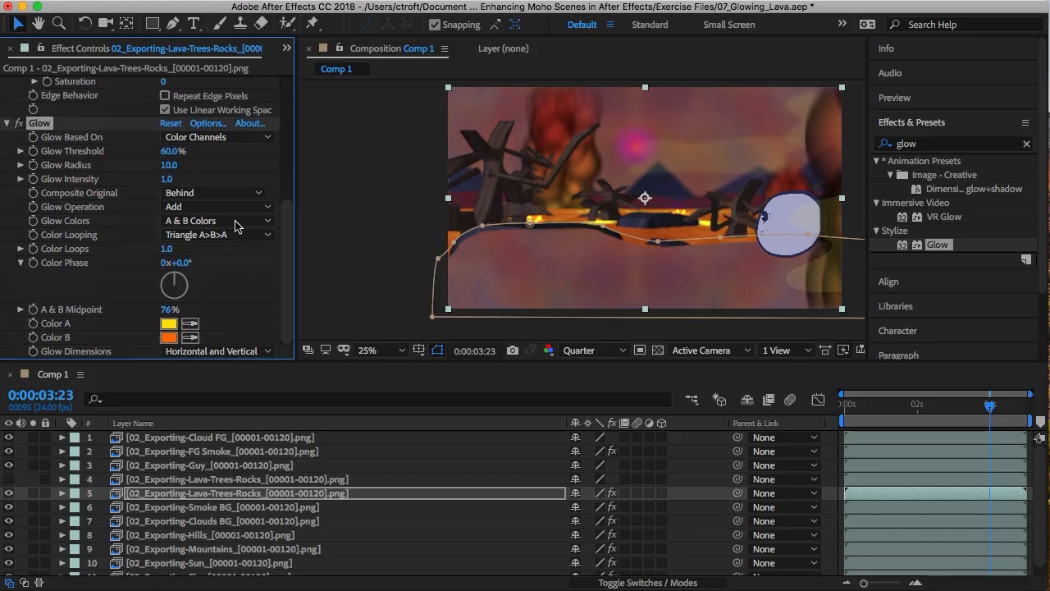
Step: Set the Glow Intensity to 1.4 and the Glow Threshold to 42.4%, and check the lava back to 0:00:00:00
drag(166, 179, 315, 180)
drag(215, 183, 198, 184)
drag(168, 152, 147, 166)
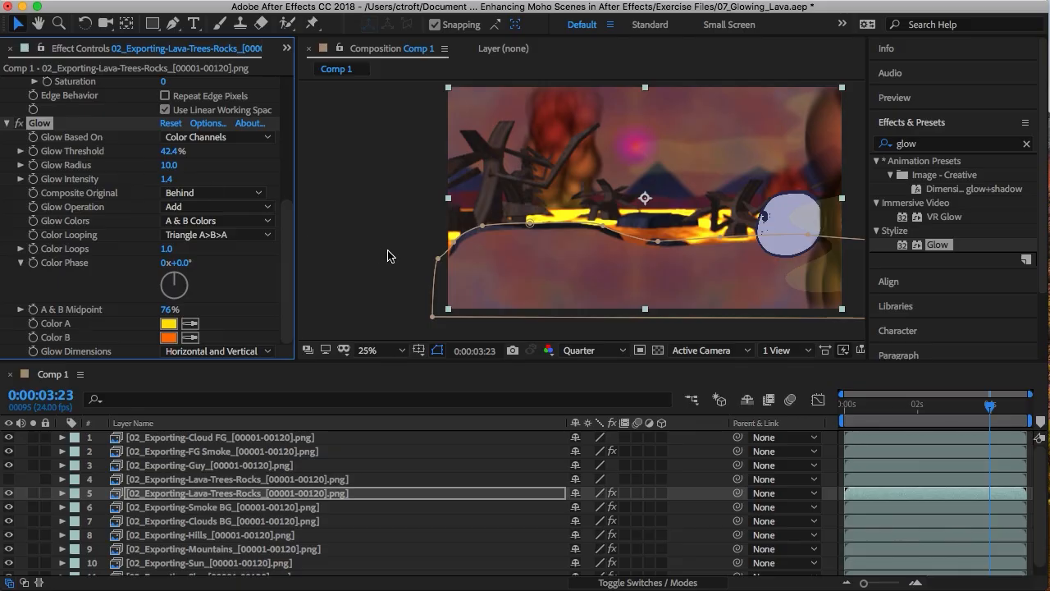
click(917, 408)
drag(917, 410, 830, 424)
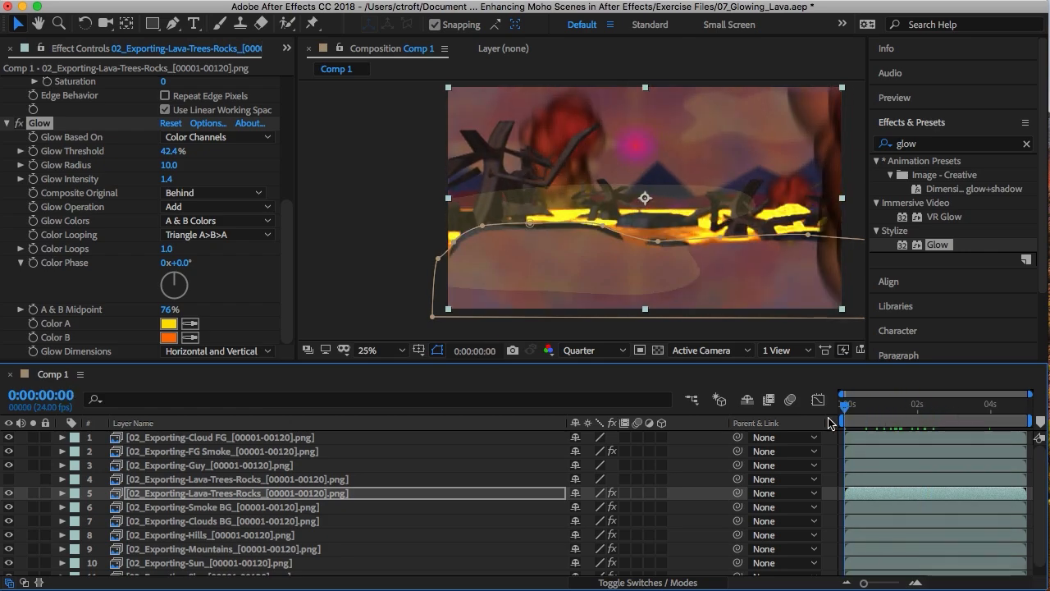
Step: Set the lower Lava-Trees-Rocks layer's Glow Radius to 48.0 and Glow Intensity to 1.2
click(208, 491)
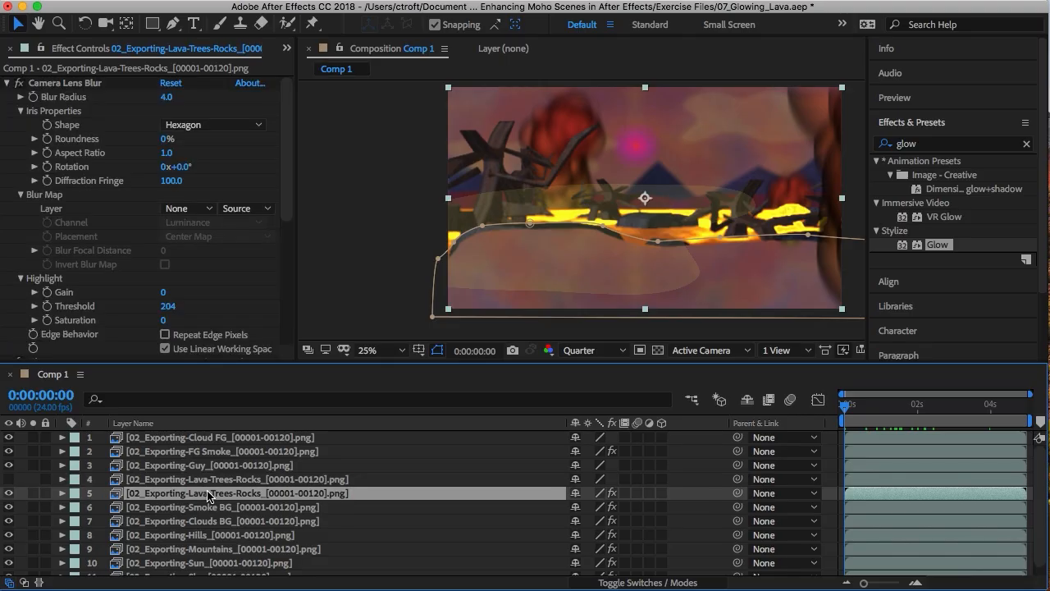
click(147, 482)
click(147, 494)
scroll(131, 277, down, 5)
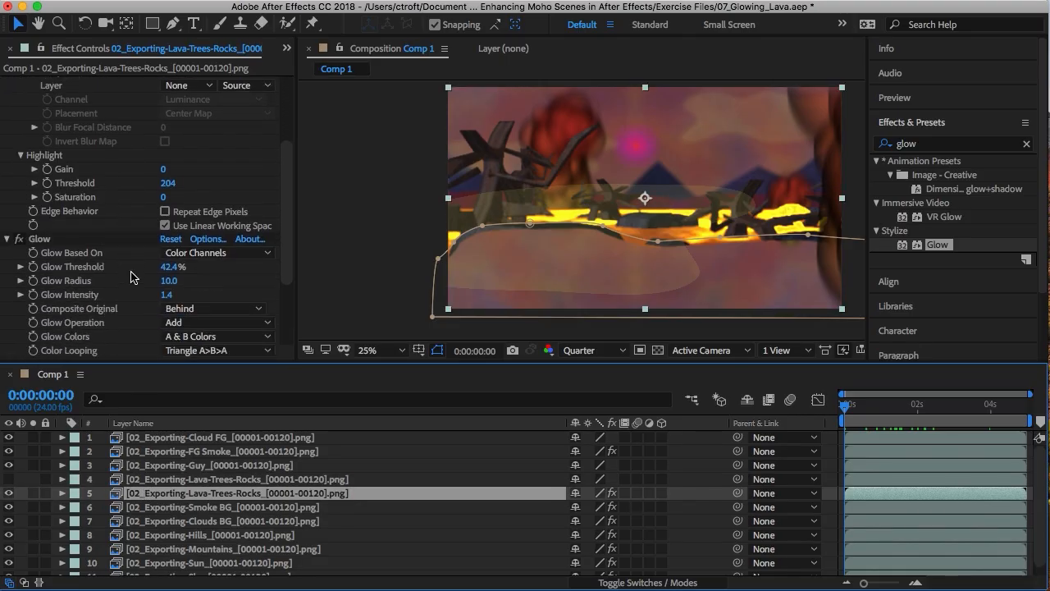
scroll(134, 280, down, 2)
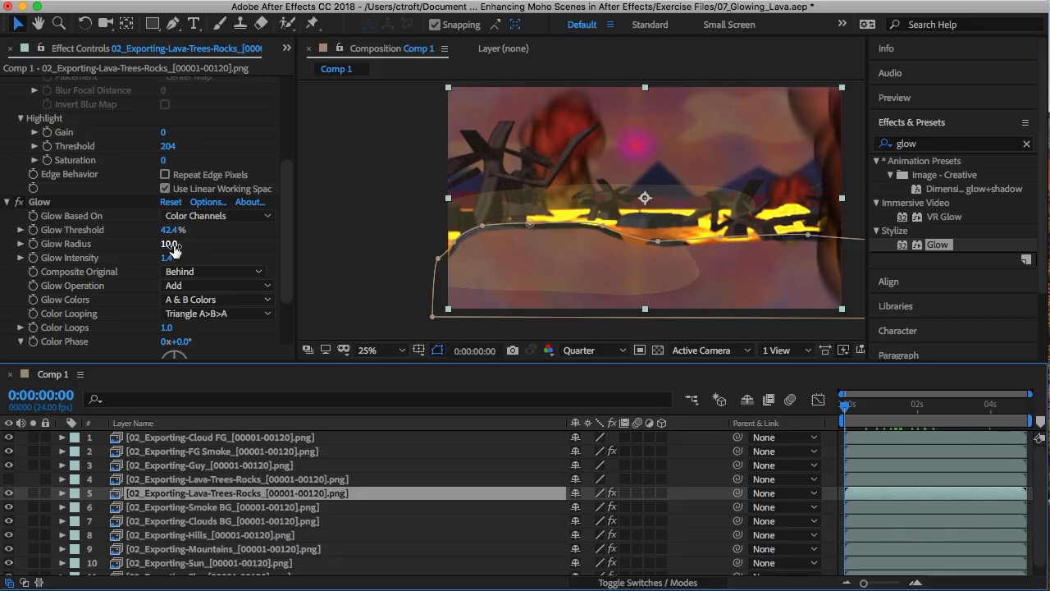
mouse_move(170, 246)
mouse_down()
mouse_move(265, 254)
mouse_move(131, 257)
mouse_move(155, 254)
mouse_up()
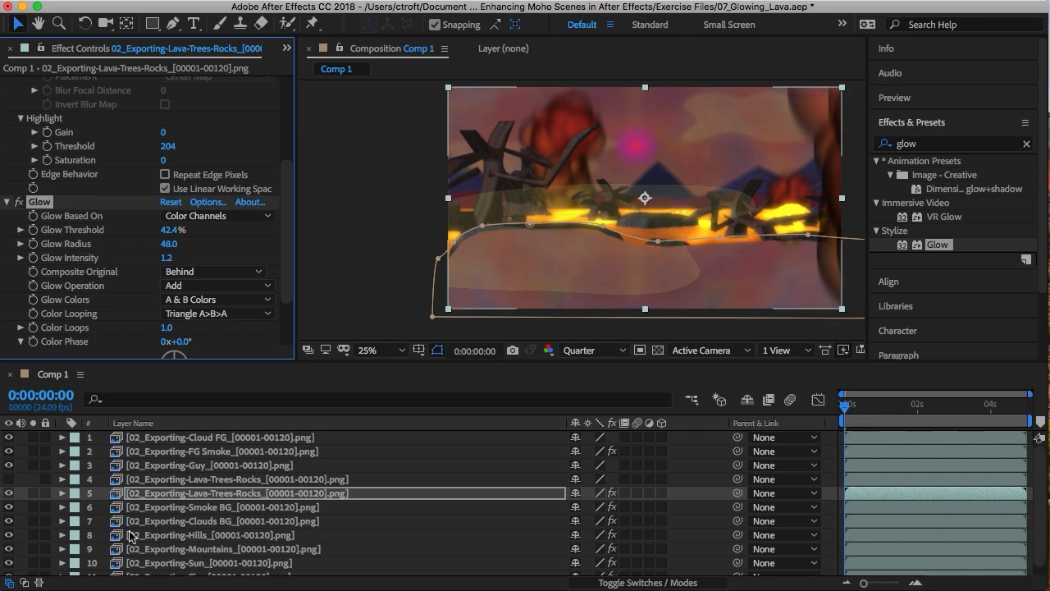
Step: Show the upper Lava-Trees-Rocks layer again and copy the lower layer's Glow effect onto it
click(10, 479)
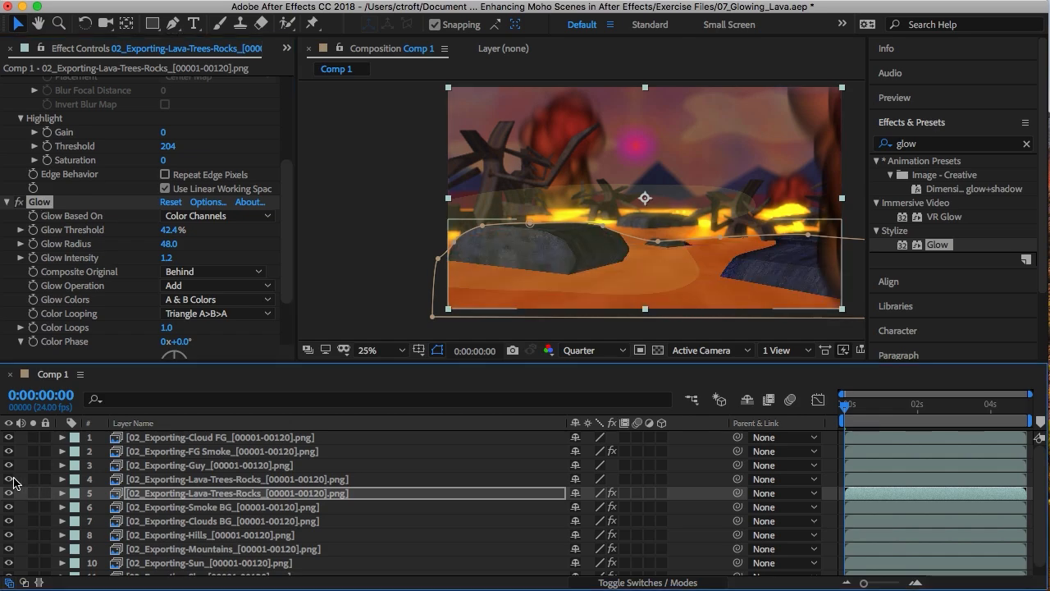
click(226, 482)
key(super+v)
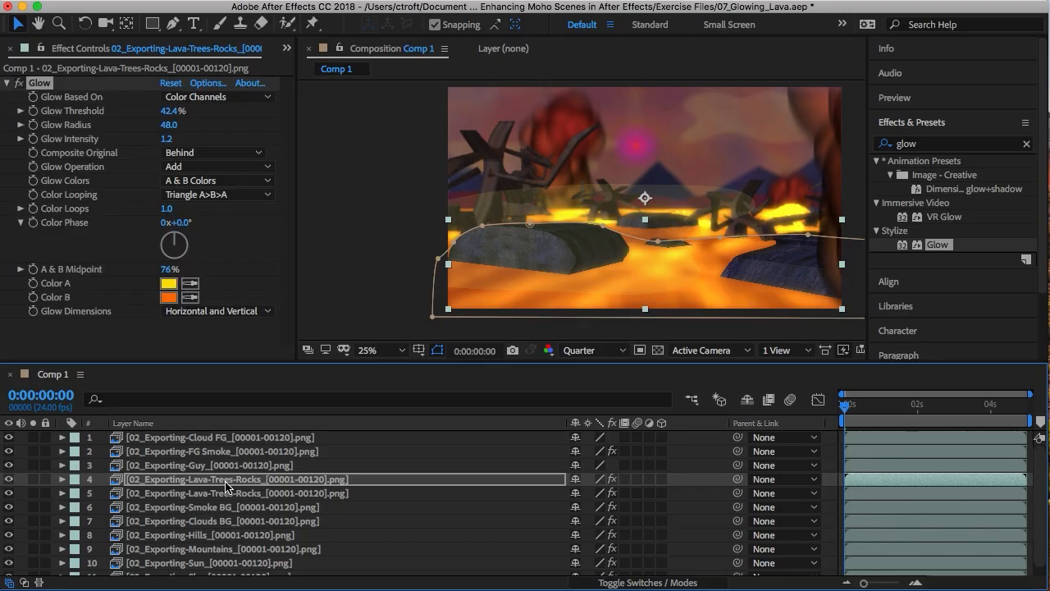
Step: Check the glowing lava across the animation, including 0:00:01:23, 0:00:03:22, 0:00:01:13 and 0:00:03:06, with the layer deselected
click(917, 405)
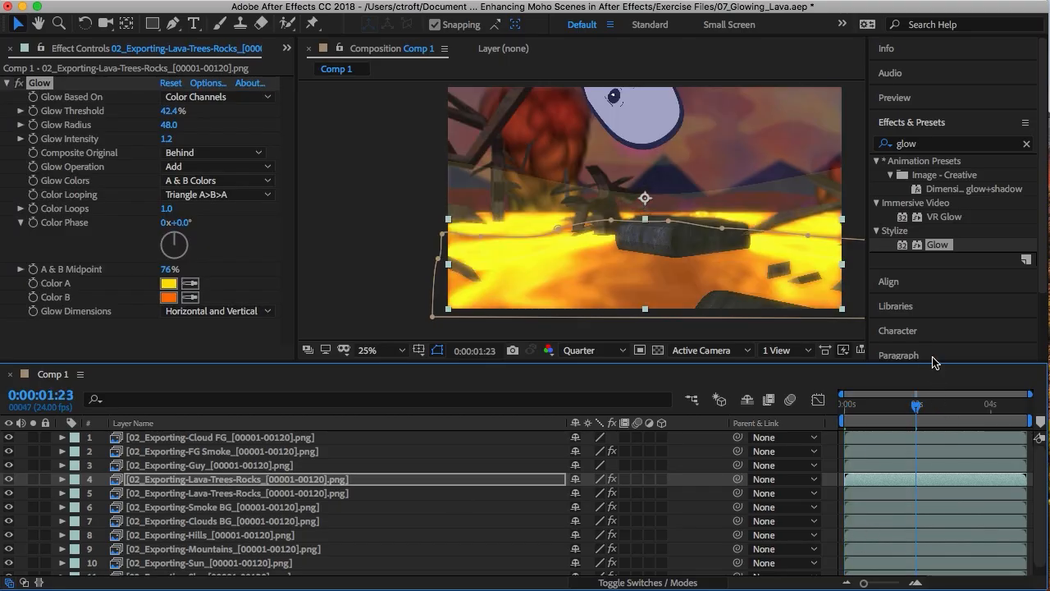
drag(952, 405, 989, 407)
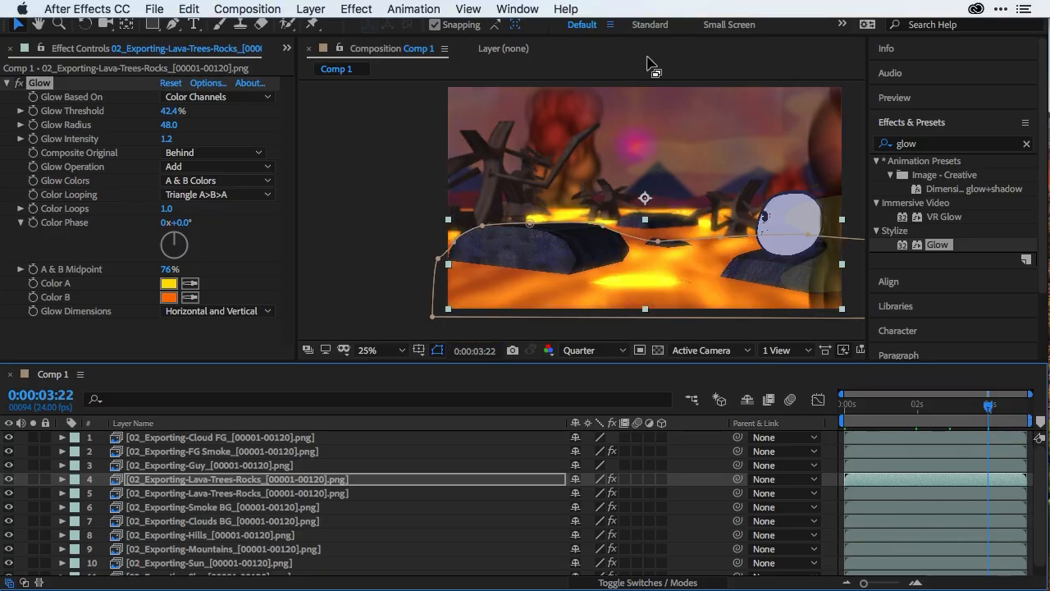
click(415, 227)
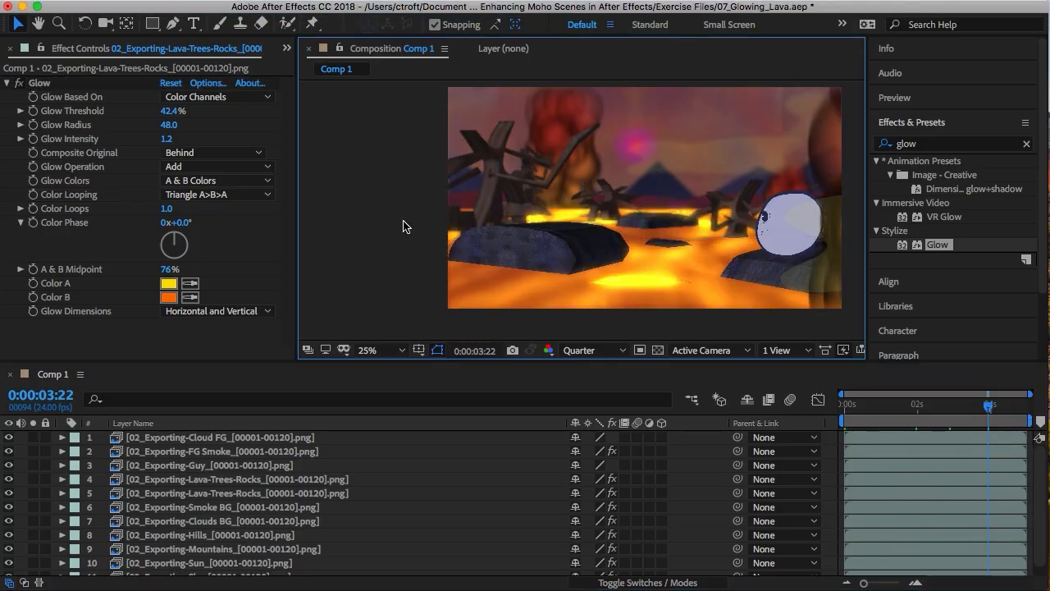
click(900, 407)
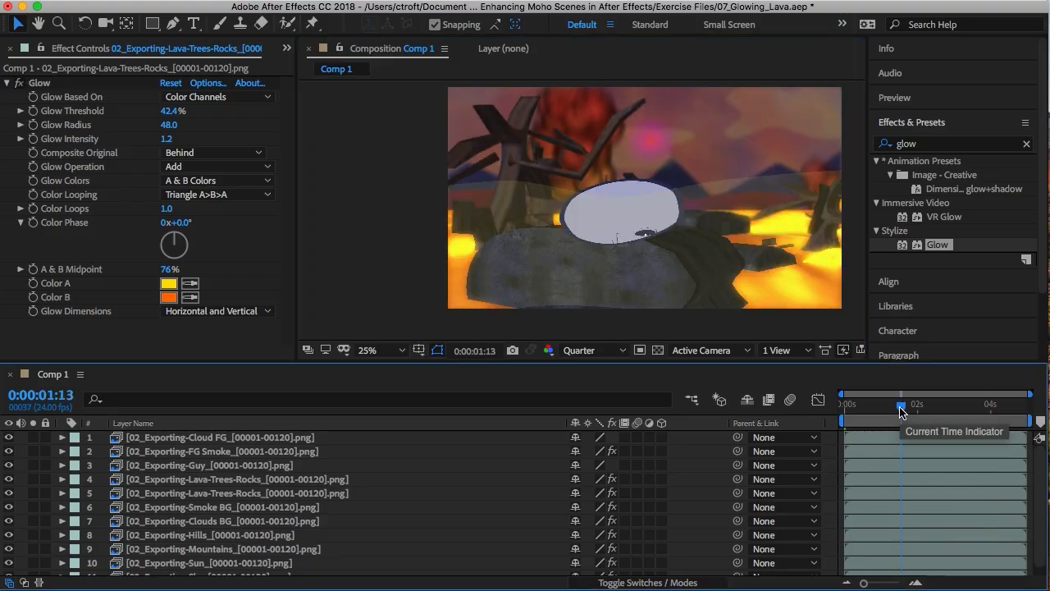
click(933, 407)
click(982, 407)
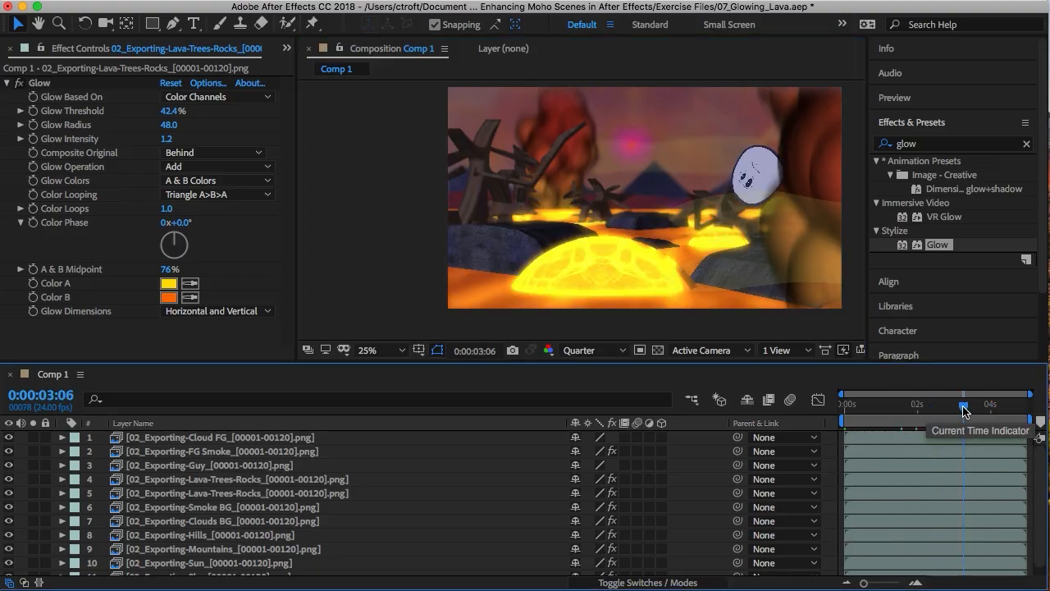